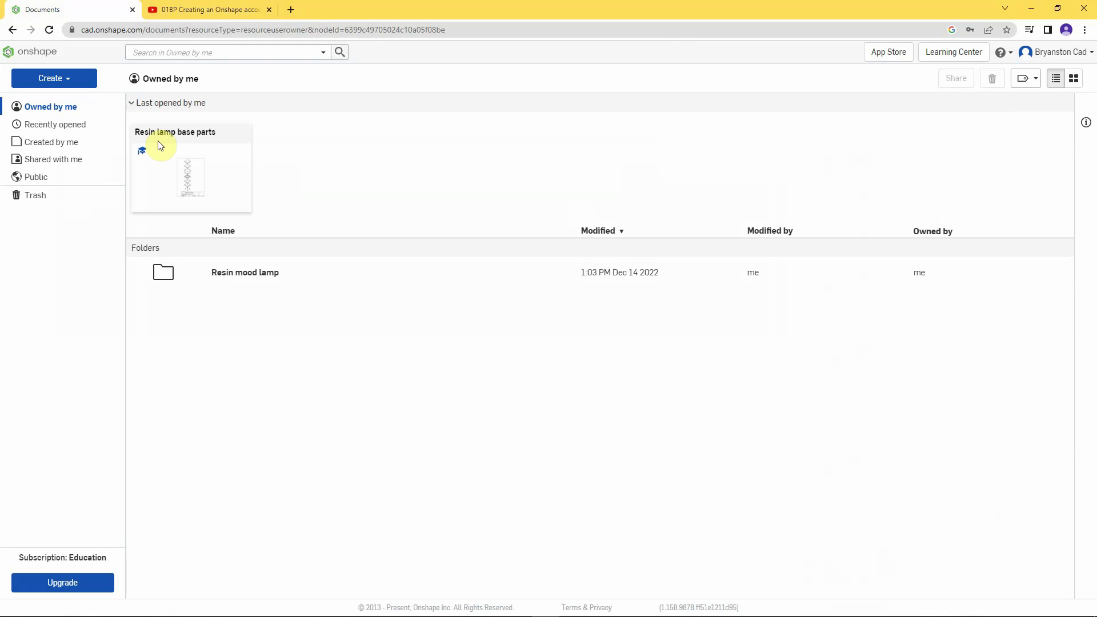
- Switch to the YouTube tab with the 'Creating an Onshape account' tutorial
left_click(211, 11)
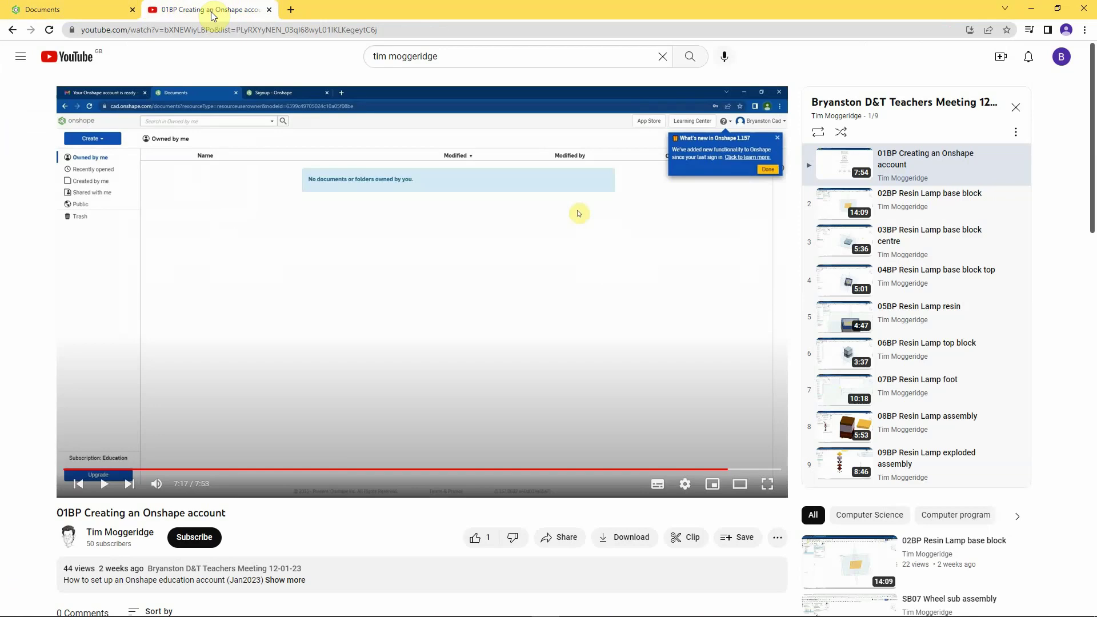
- Return to the Onshape Documents tab listing the Resin mood lamp folder
left_click(91, 13)
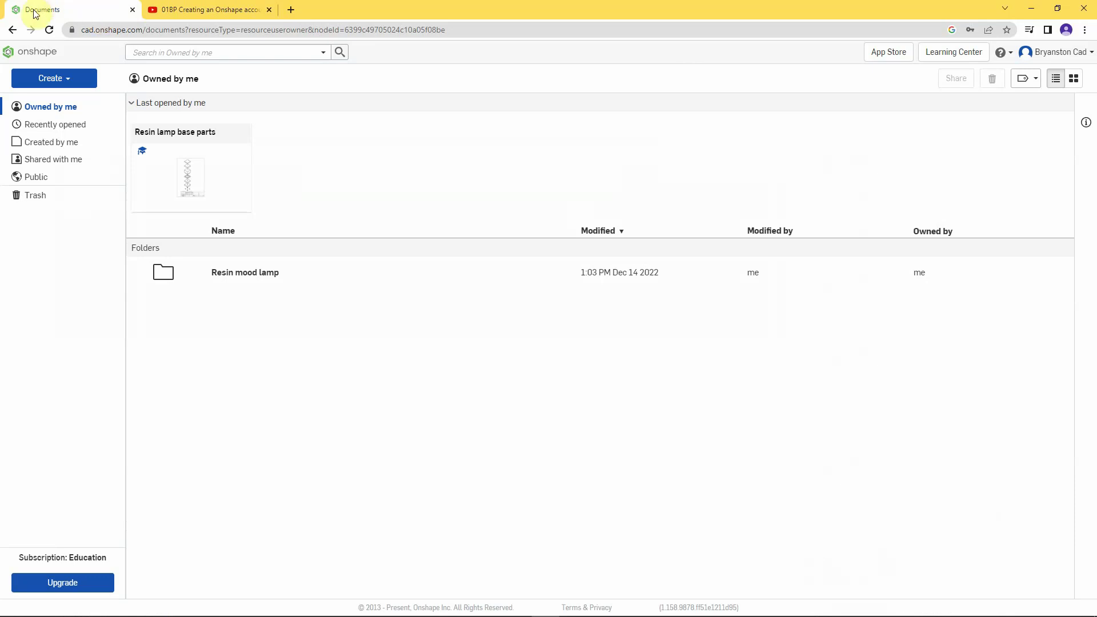
- Create a new Onshape document named with the person's full name
left_click(57, 82)
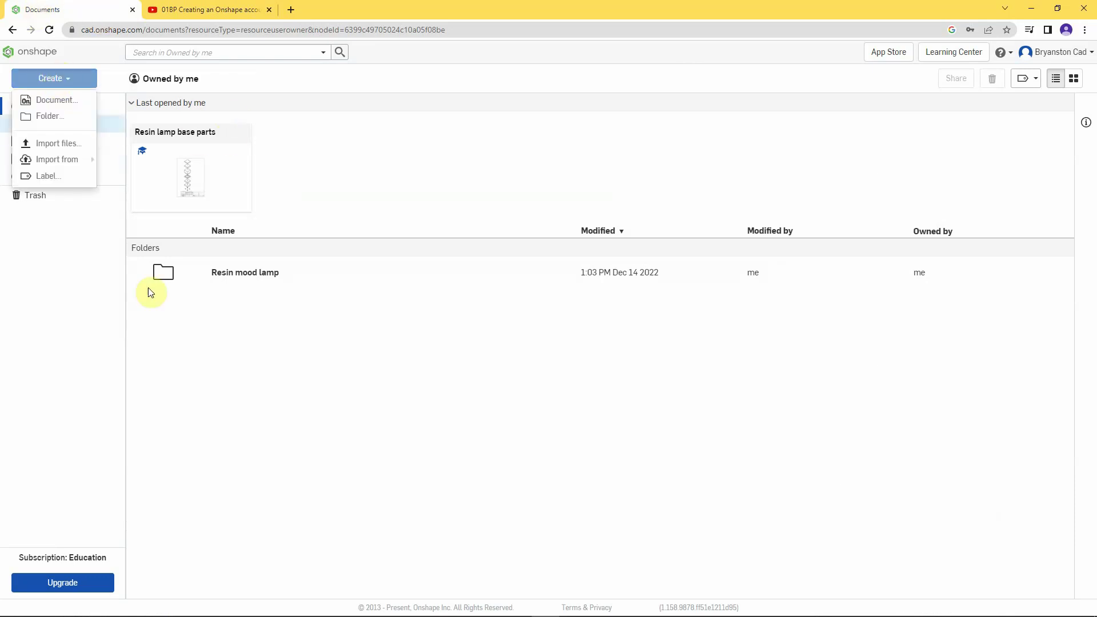
left_click(57, 101)
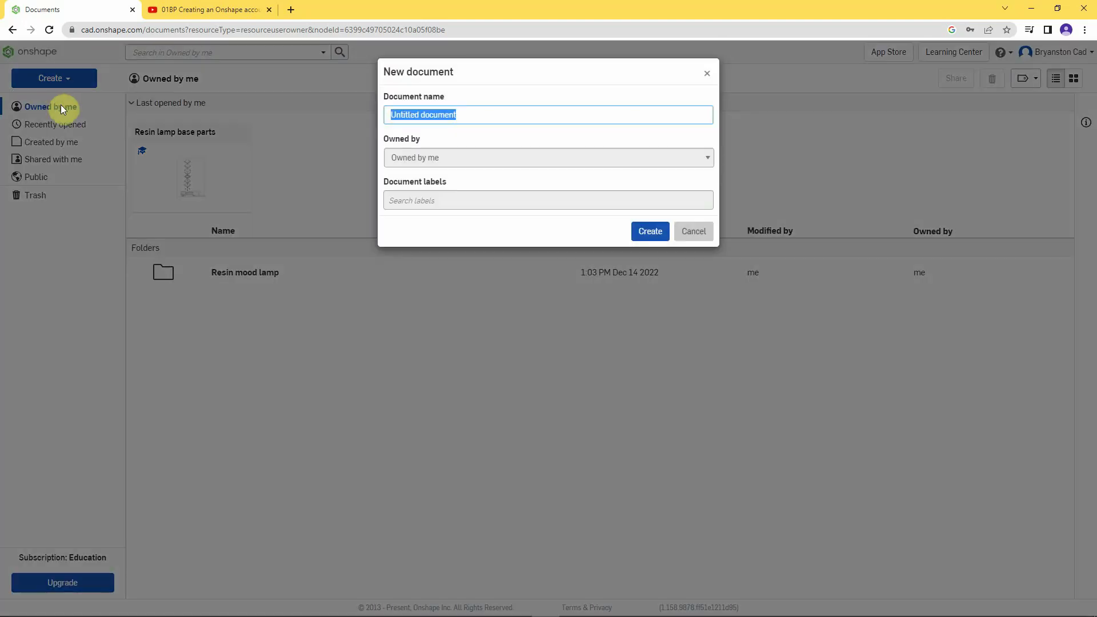
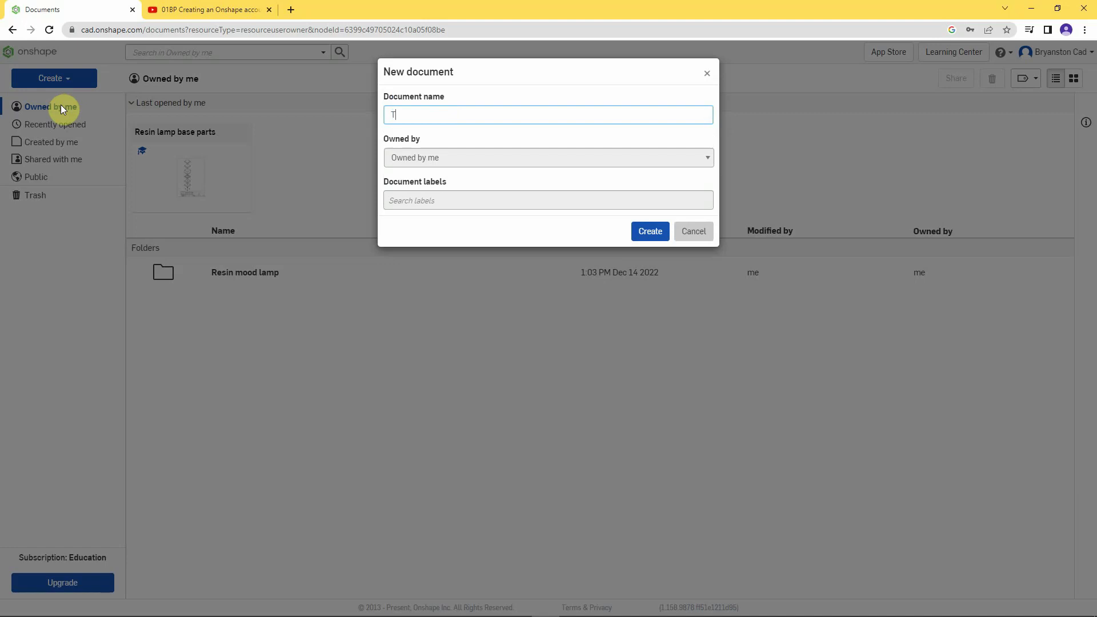
left_click(644, 233)
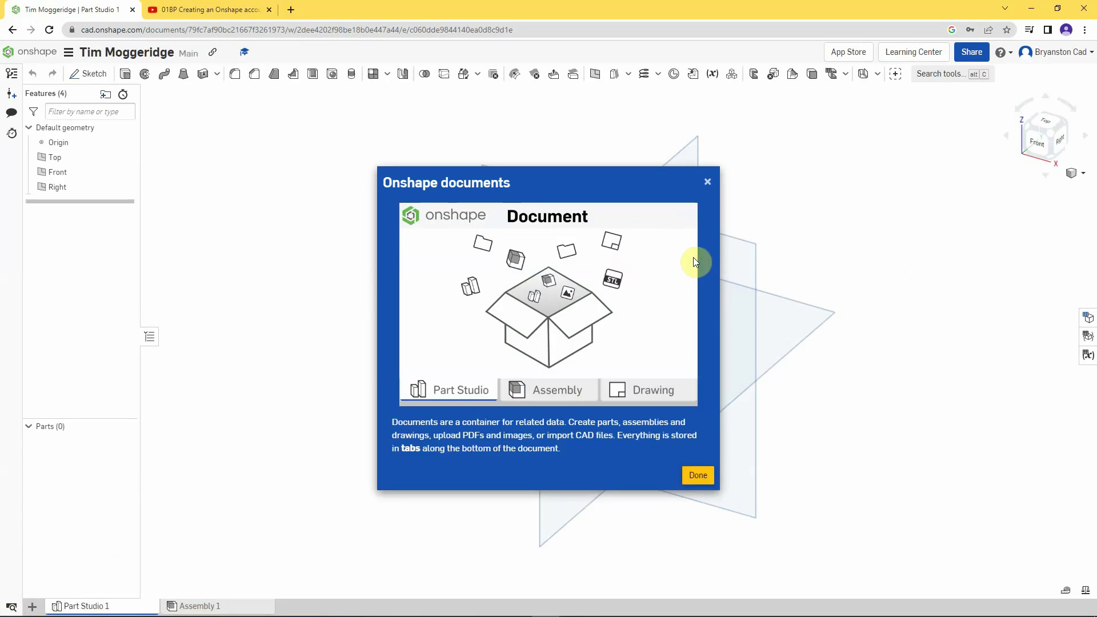
- Dismiss the documents introduction panel and the Features tip popup
left_click(707, 181)
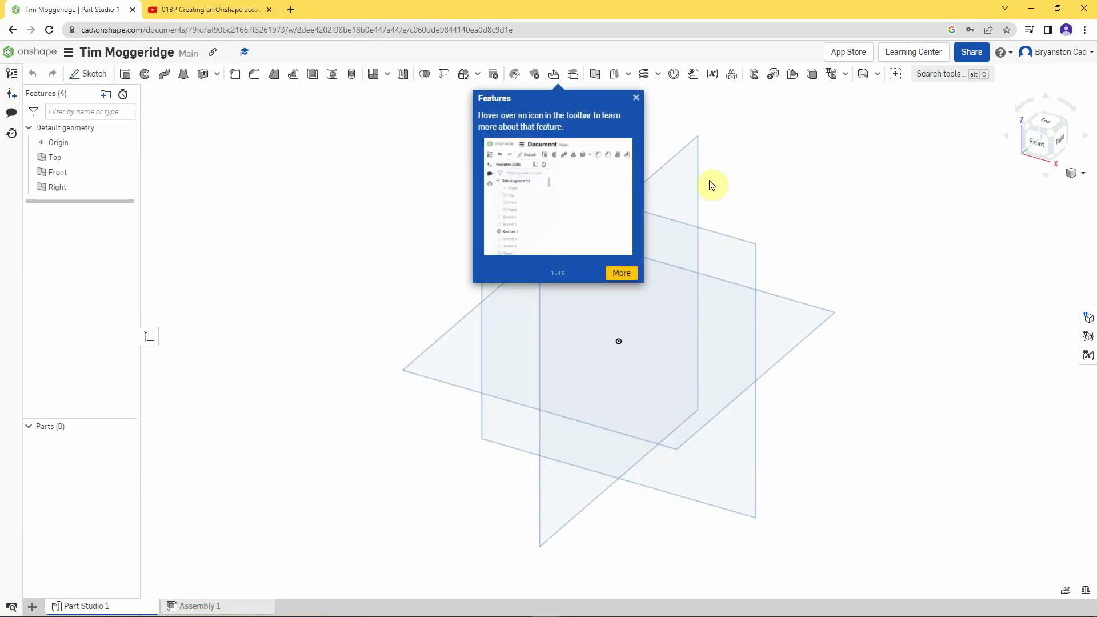
left_click(636, 99)
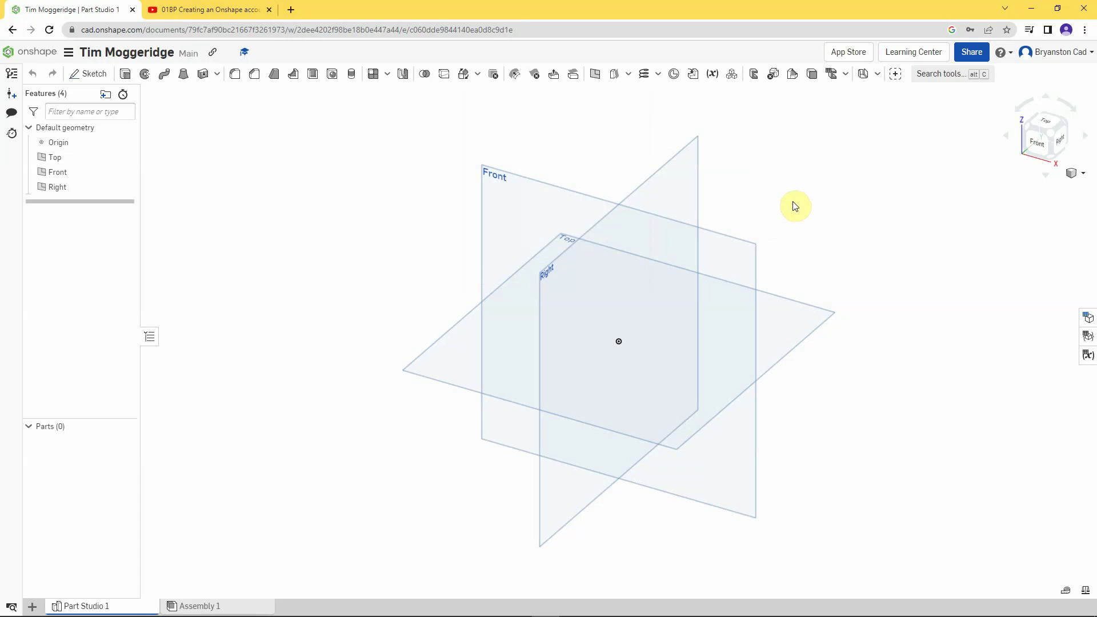
- Share the document with the colleague's e-mail address, granting Can edit access
left_click(971, 53)
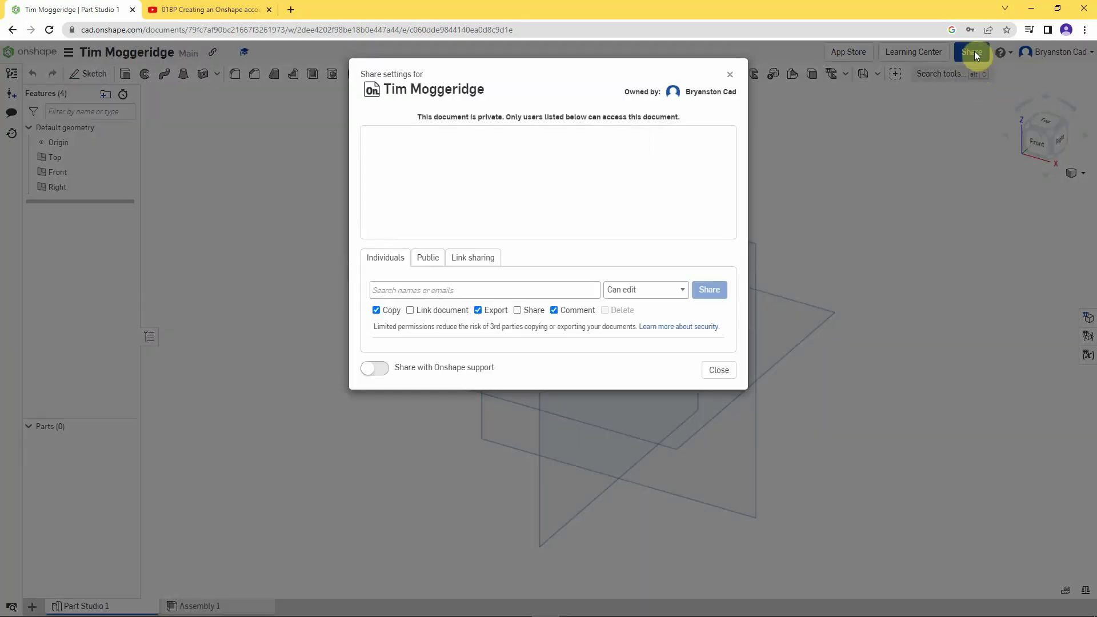
left_click(394, 290)
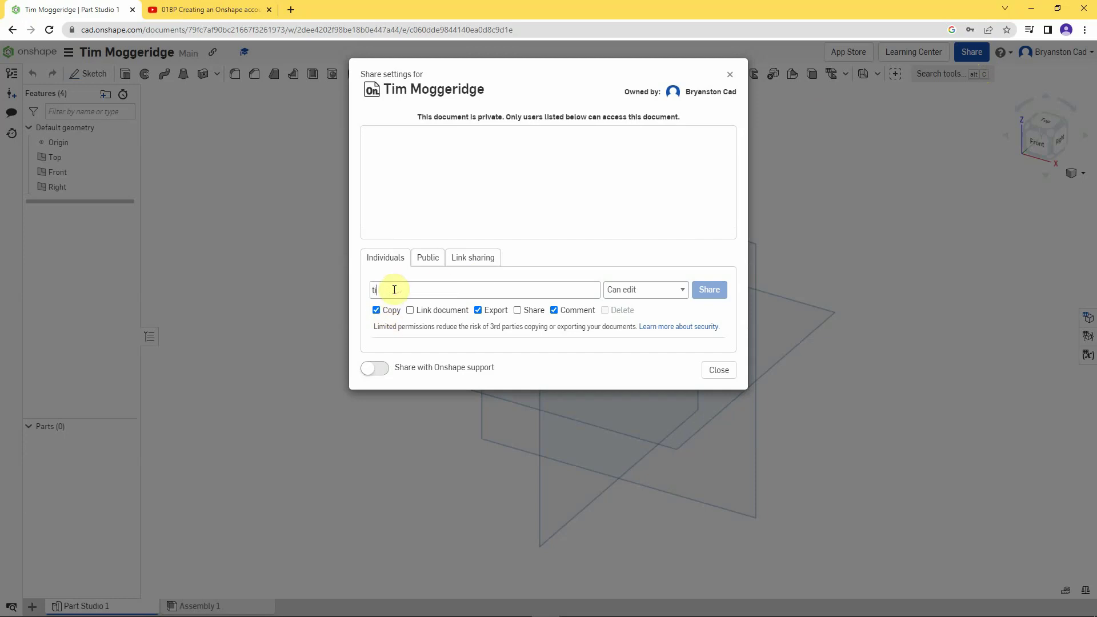
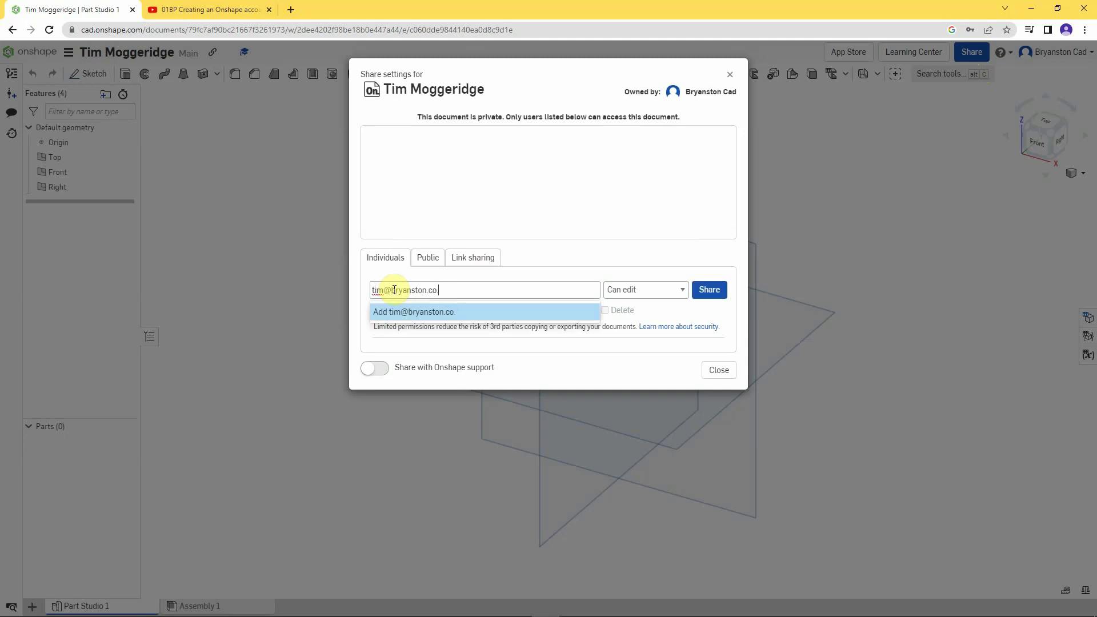
left_click(709, 291)
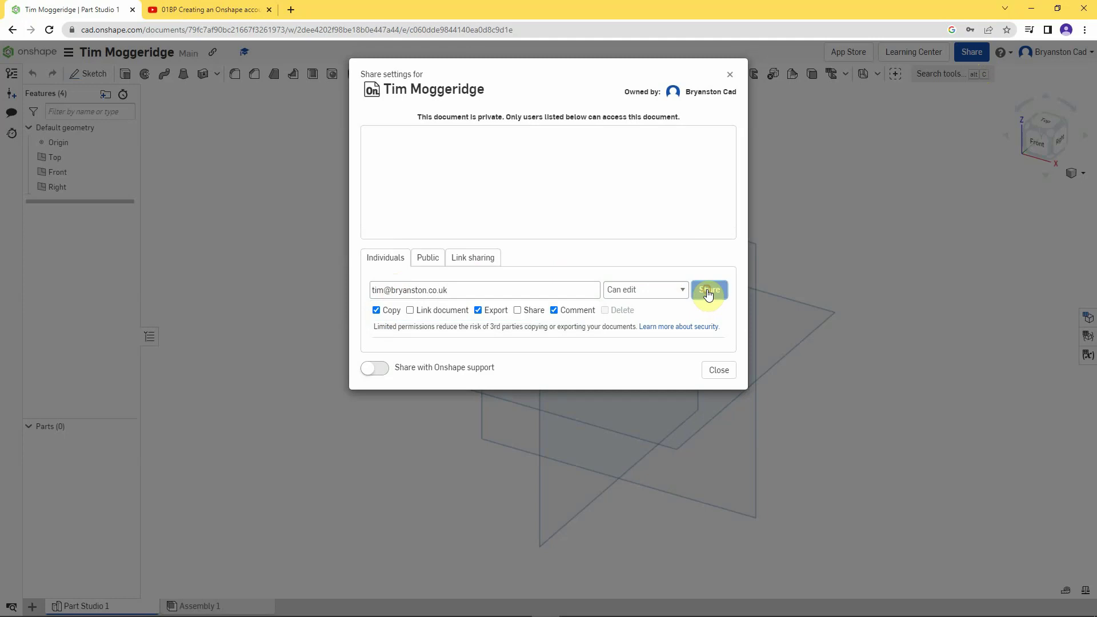
left_click(701, 291)
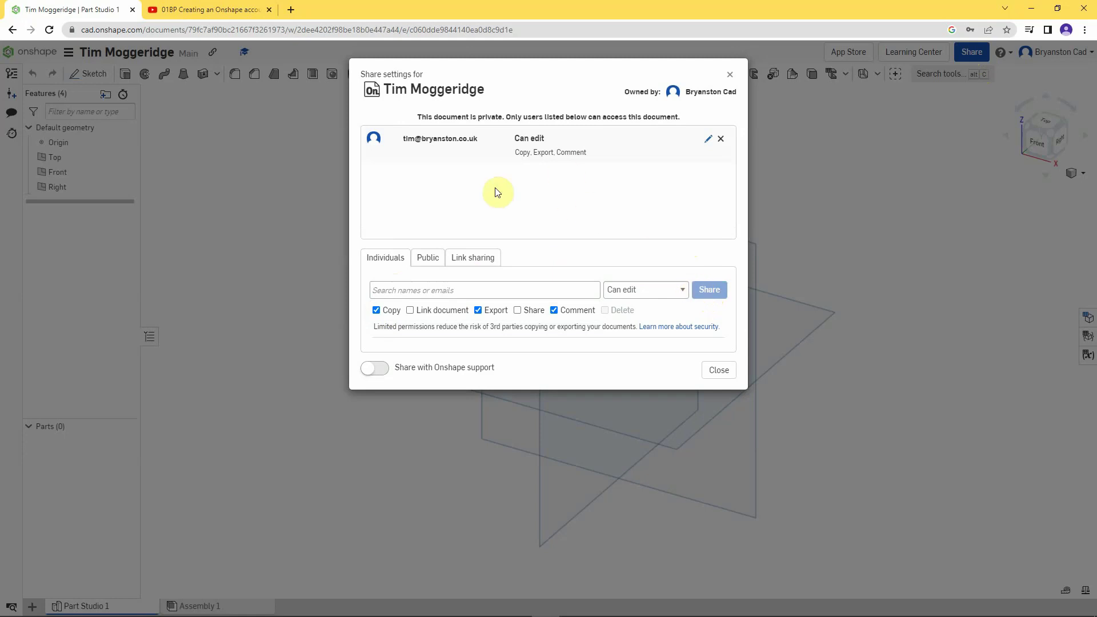
left_click(719, 372)
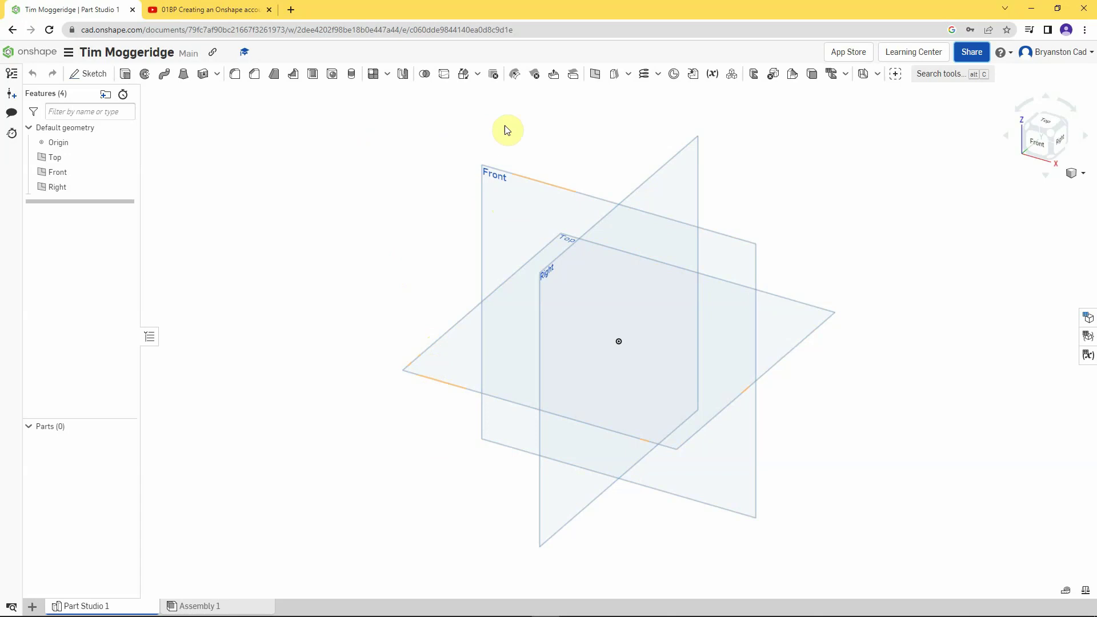
- Start Sketch 1 on the Front plane and view it normal to the plane
right_click(495, 183)
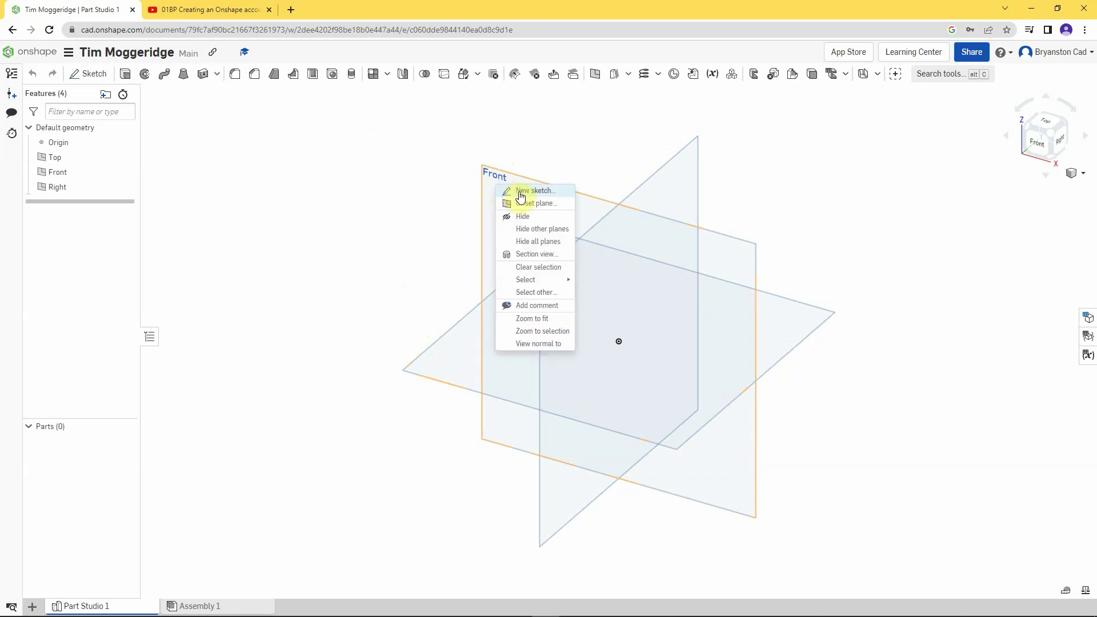
left_click(520, 192)
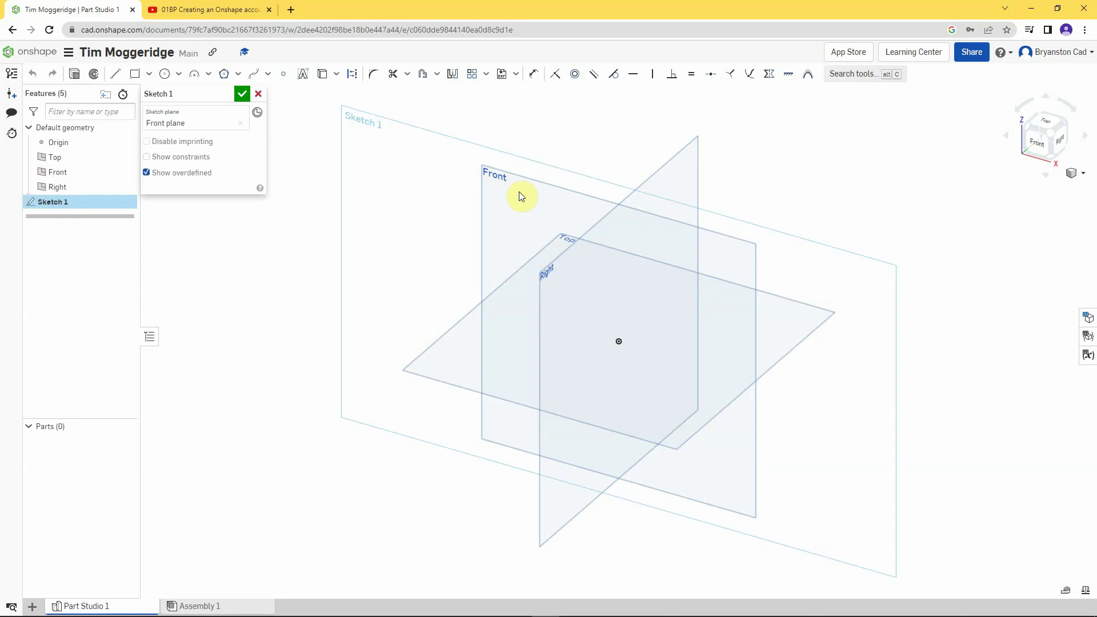
right_click(547, 109)
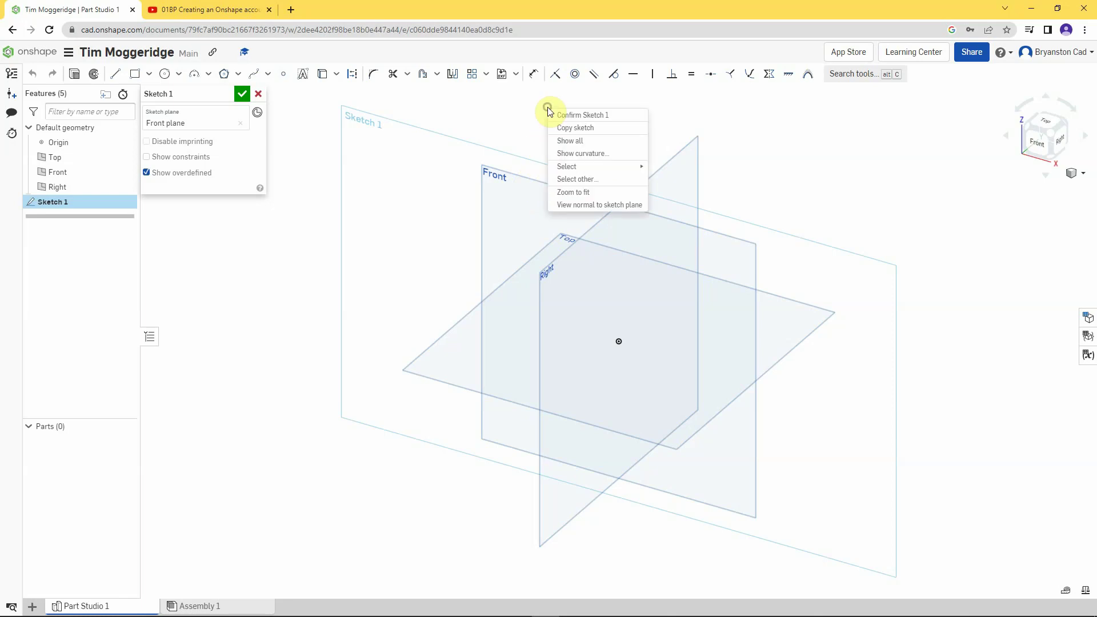
left_click(584, 205)
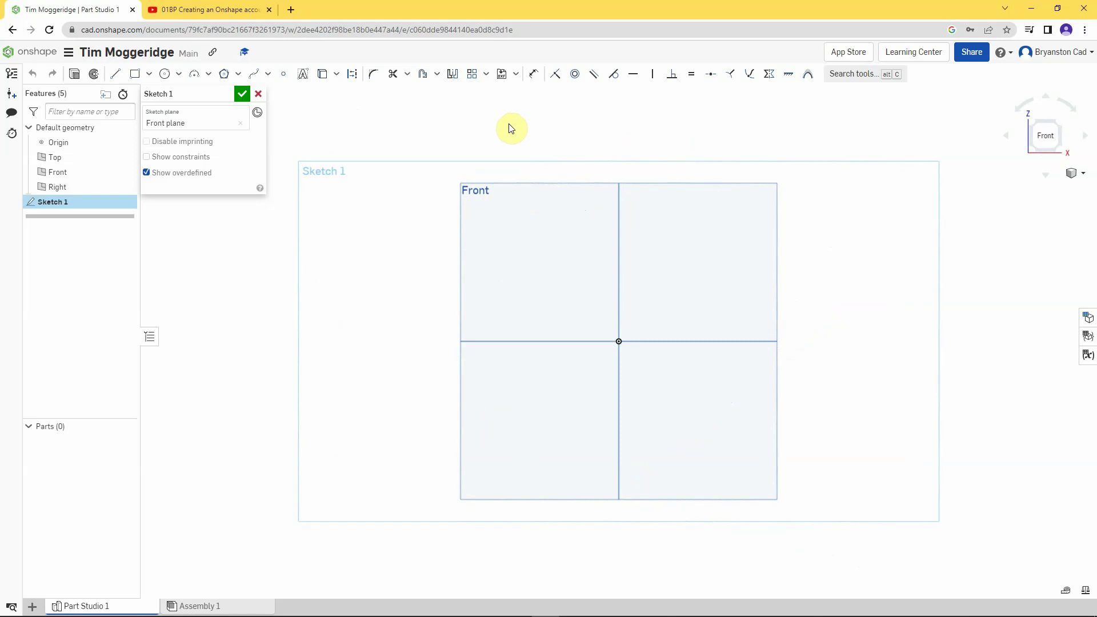
left_click(1082, 172)
left_click(1035, 189)
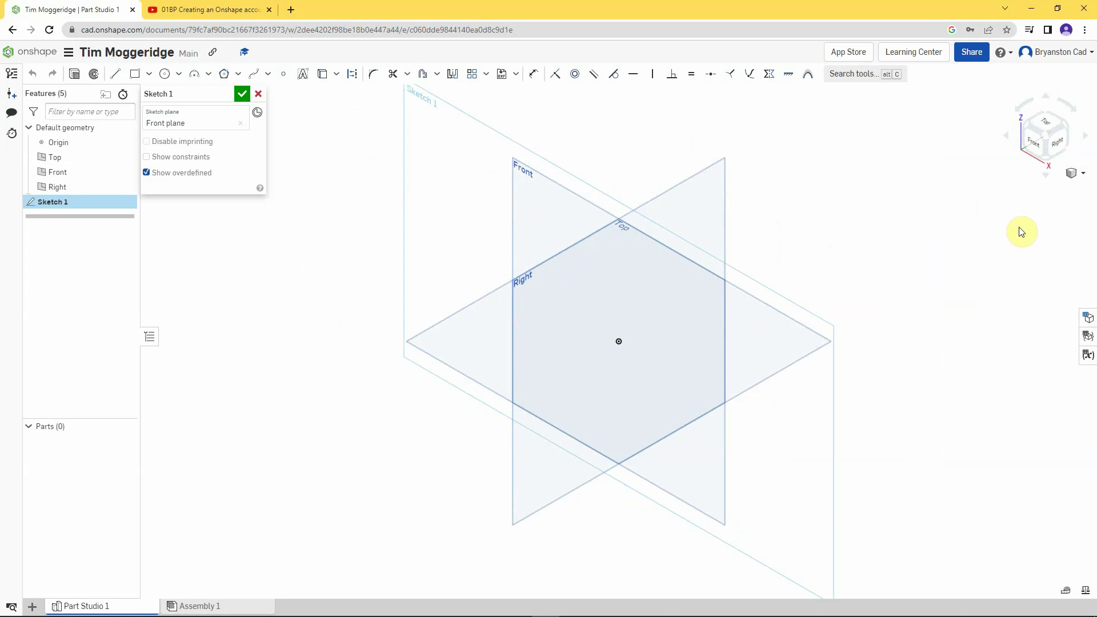
key("n")
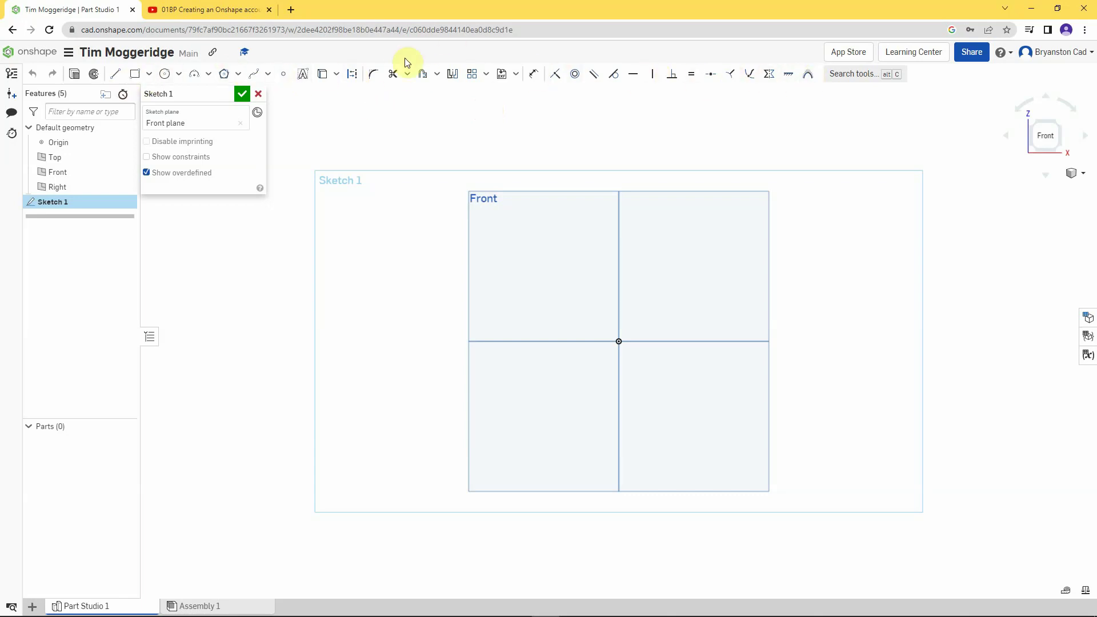
- Draw a center-point rectangle on the origin, roughly 86.49 by 79.36
left_click(136, 76)
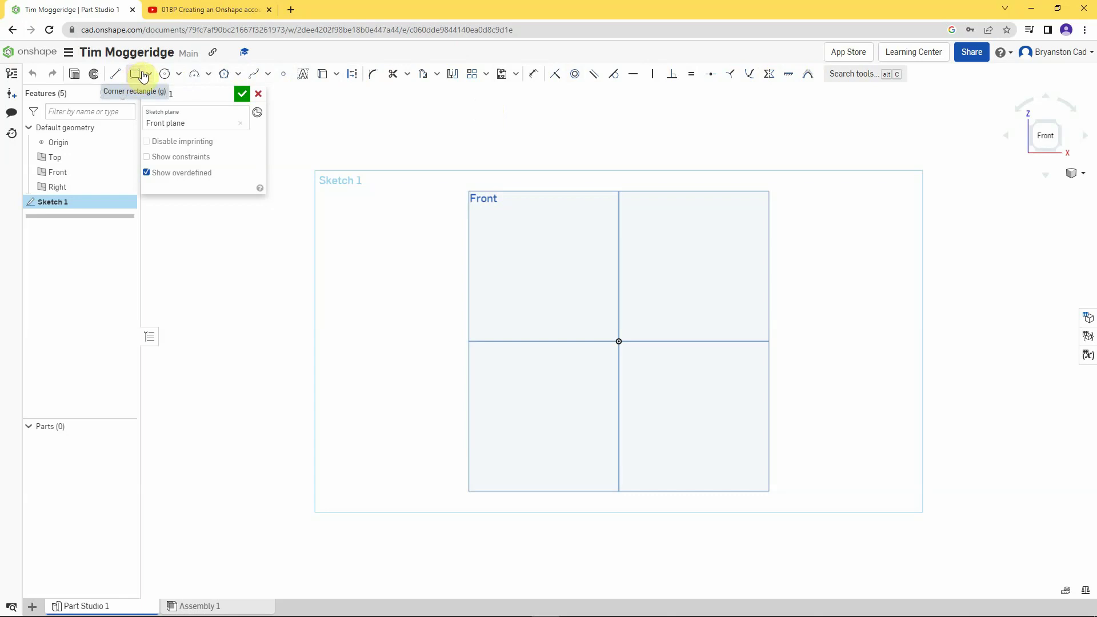
left_click(149, 77)
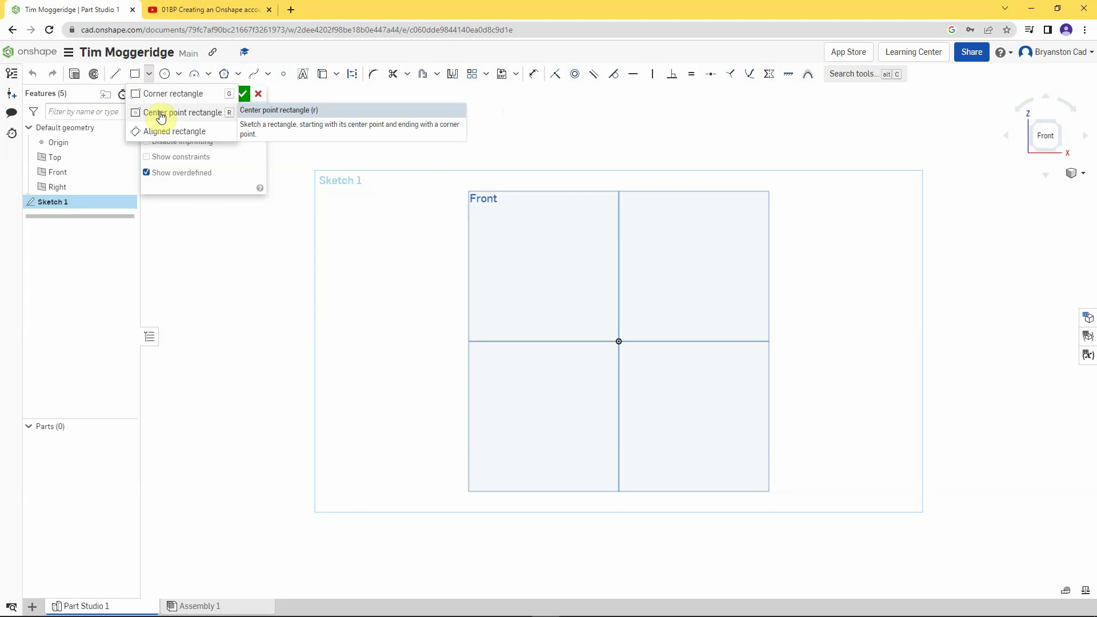
left_click(159, 115)
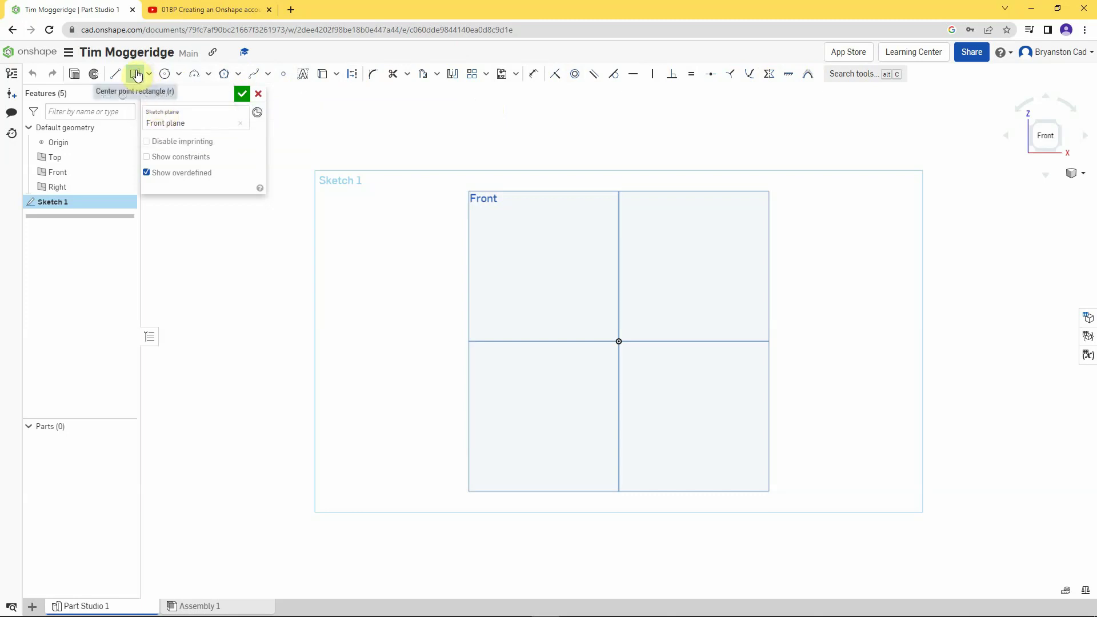
left_click(619, 341)
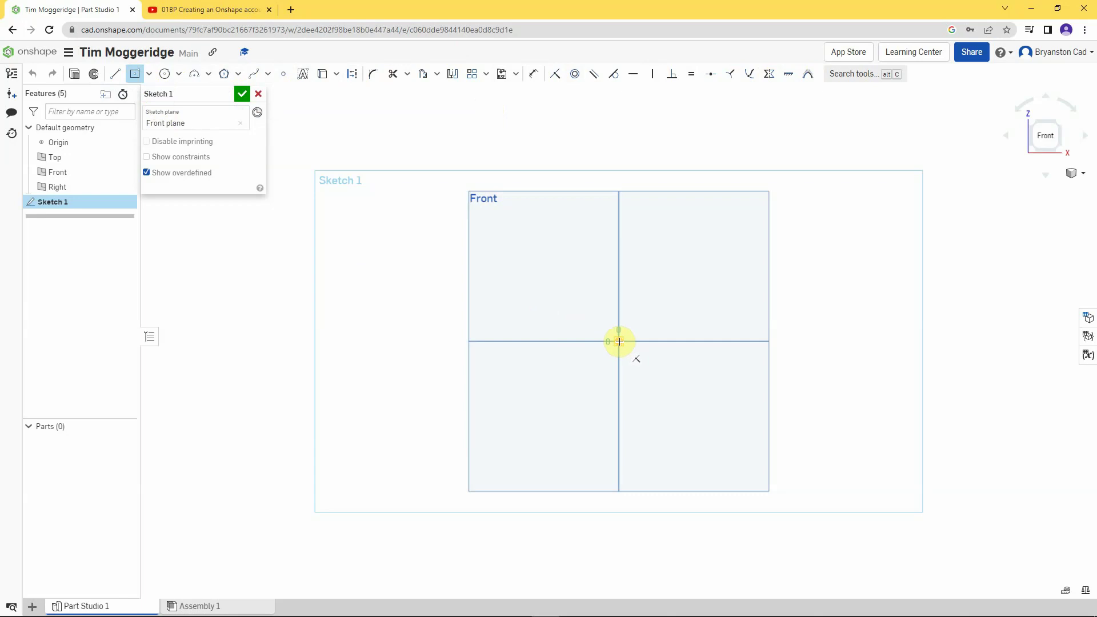
left_click(705, 421)
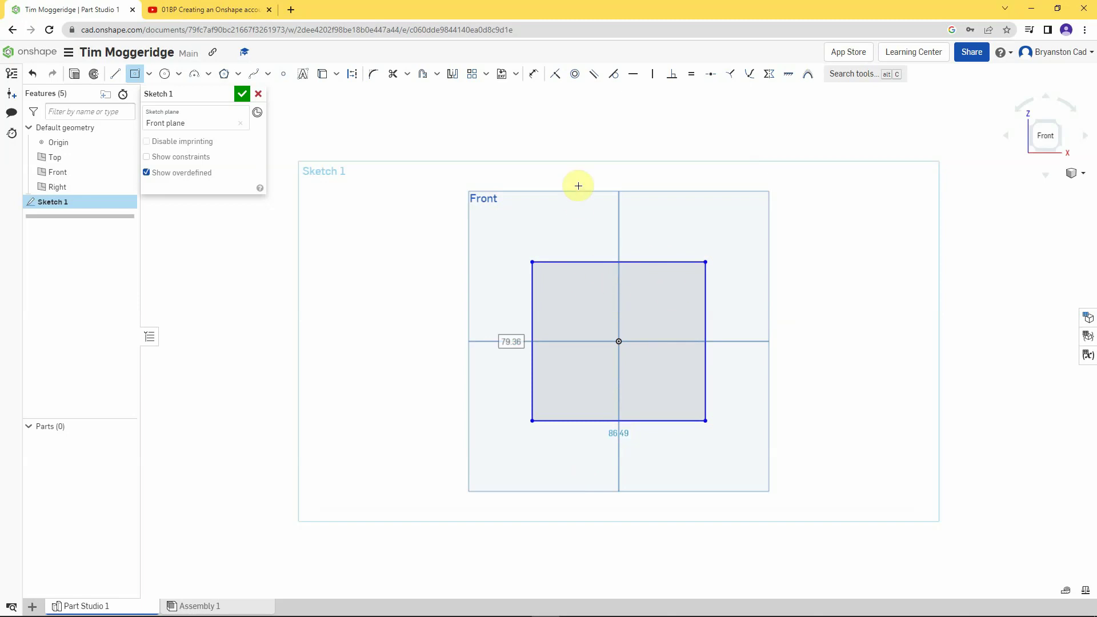
- Dimension the rectangle's width and height to 120 each, making a centred square
left_click(534, 75)
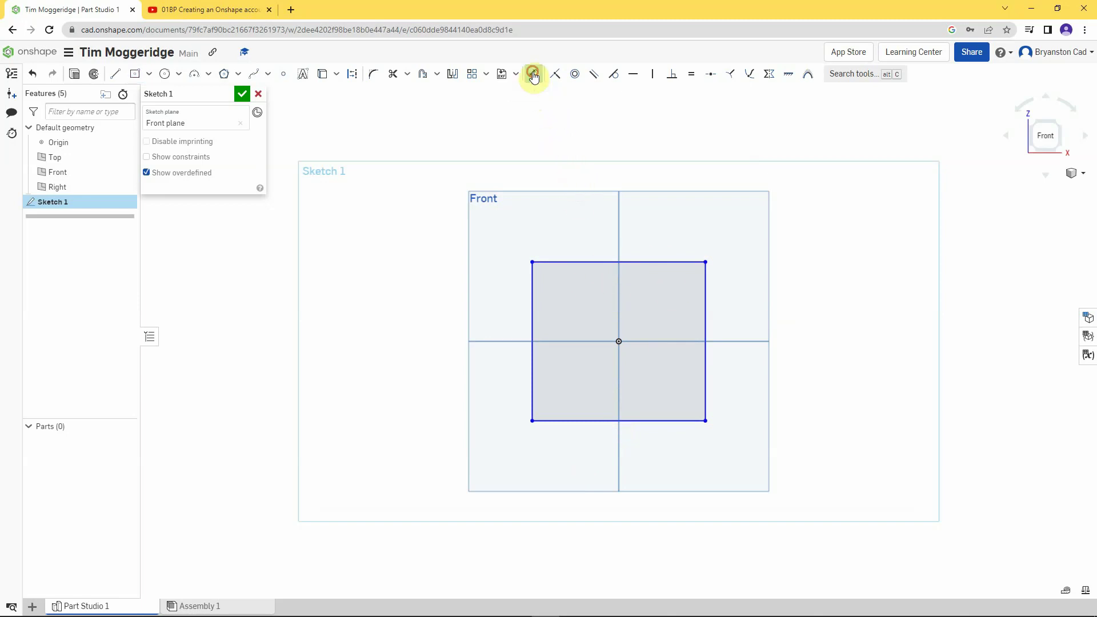
left_click(575, 261)
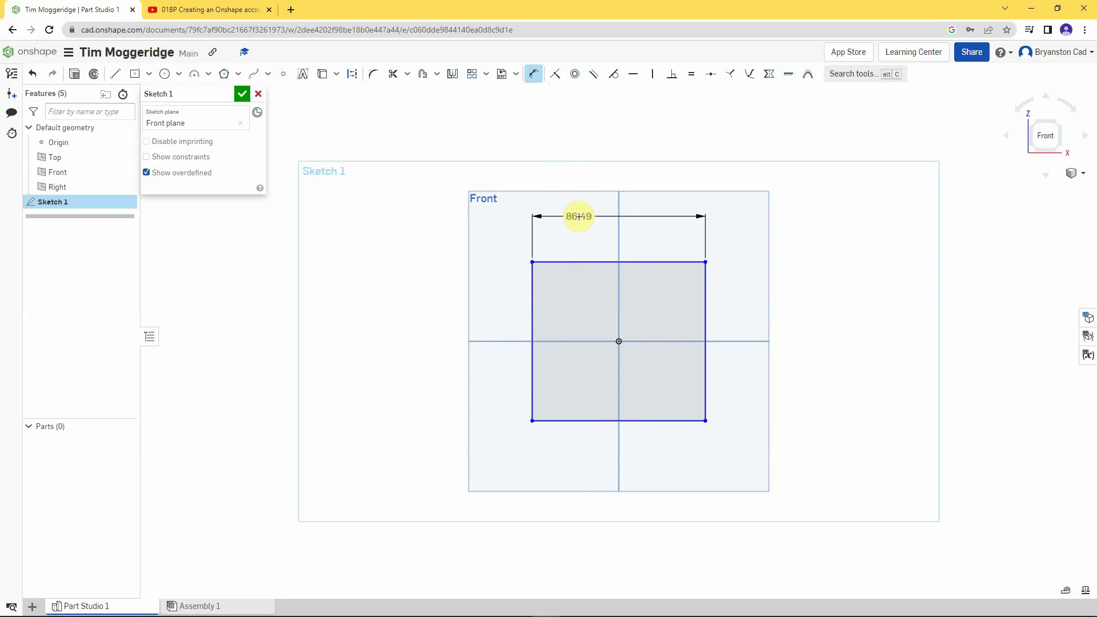
left_click(580, 218)
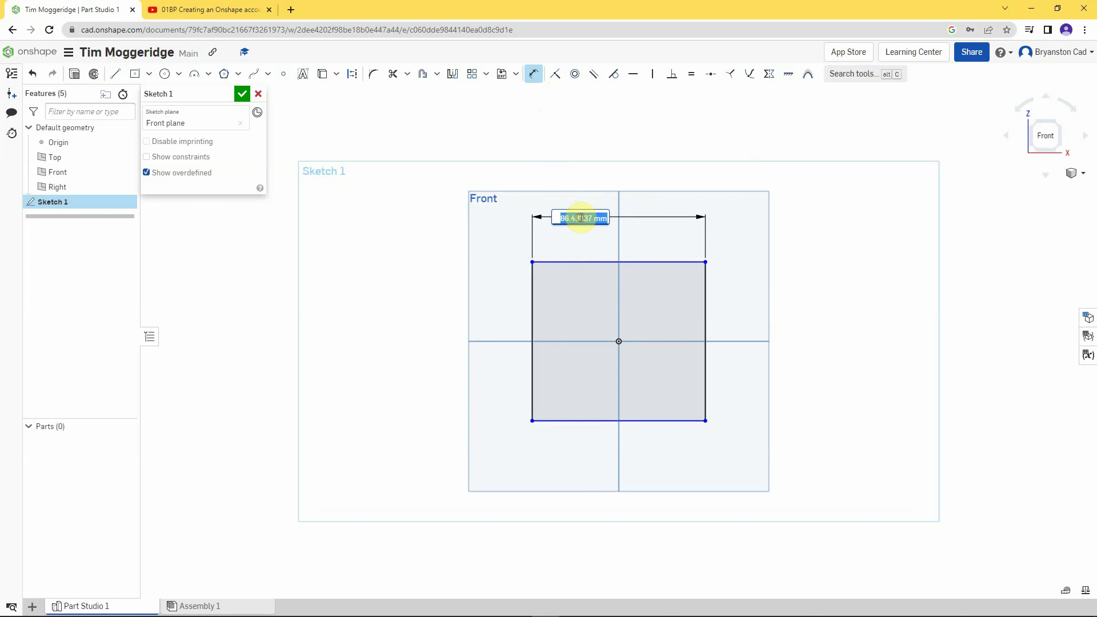
type("120")
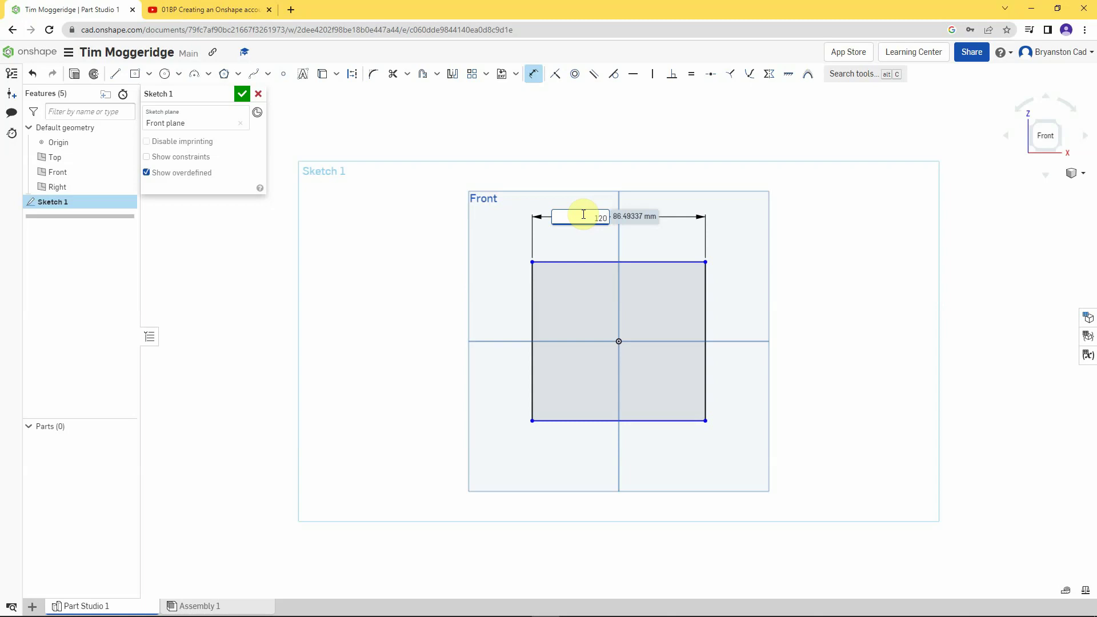
key("Return")
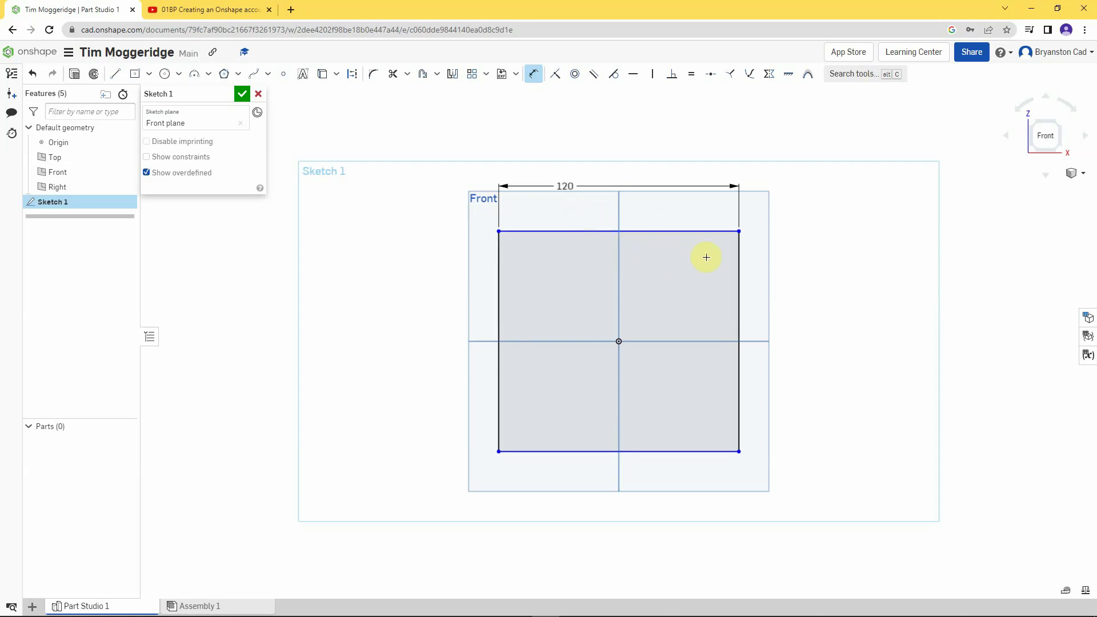
left_click(739, 257)
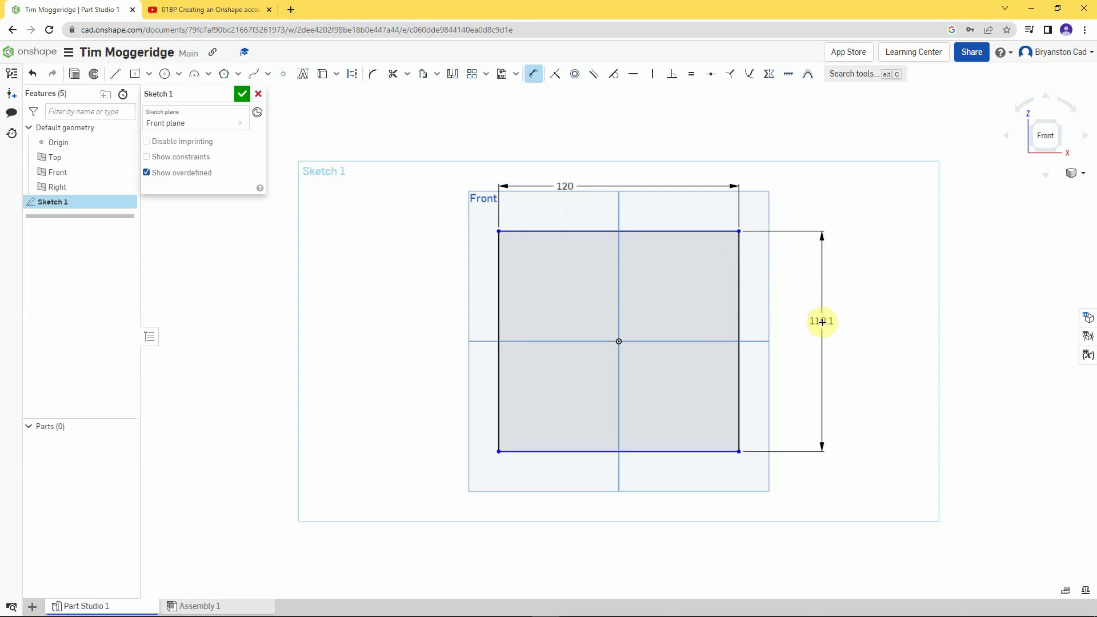
left_click(821, 321)
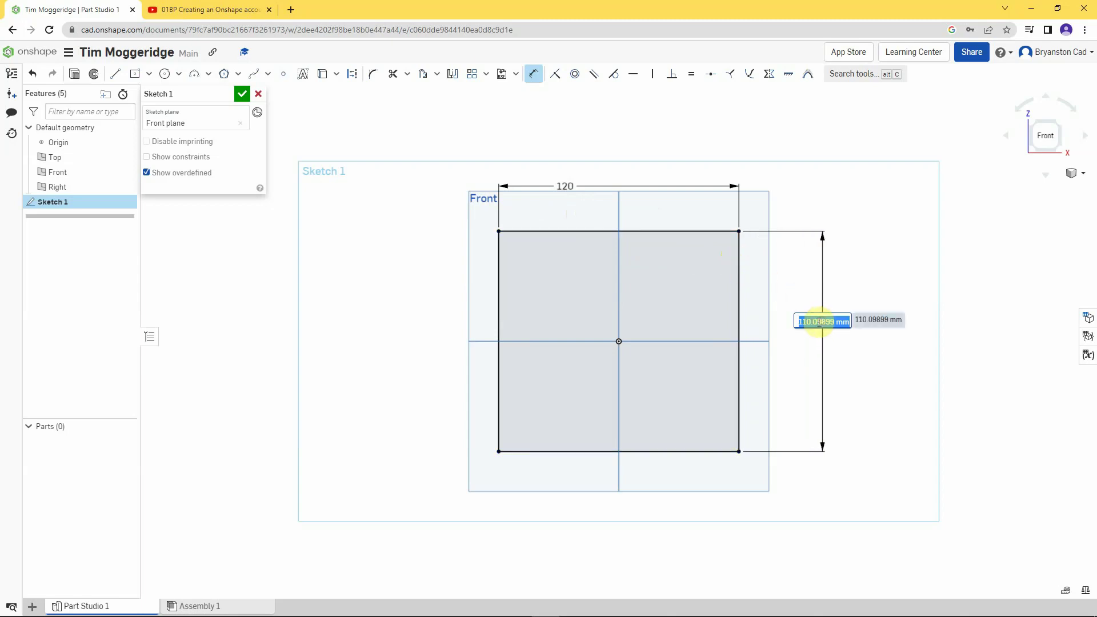
type("120")
key("Return")
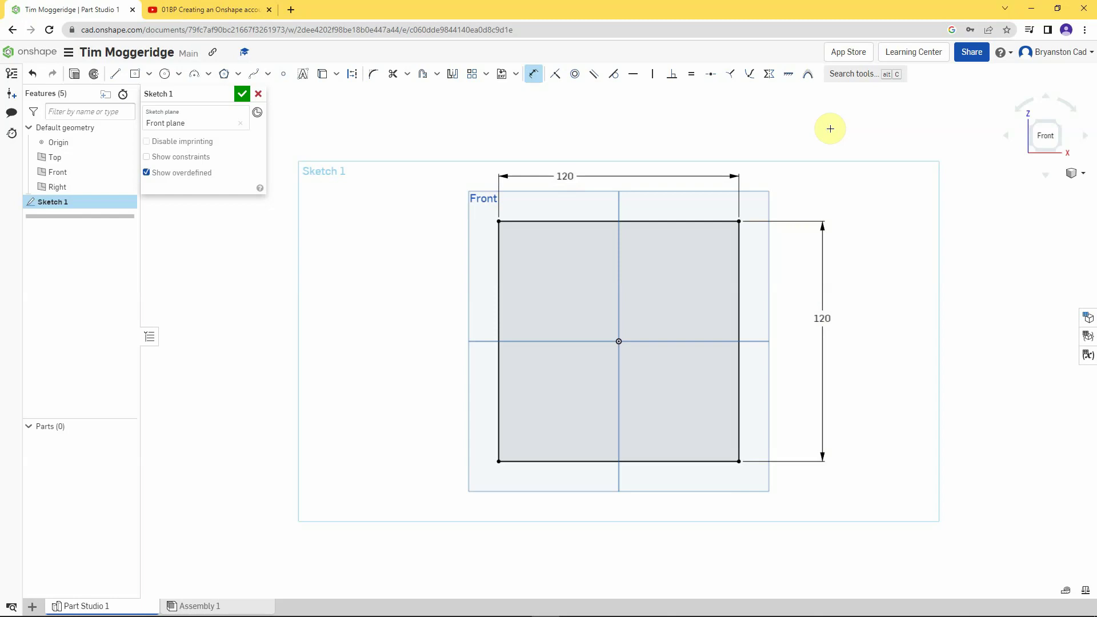
mouse_move(830, 128)
right_mouse_down()
mouse_move(808, 134)
mouse_move(799, 146)
mouse_move(811, 152)
mouse_move(800, 127)
mouse_move(791, 154)
right_mouse_up()
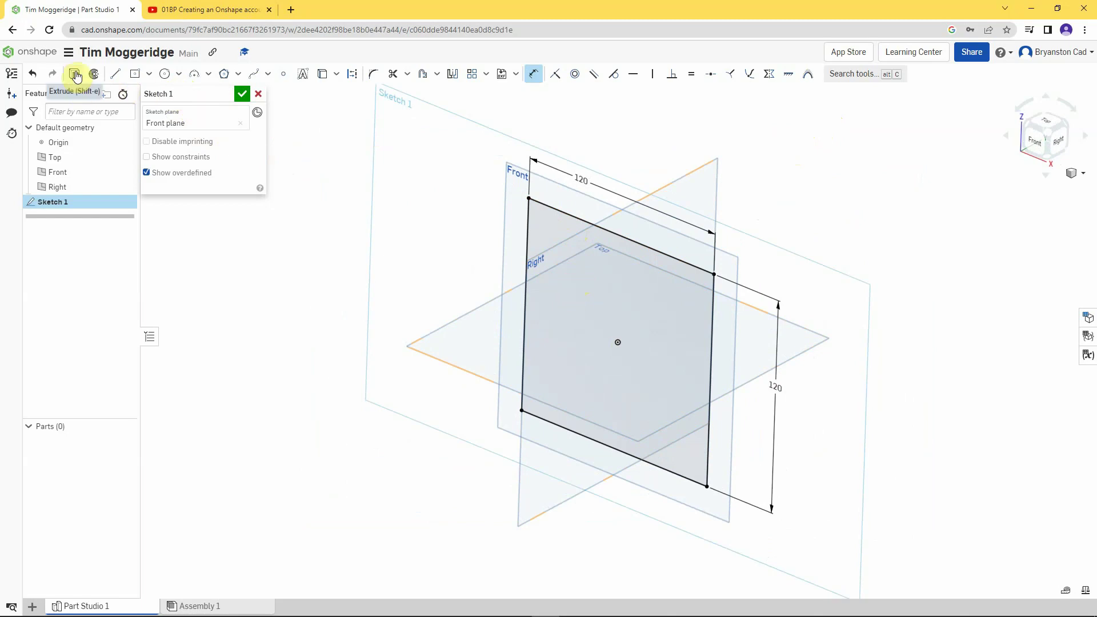
- Extrude Sketch 1 symmetrically to a 120 mm depth, forming the cube Part 1
left_click(76, 76)
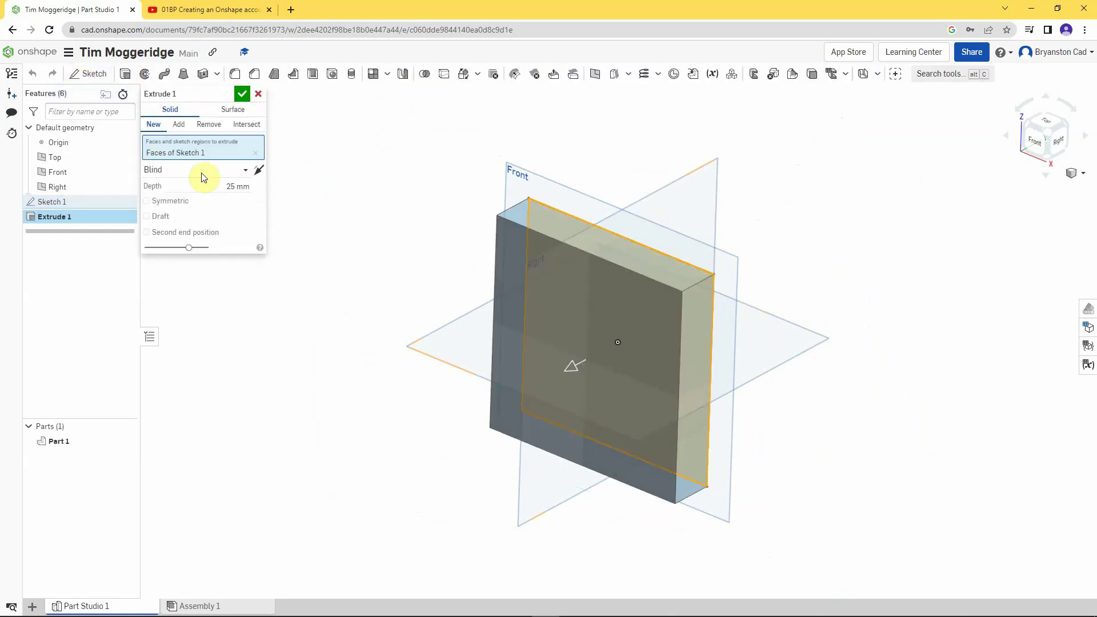
left_click(230, 187)
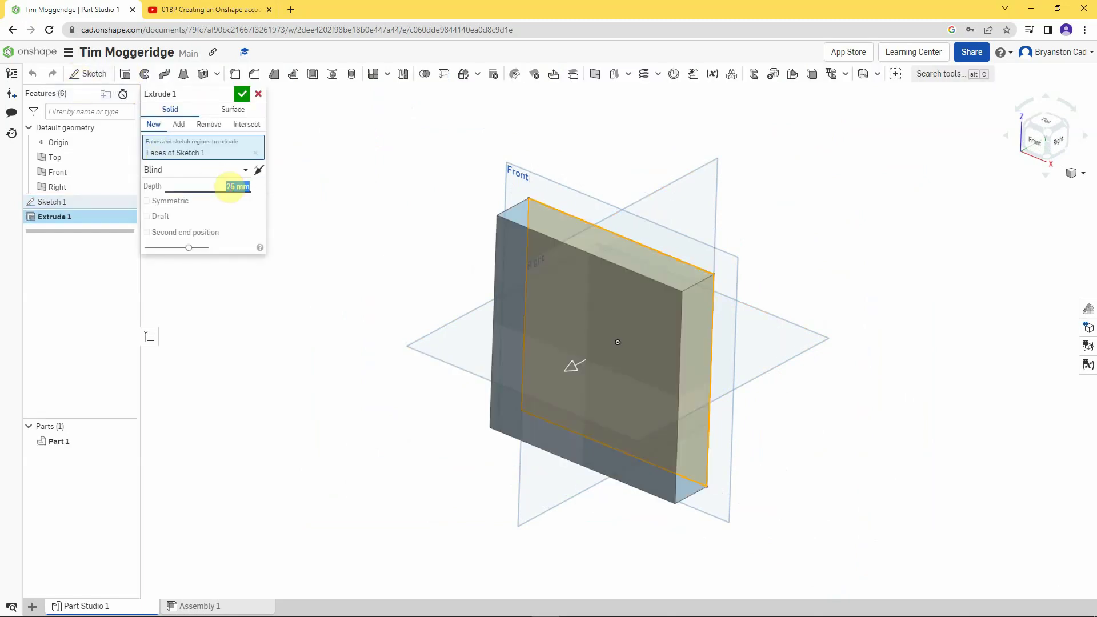
type("120")
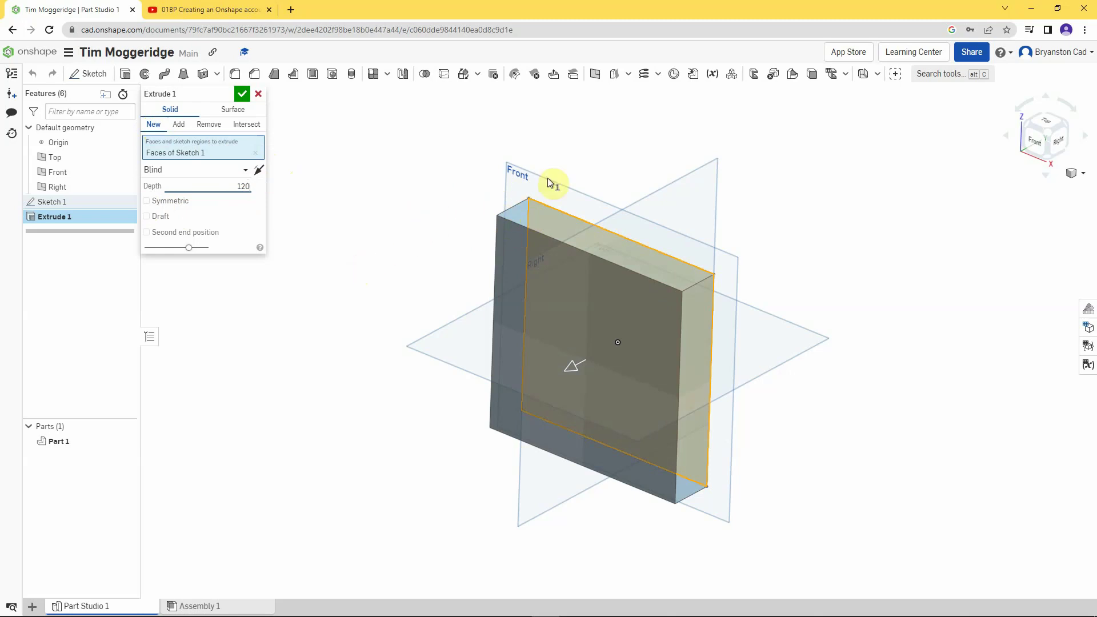
left_click(147, 202)
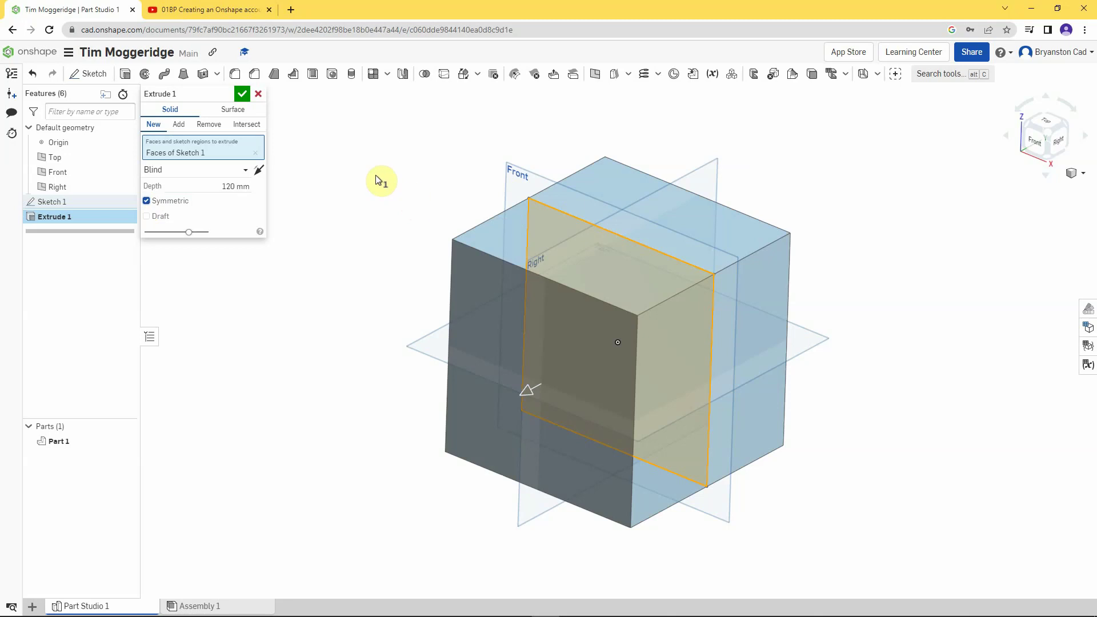
left_click(243, 95)
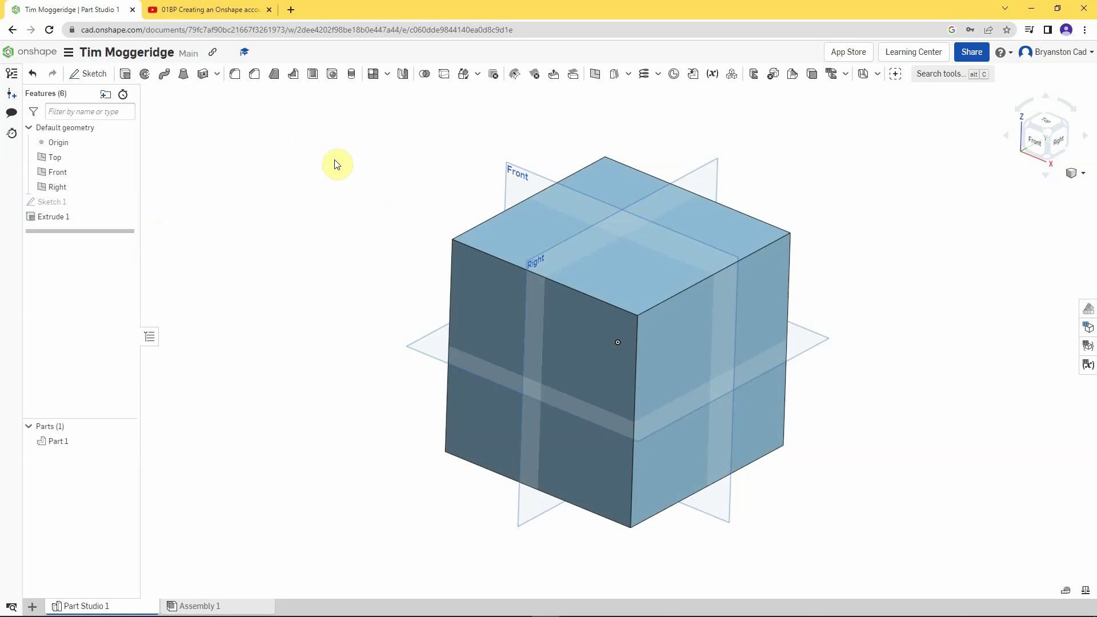
- Bring up the context menu for the cube's front face
right_click(469, 274)
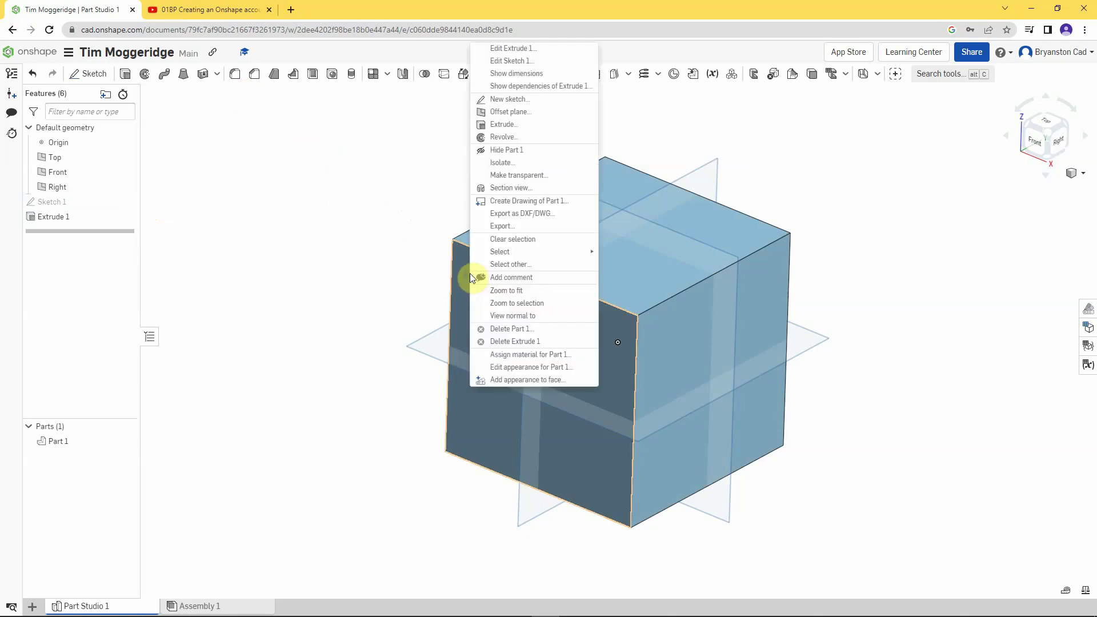
- Start Sketch 2 on the cube's front face and draw a roughly 36.82 × 31.97 centre-point rectangle at the origin
left_click(505, 99)
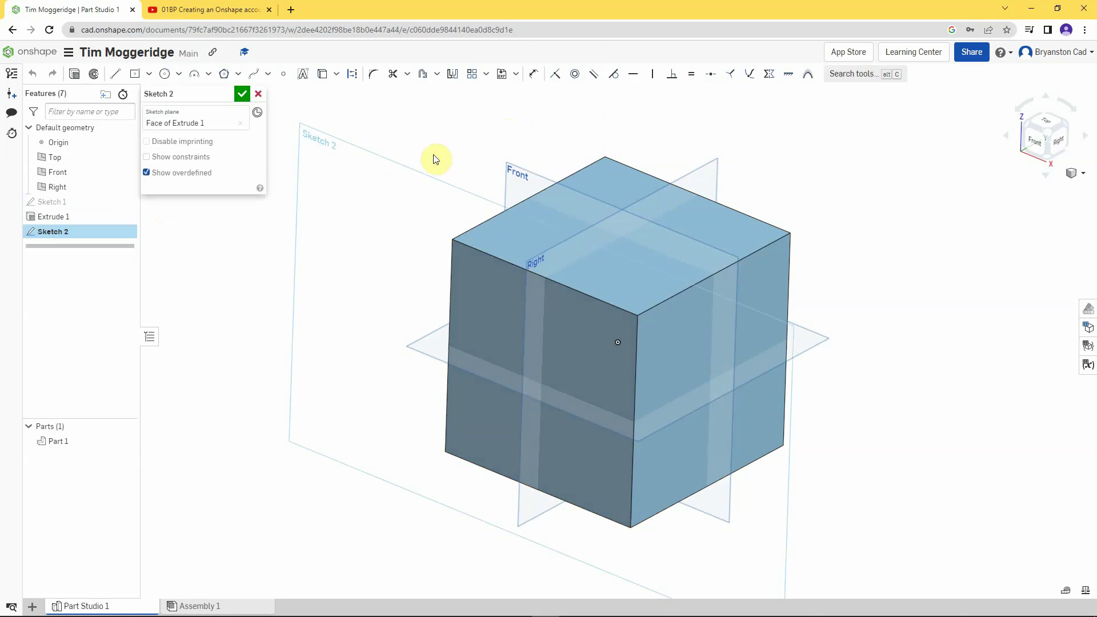
key("n")
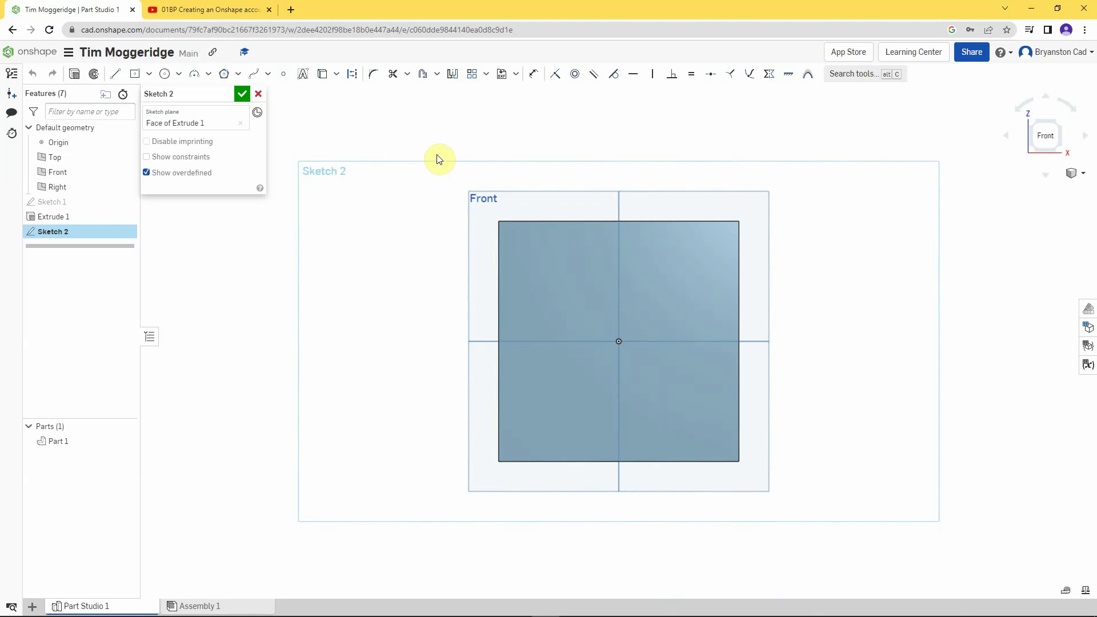
left_click(135, 75)
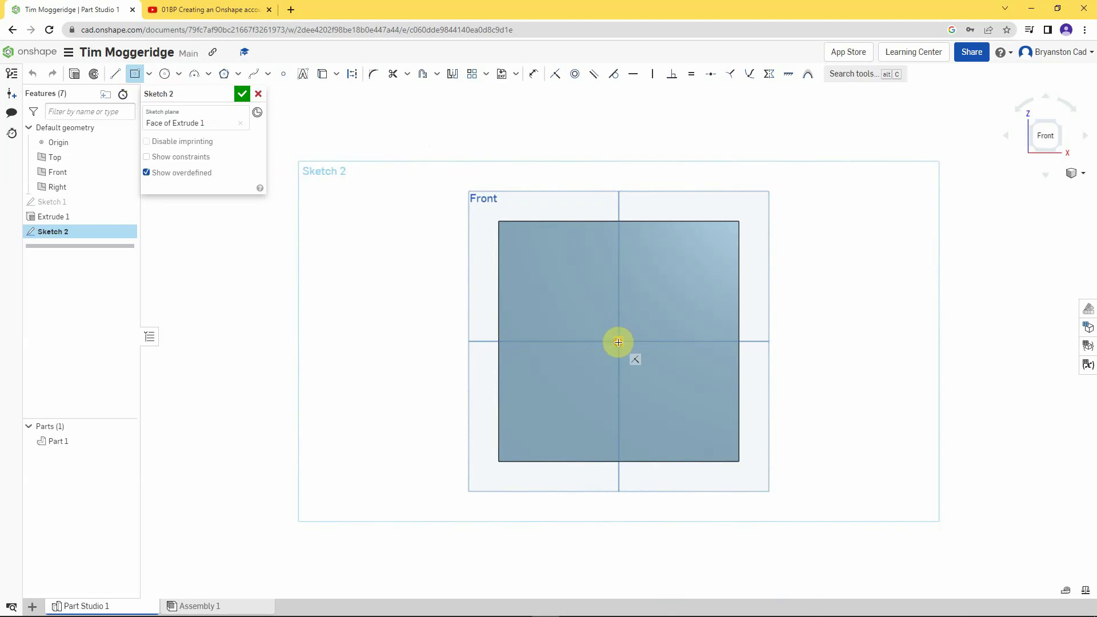
left_click(618, 342)
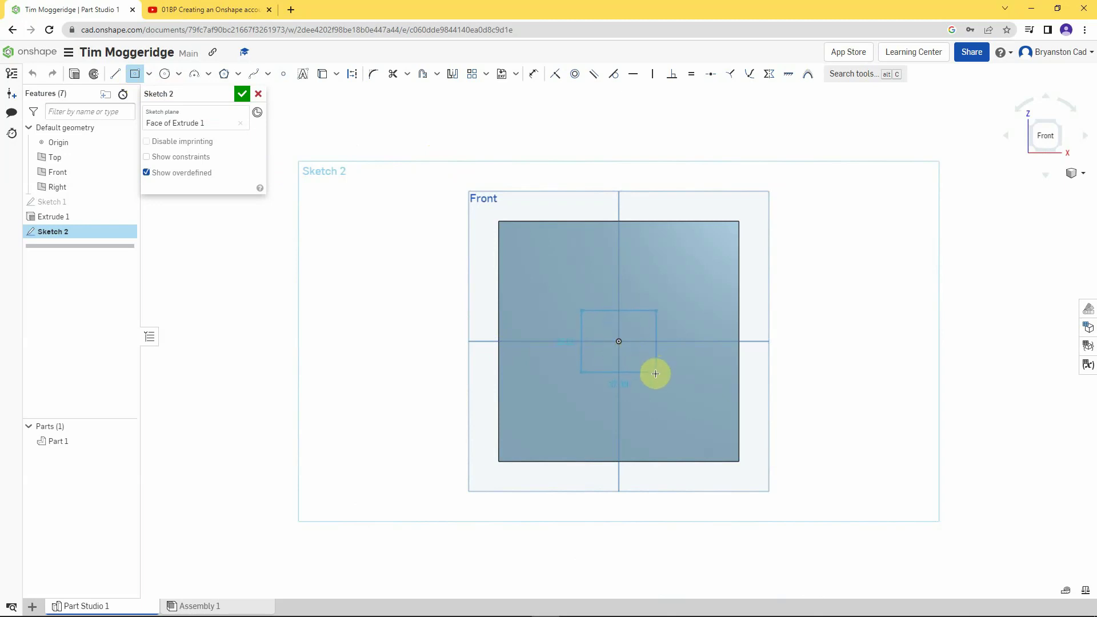
left_click(655, 373)
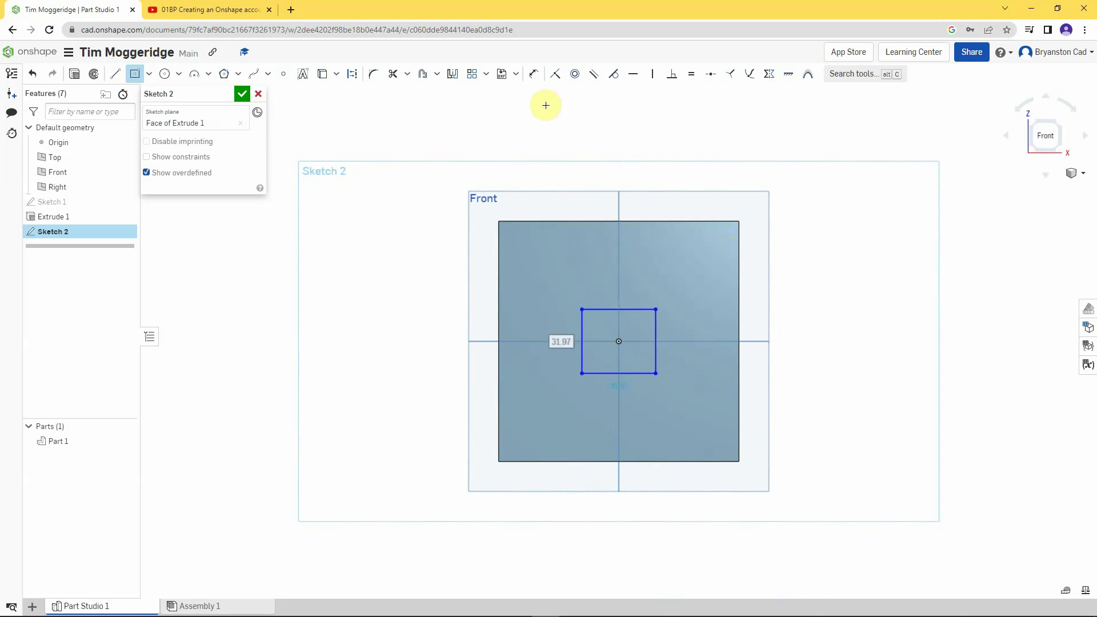
- Dimension the rectangle's top edge to 30 and right edge to 25
left_click(533, 76)
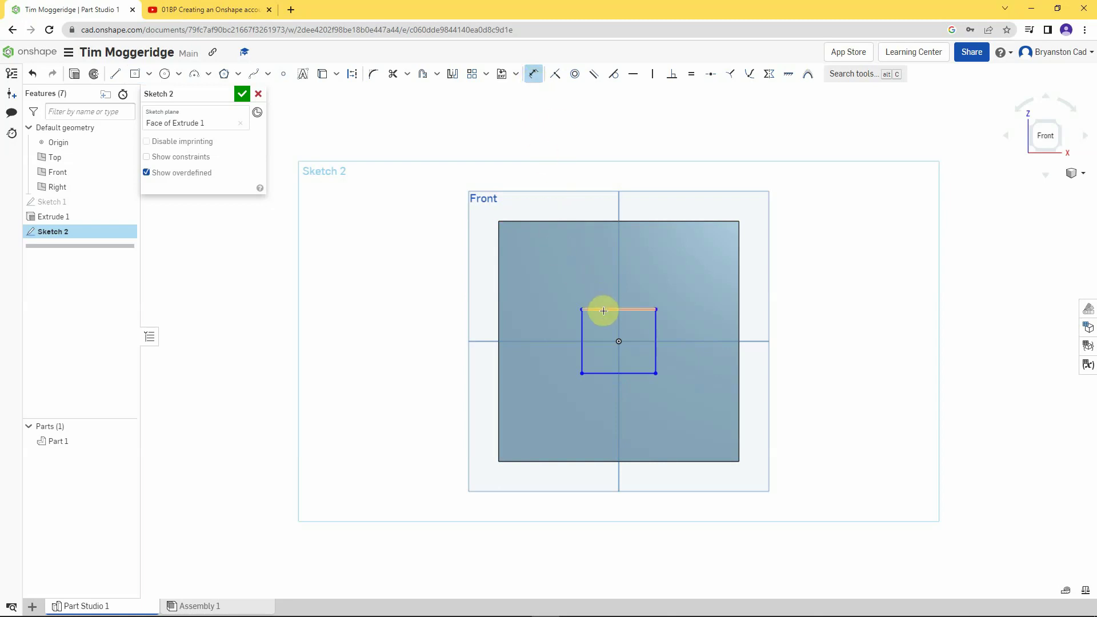
left_click(604, 310)
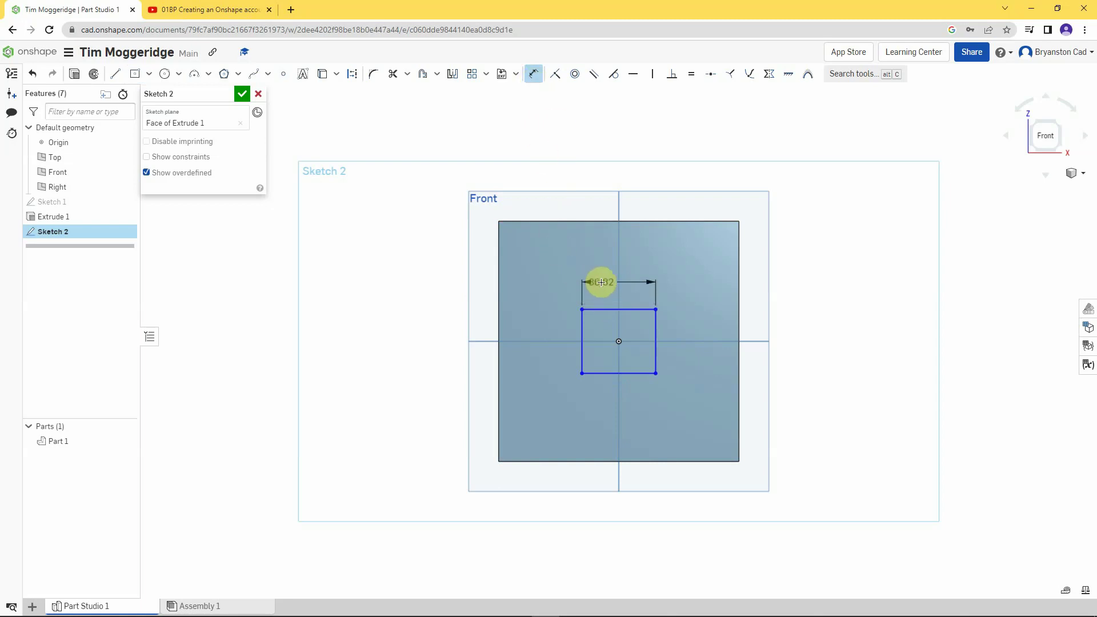
left_click(601, 283)
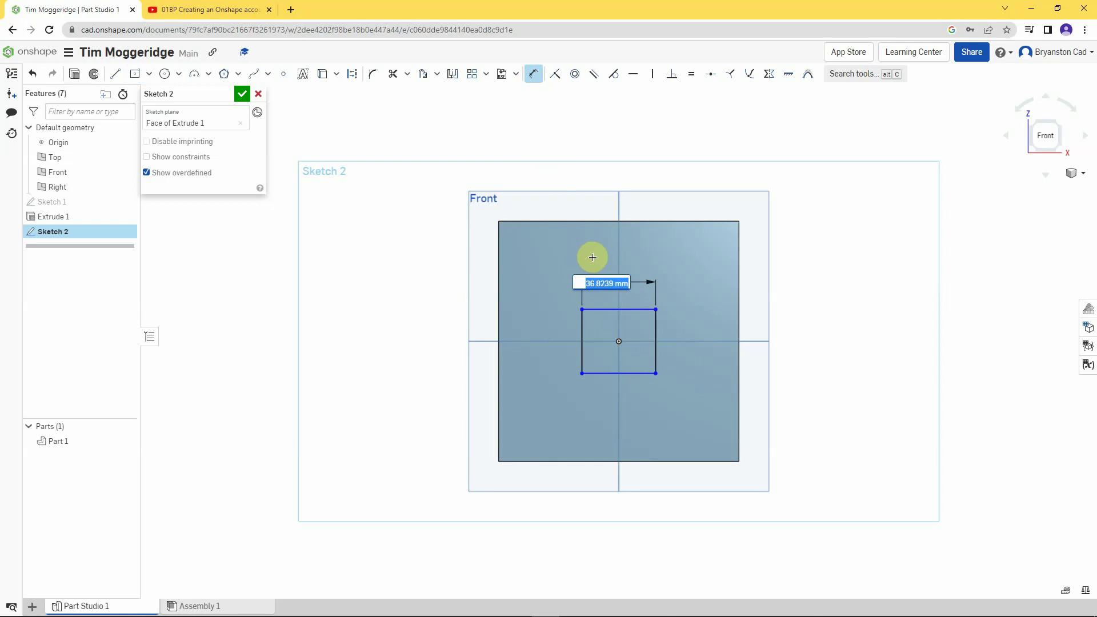
type("30")
key("Return")
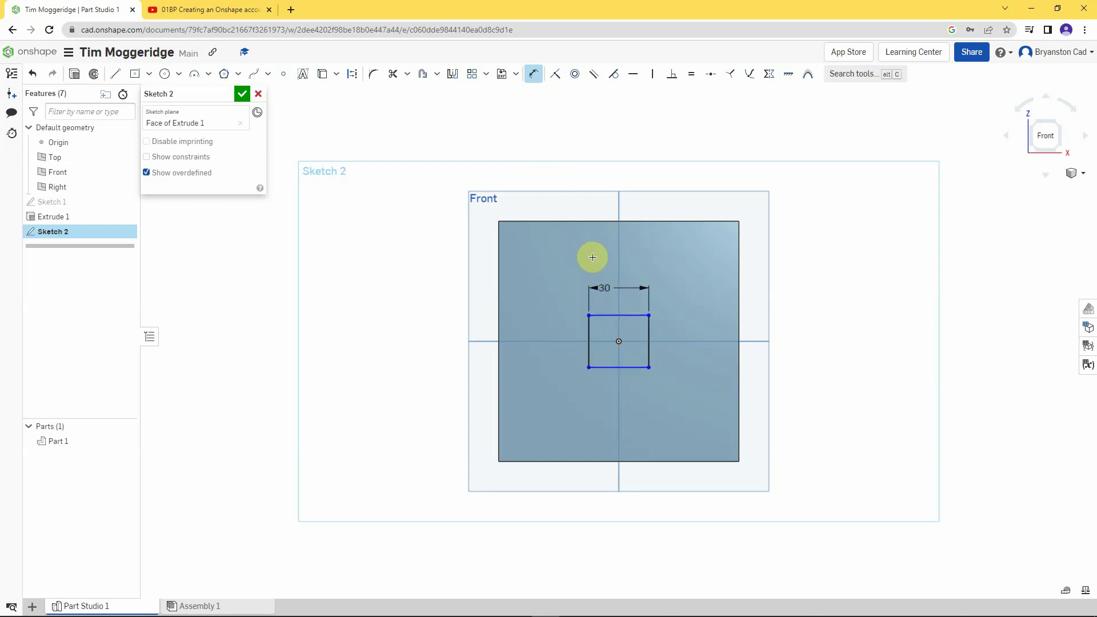
left_click(647, 330)
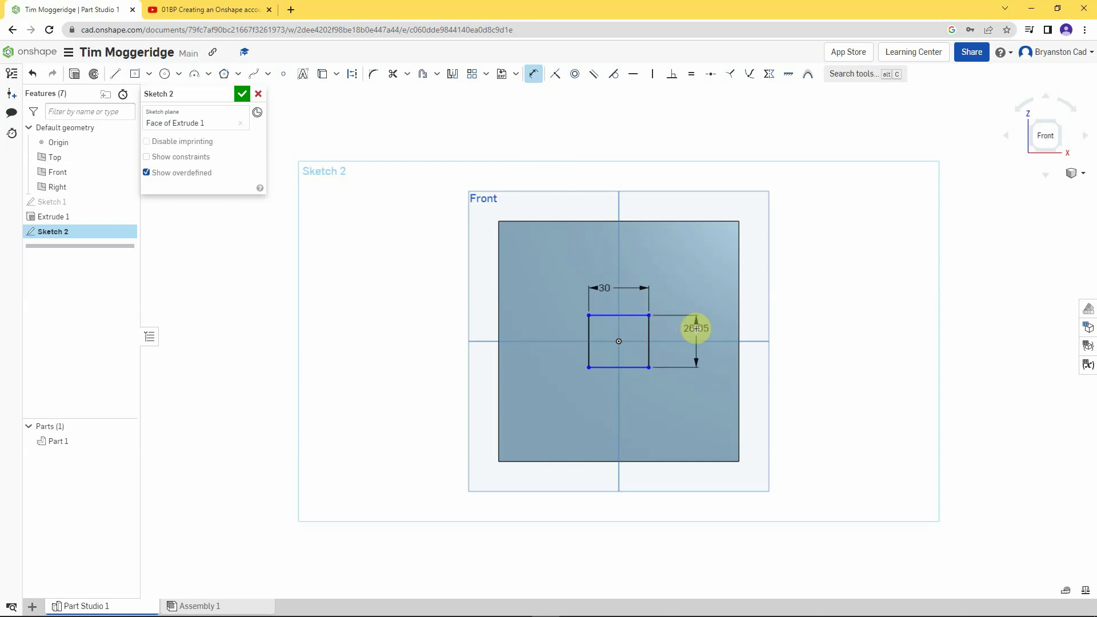
left_click(696, 328)
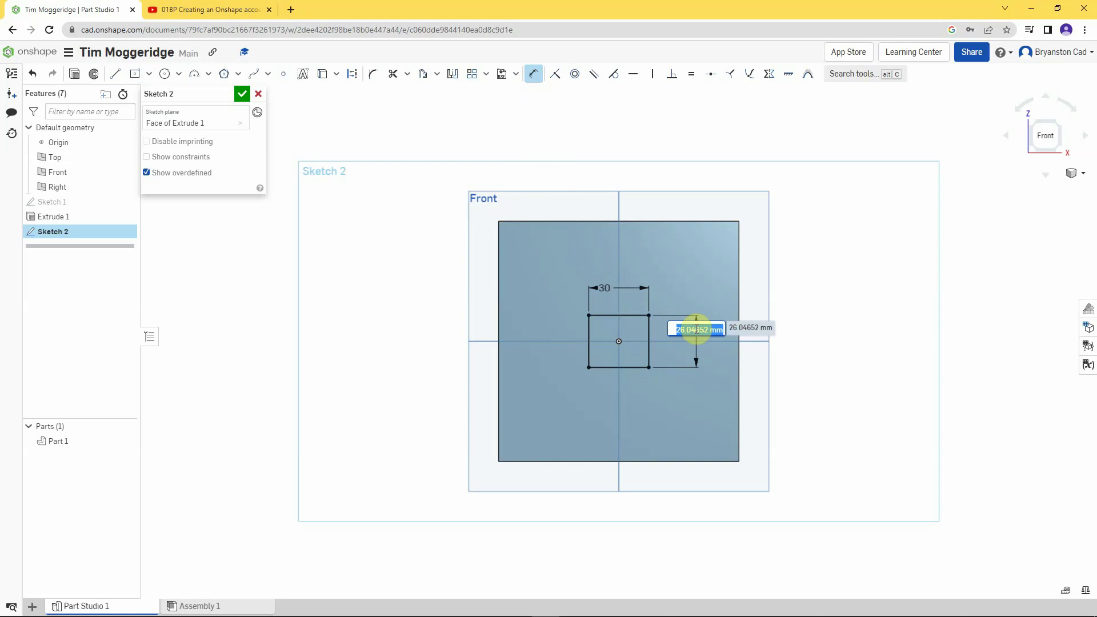
type("25")
key("Return")
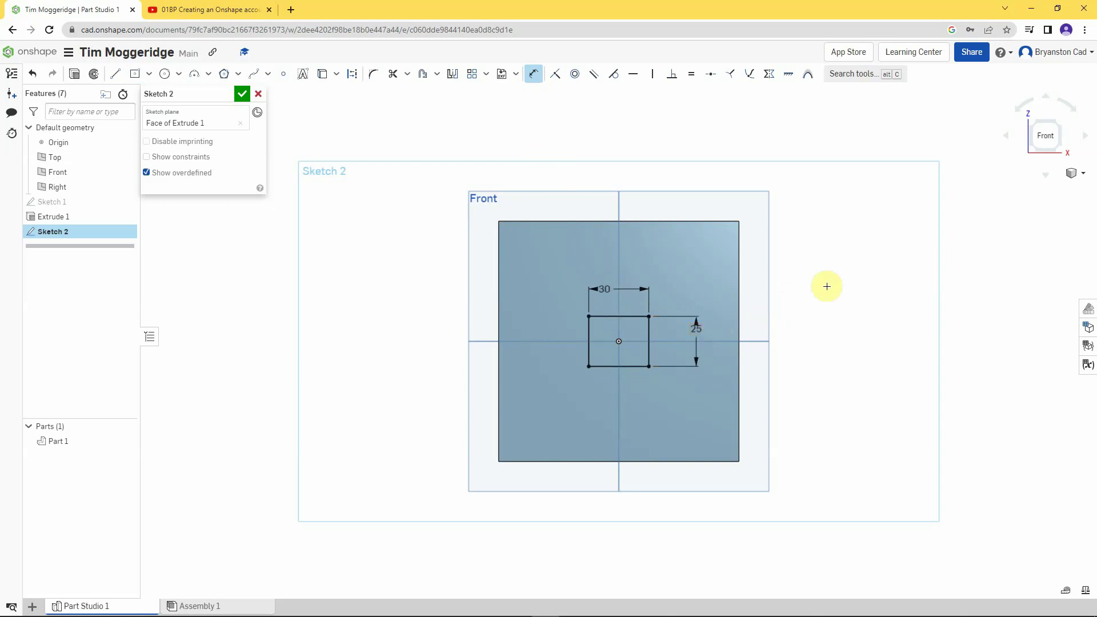
right_click_drag(845, 277, 816, 294)
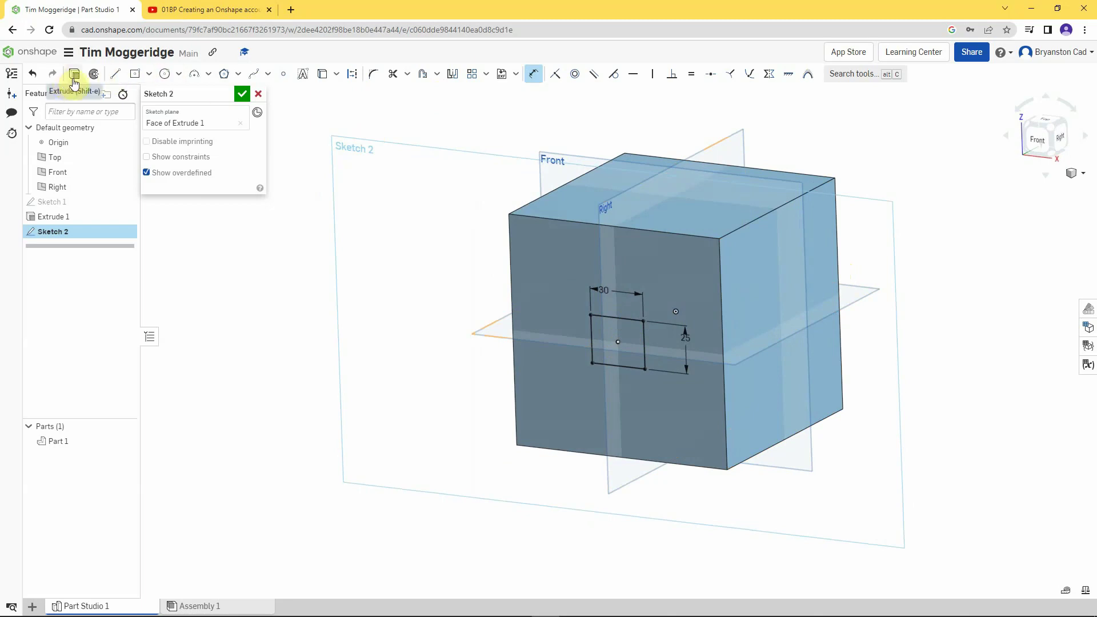
- Extrude Sketch 2's rectangle 25 mm outward, adding it to the cube as Extrude 2
left_click(74, 75)
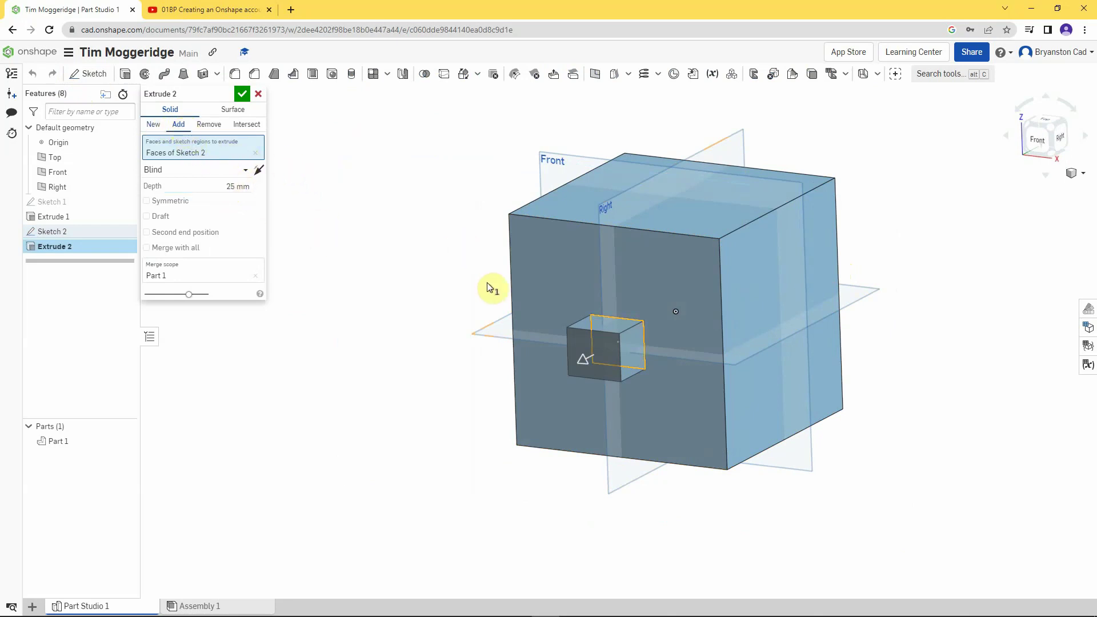
left_click(240, 93)
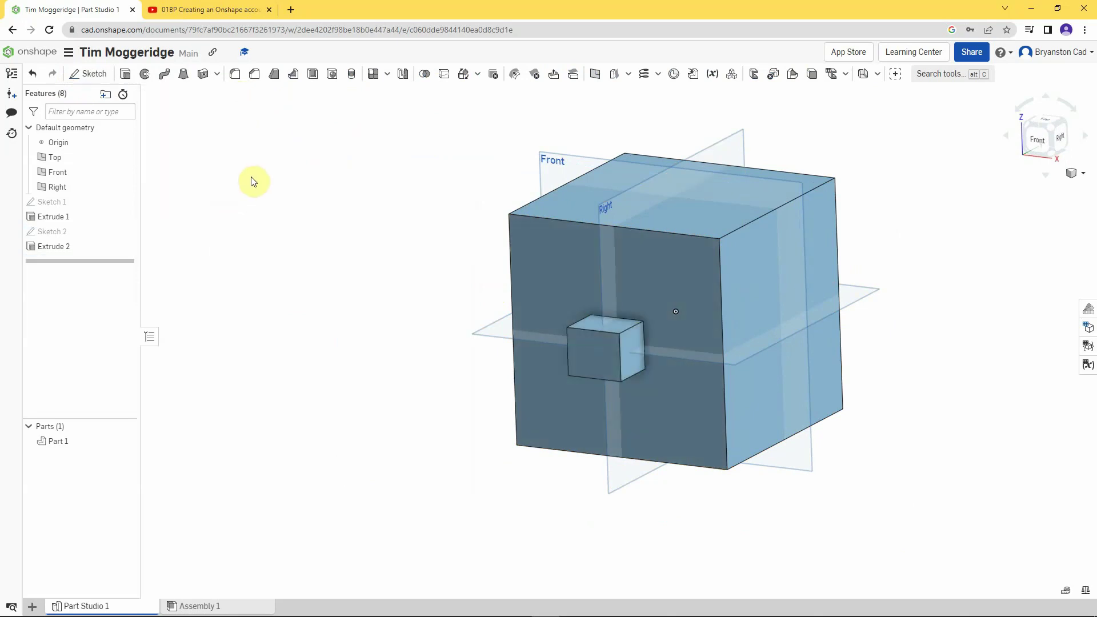
- Start Sketch 3 on the front face and draw a wide centre-point rectangle, about 91.63 across, below the nose
right_click(568, 405)
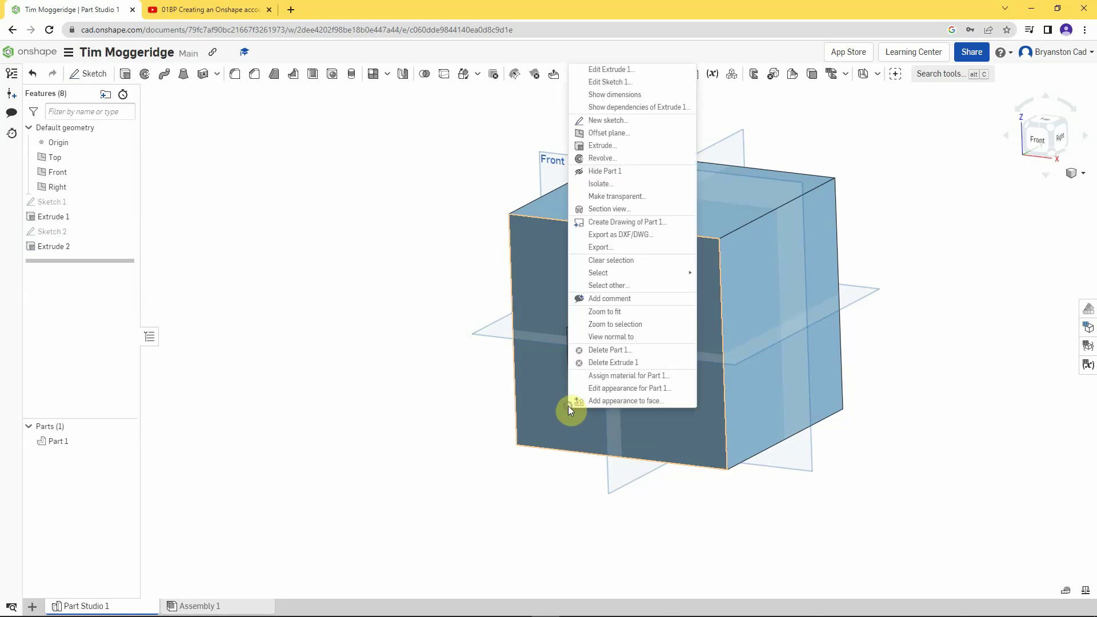
left_click(595, 121)
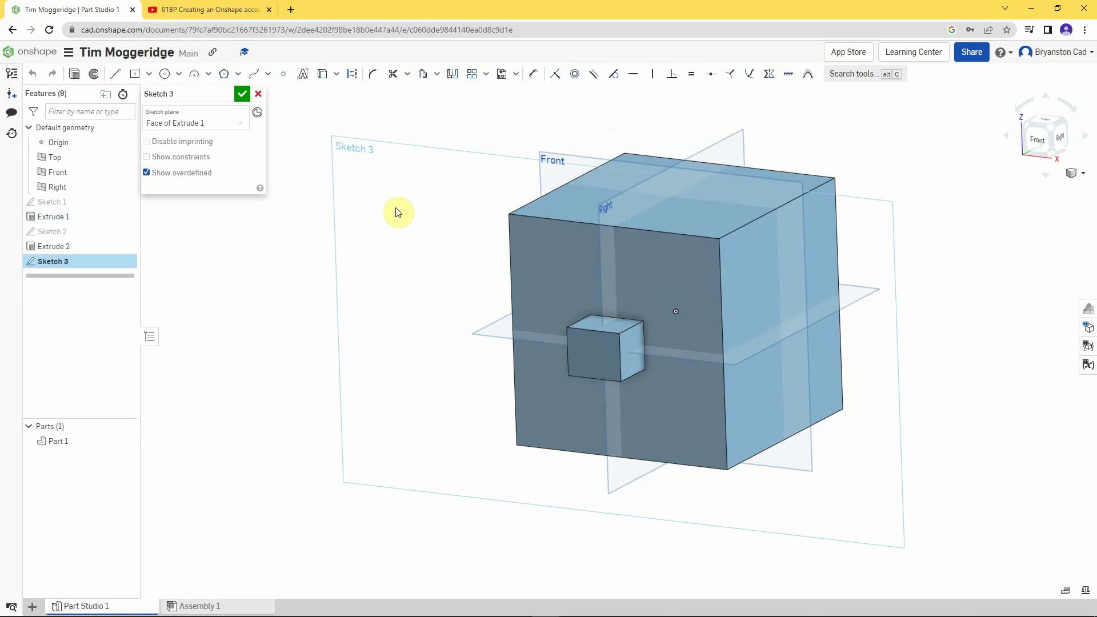
key("n")
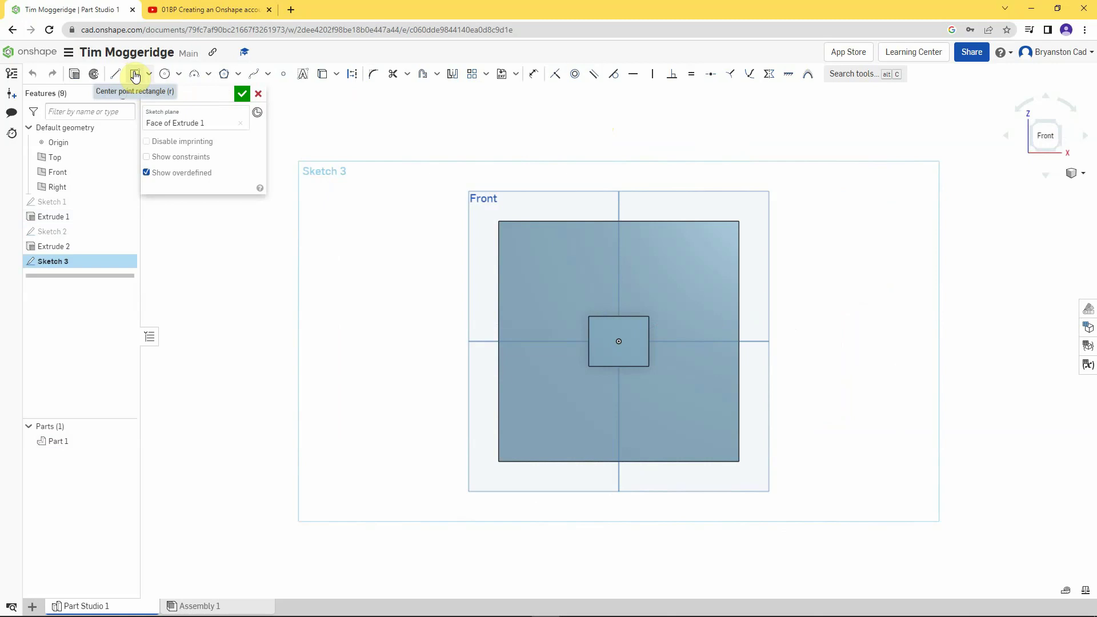
left_click(135, 75)
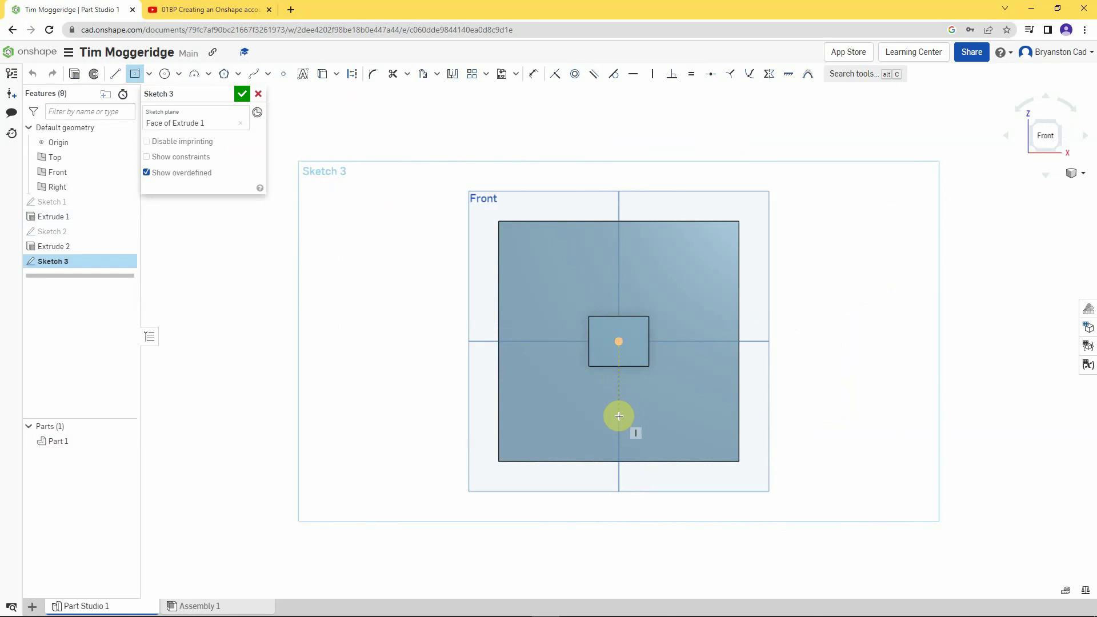
left_click(619, 416)
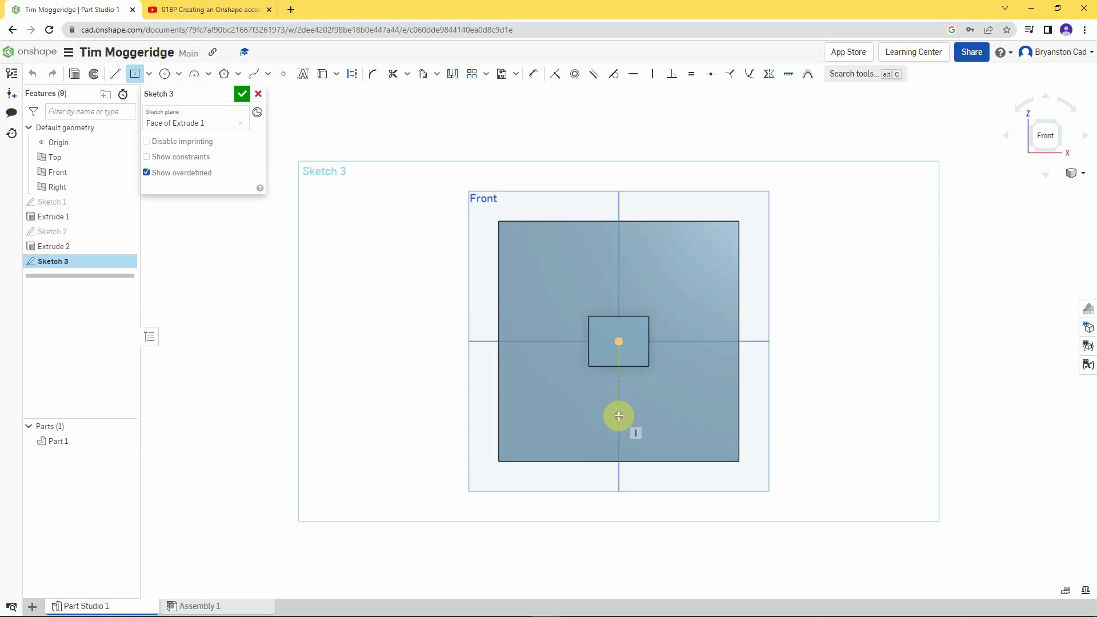
left_click(710, 435)
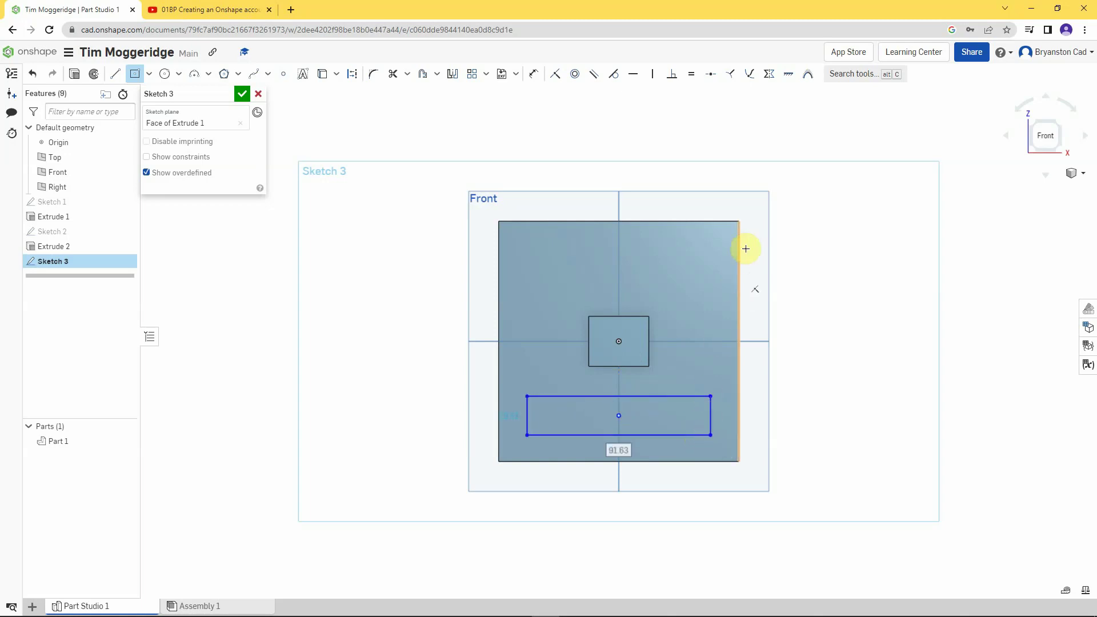
- Dimension the mouth rectangle 90 wide and 20 tall
left_click(533, 74)
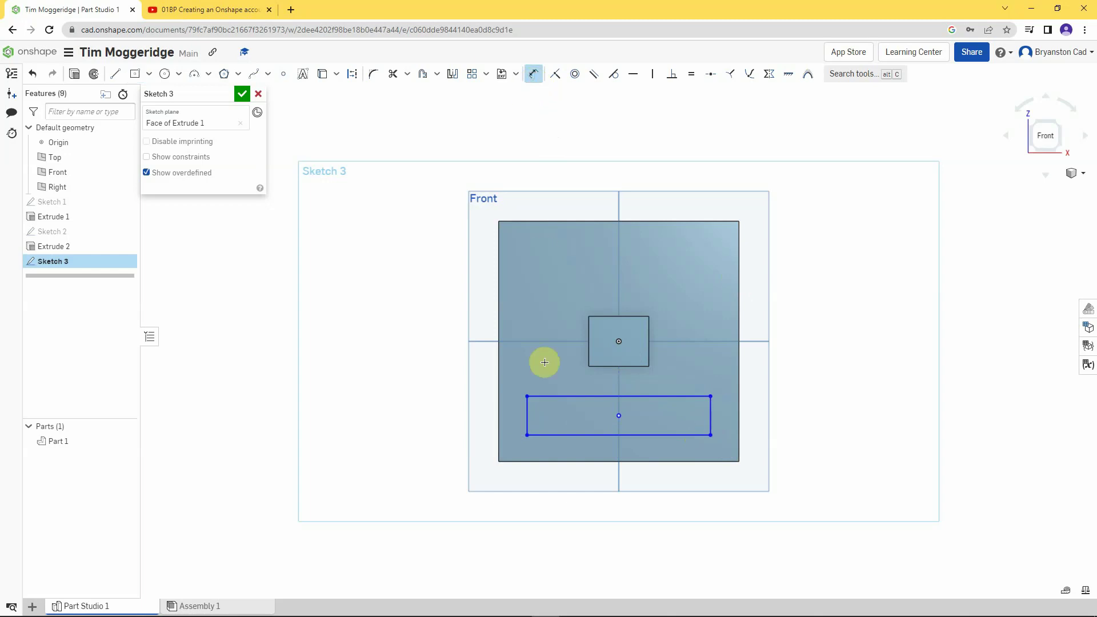
left_click(581, 435)
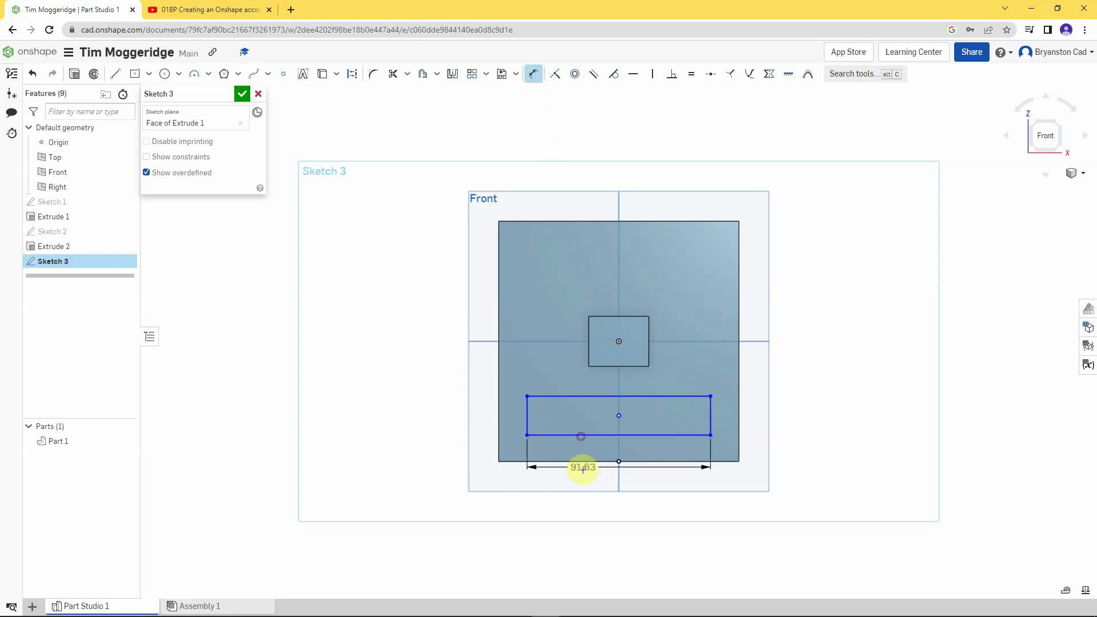
left_click(597, 508)
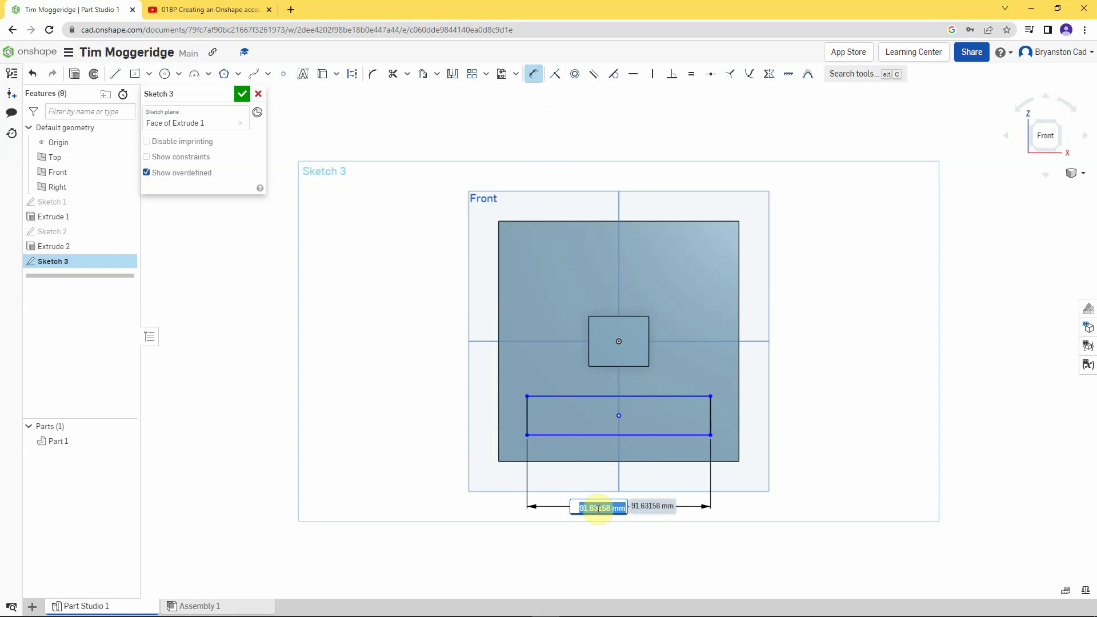
type("90")
key("Return")
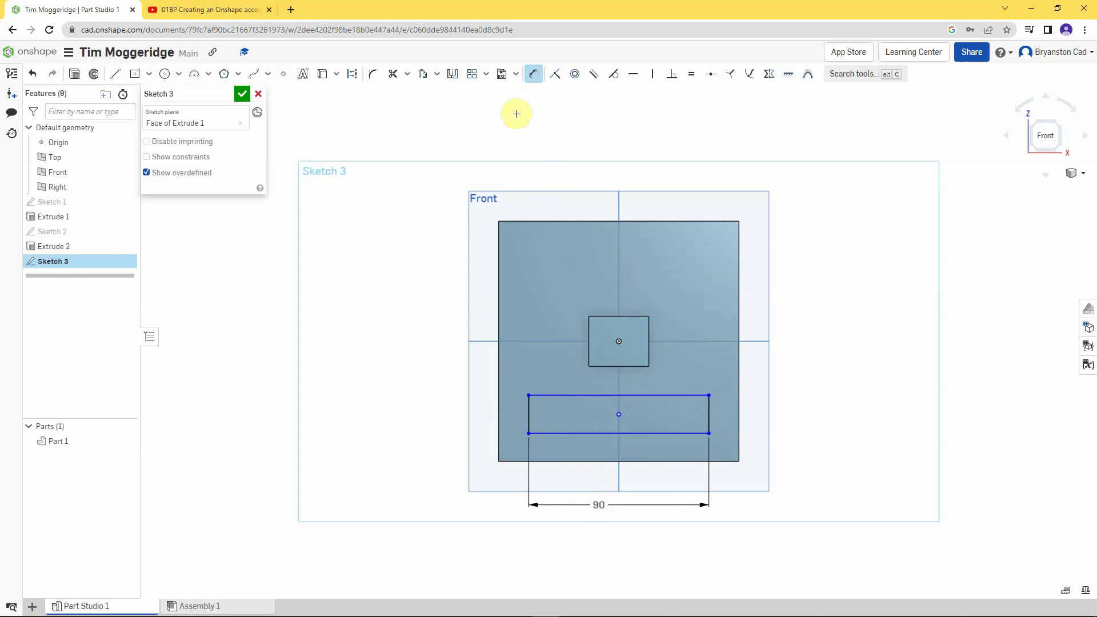
left_click(709, 414)
left_click(798, 416)
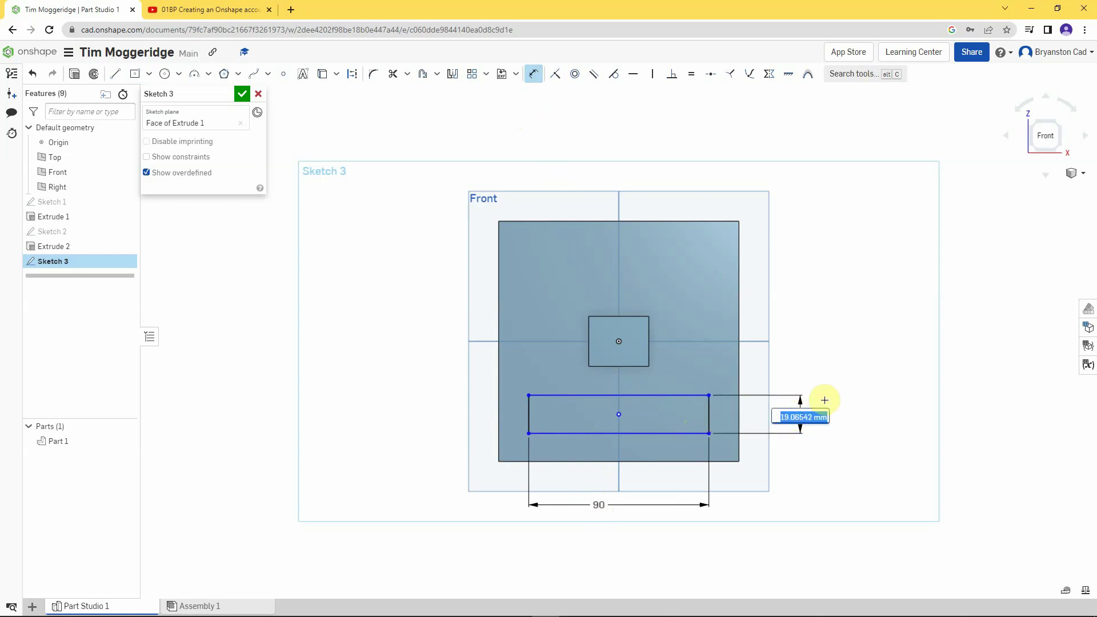
type("20")
key("Return")
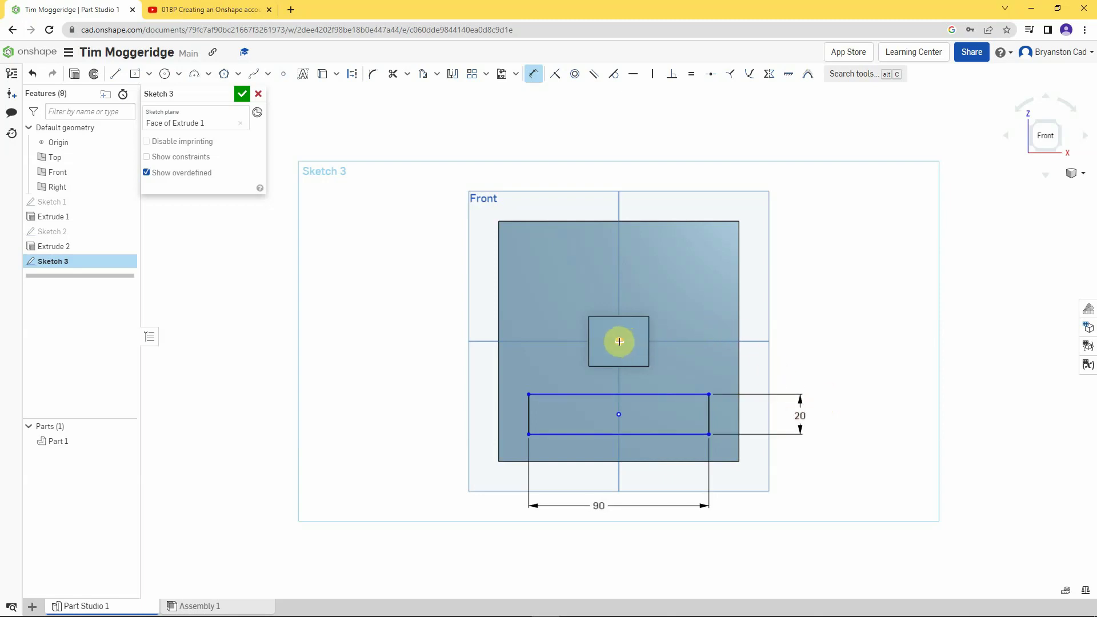
- Place the mouth rectangle's centre 35 below the nose centre
left_click(618, 415)
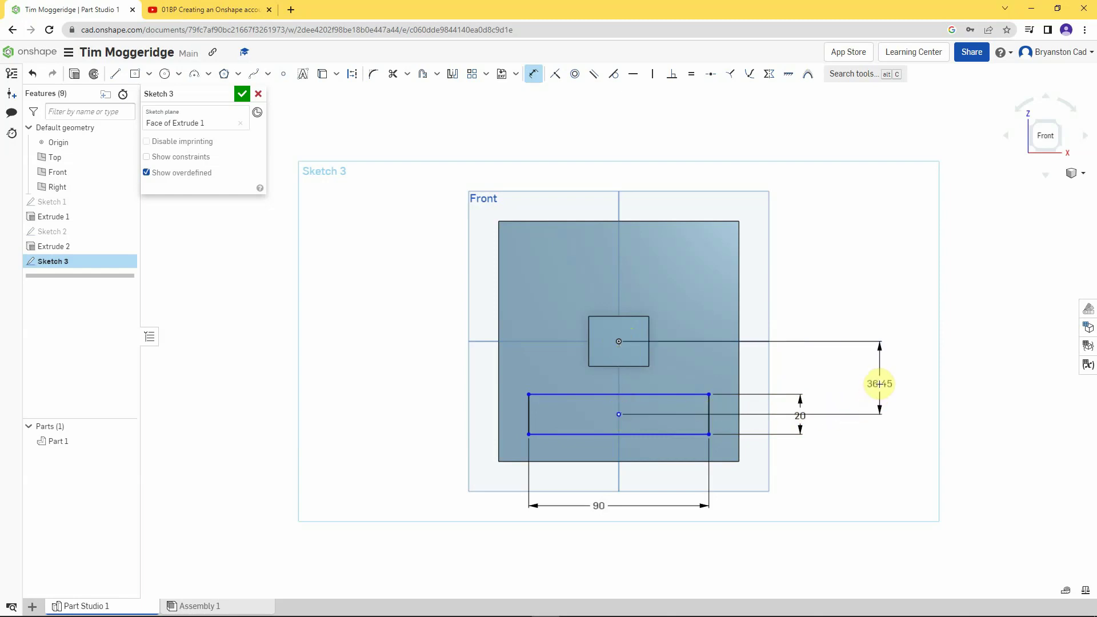
left_click(880, 384)
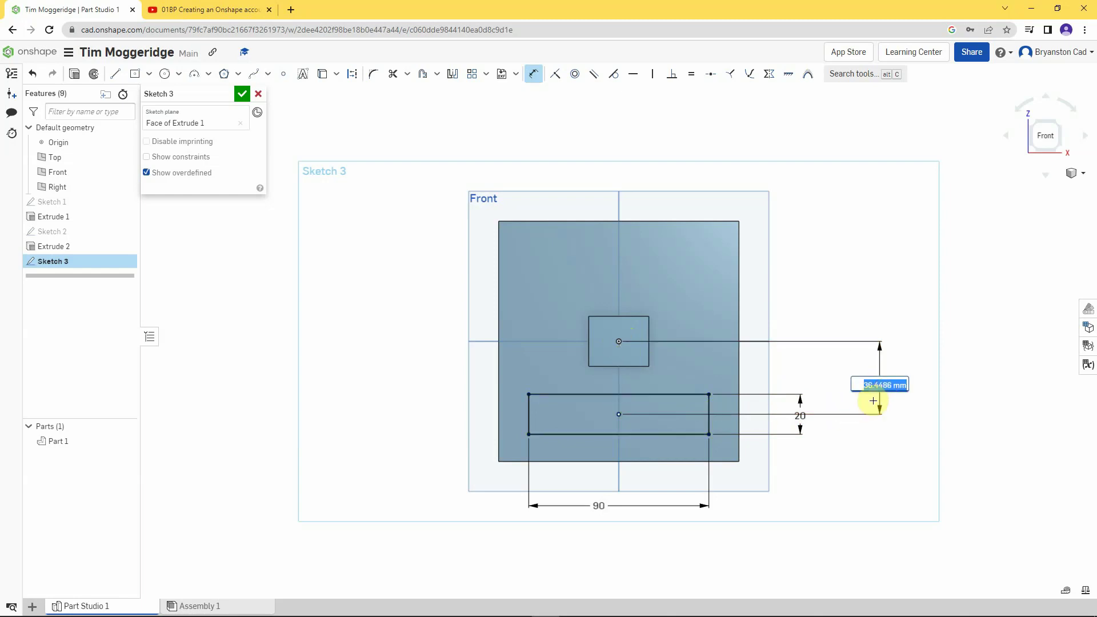
type("35")
key("Return")
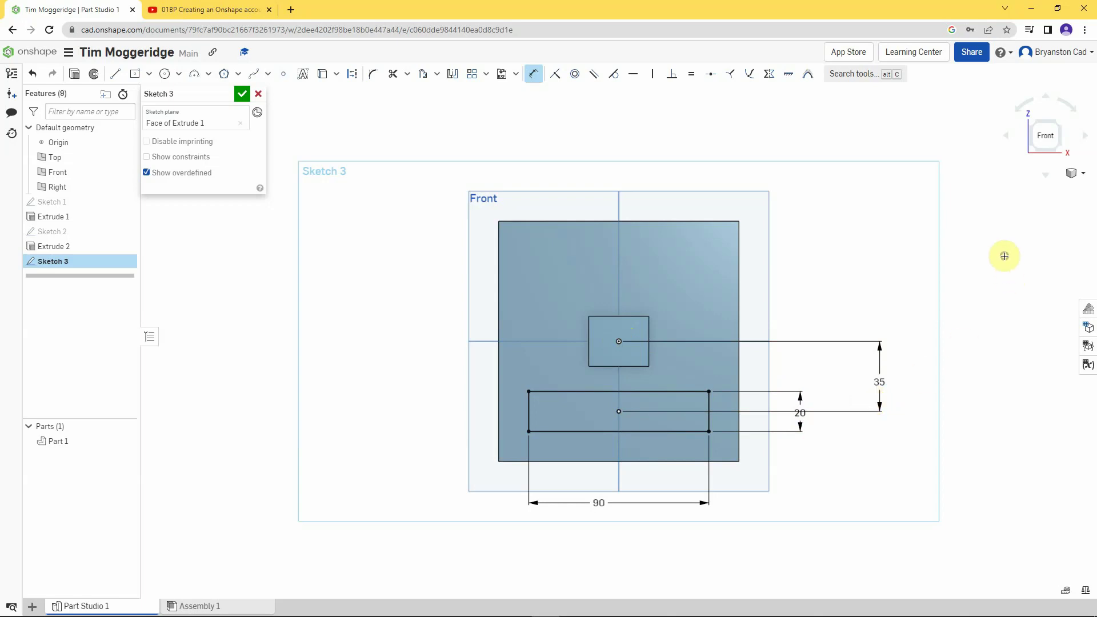
right_click_drag(1004, 256, 987, 268)
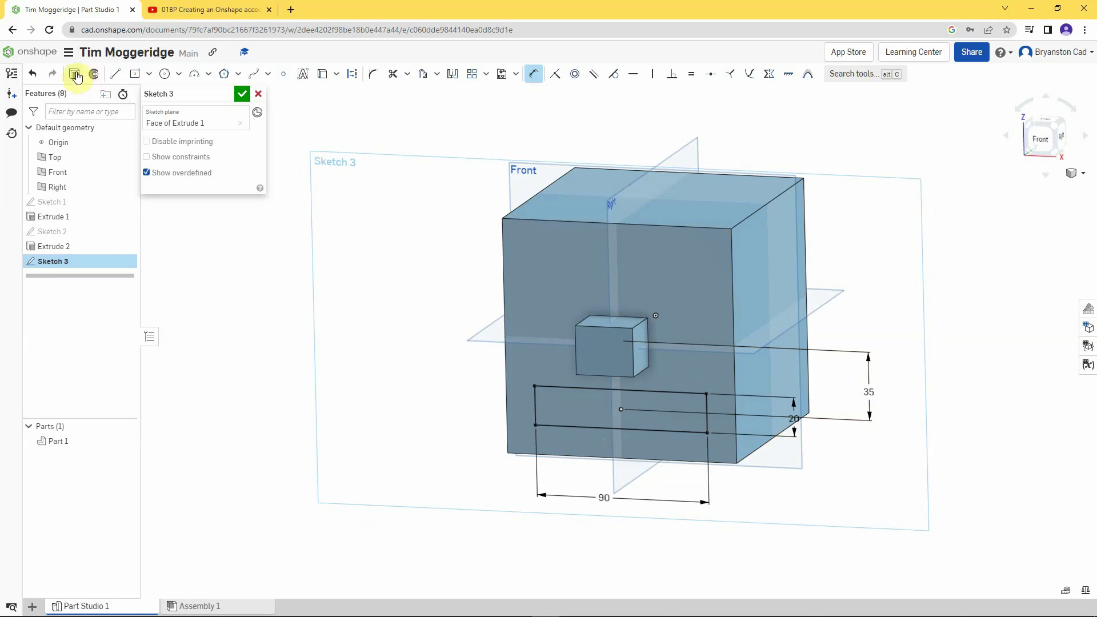
- Cut Sketch 3's rectangle 25 mm deep into the cube with a Remove extrude
left_click(76, 75)
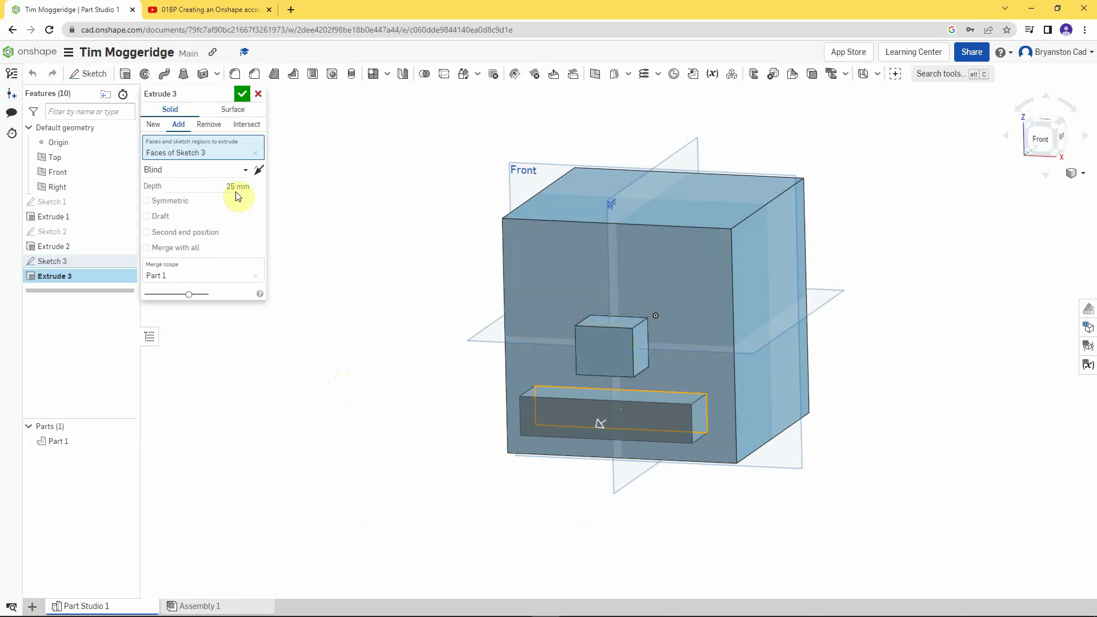
left_click(209, 125)
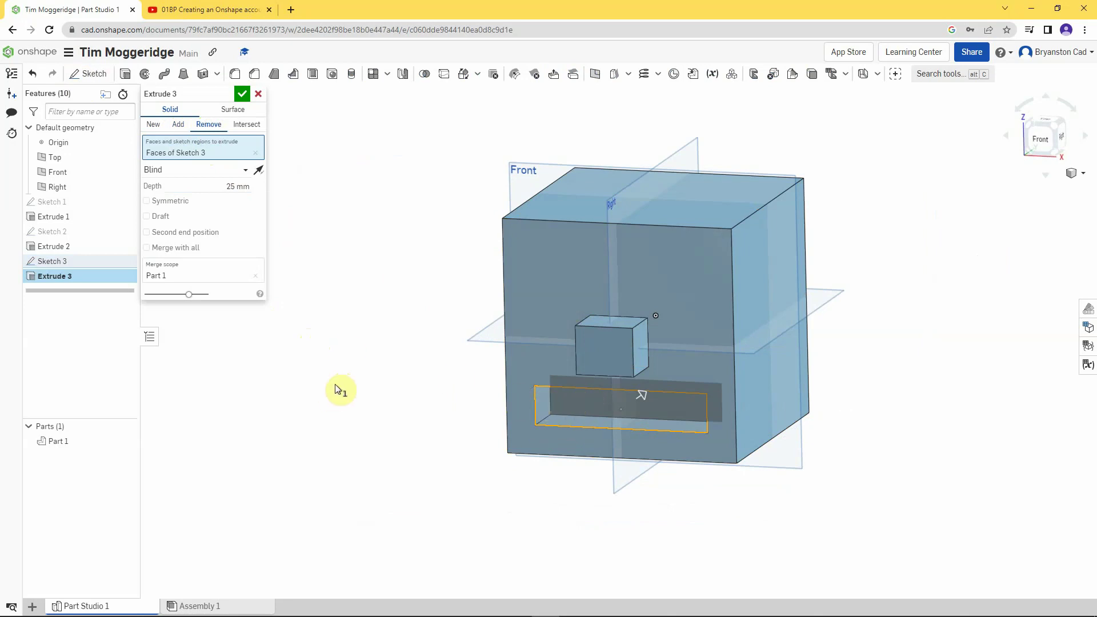
left_click(241, 94)
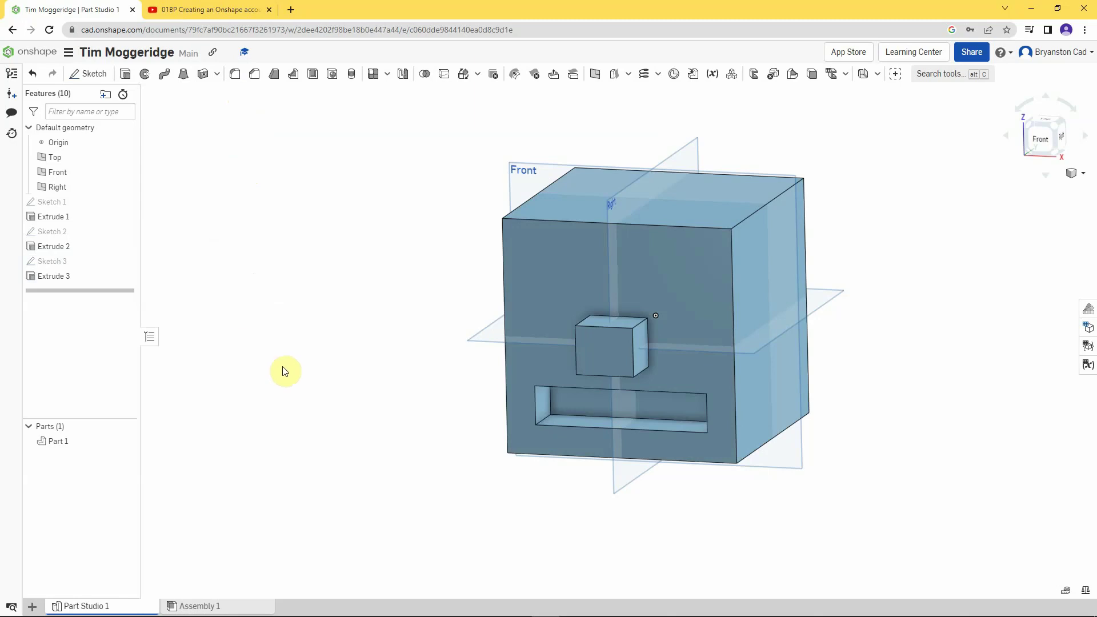
mouse_move(283, 367)
right_mouse_down()
mouse_move(277, 352)
mouse_move(326, 379)
mouse_move(327, 367)
mouse_move(310, 345)
mouse_move(292, 370)
mouse_move(254, 362)
mouse_move(292, 360)
mouse_move(301, 375)
mouse_move(282, 355)
right_mouse_up()
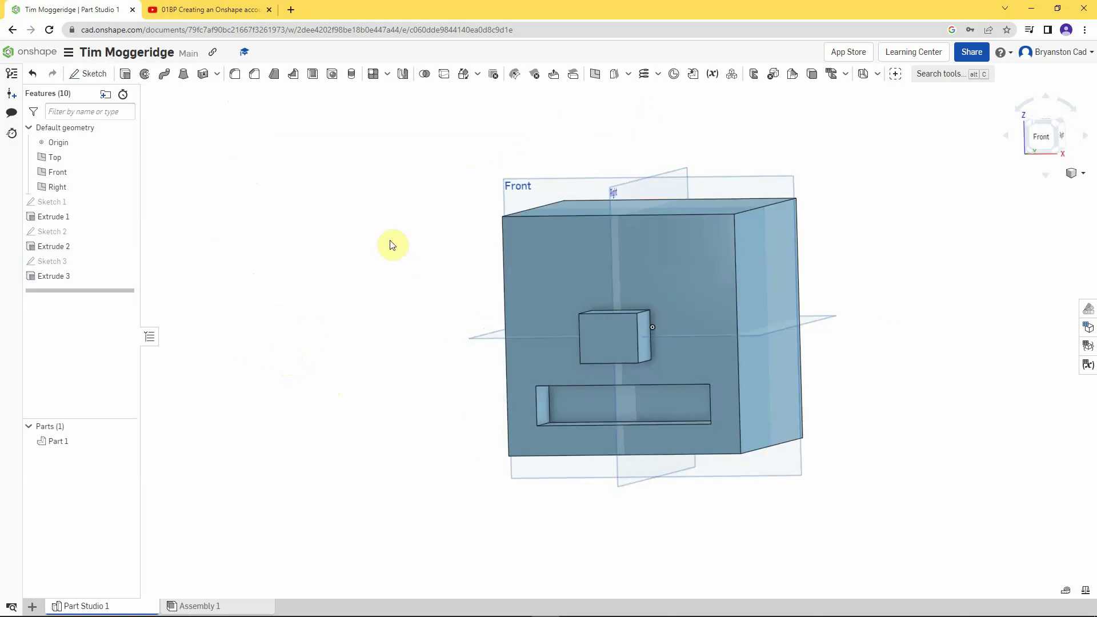
- Start Sketch 4 on the front face and draw two side-by-side eye circles, roughly Ø22.39, near the top-left
right_click(535, 246)
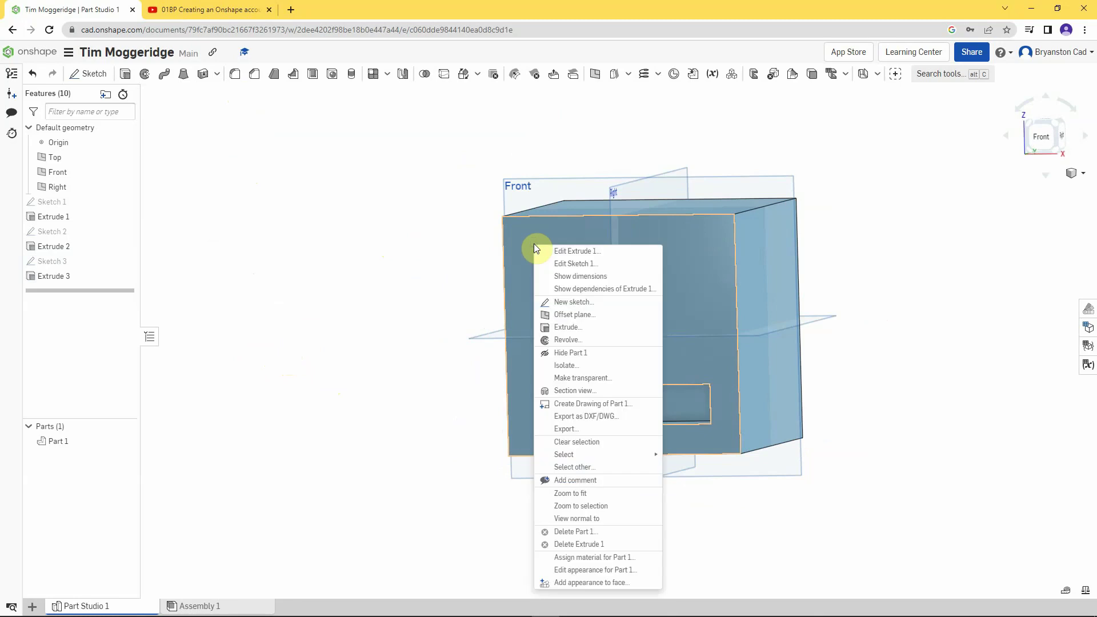
left_click(573, 302)
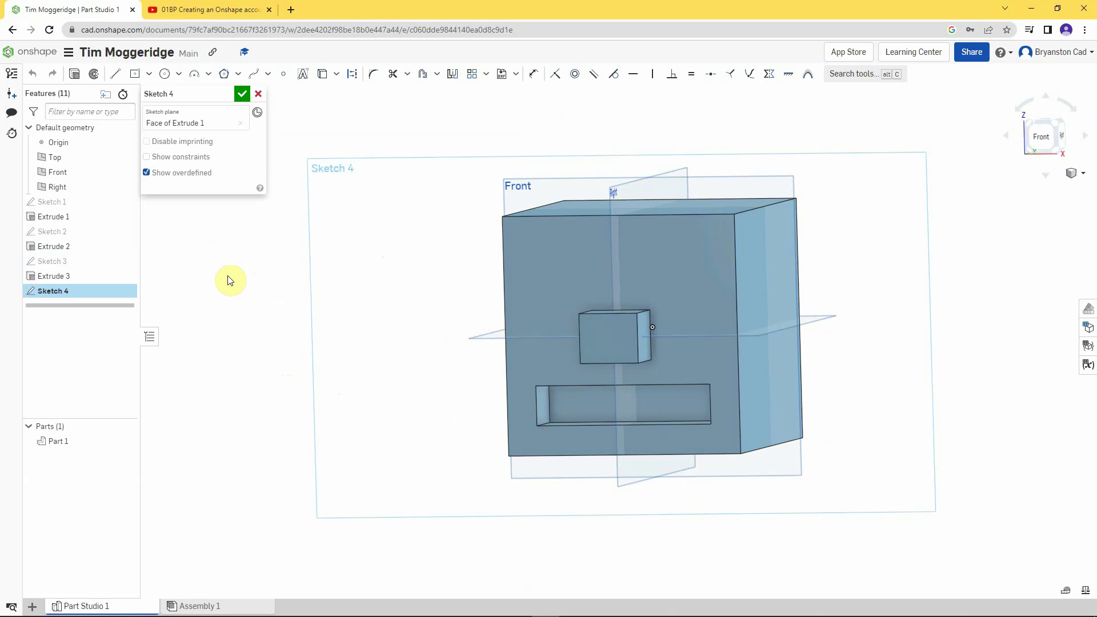
key("n")
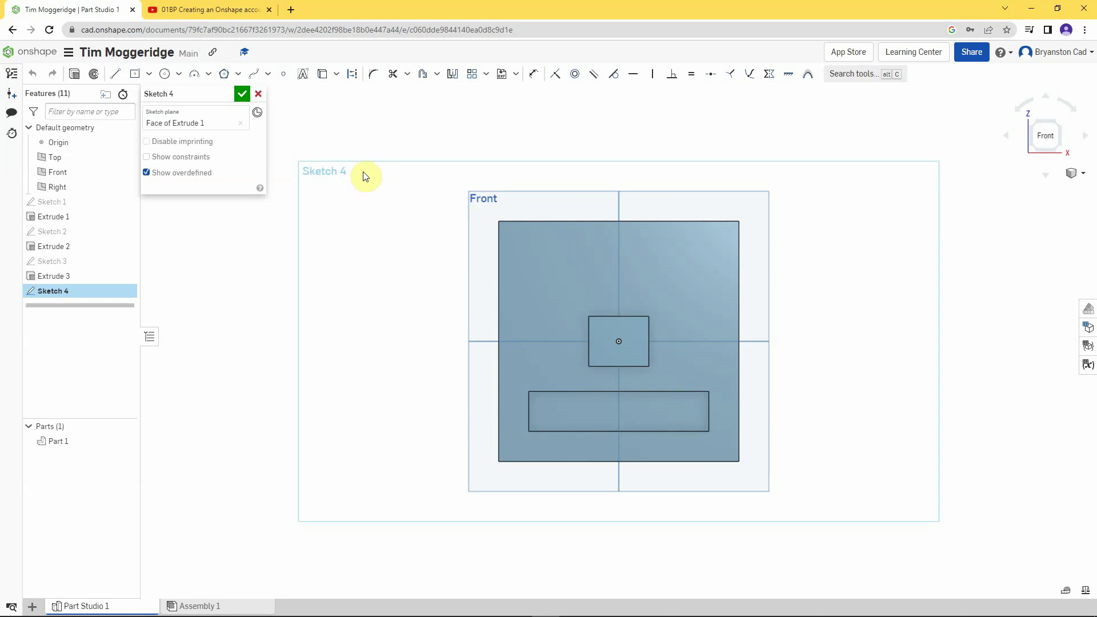
left_click(165, 76)
left_click(532, 256)
left_click(539, 275)
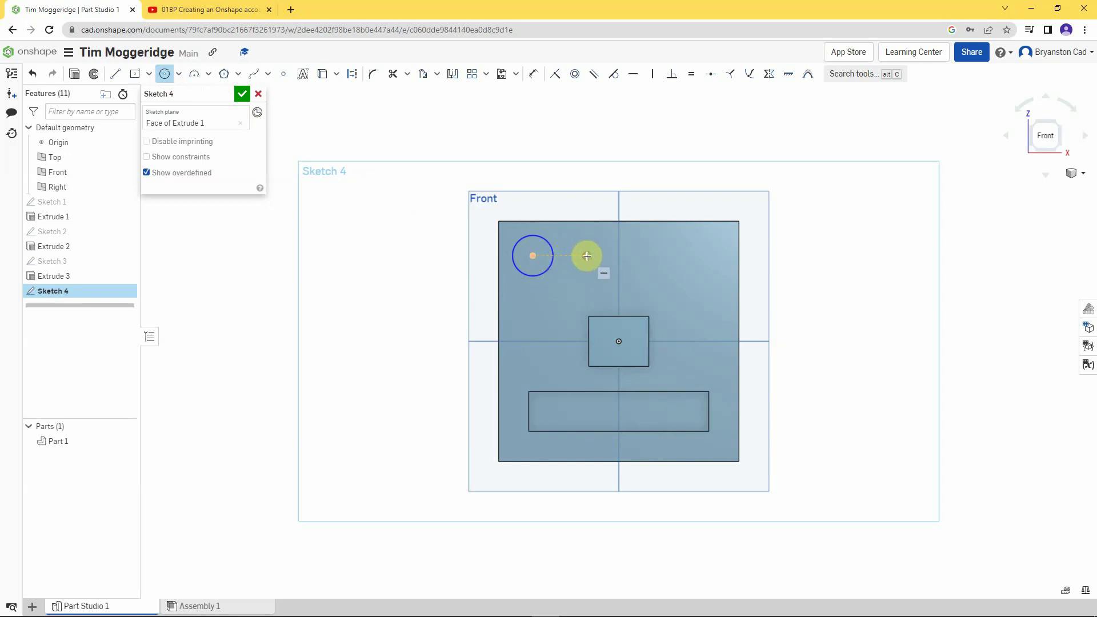
left_click(587, 256)
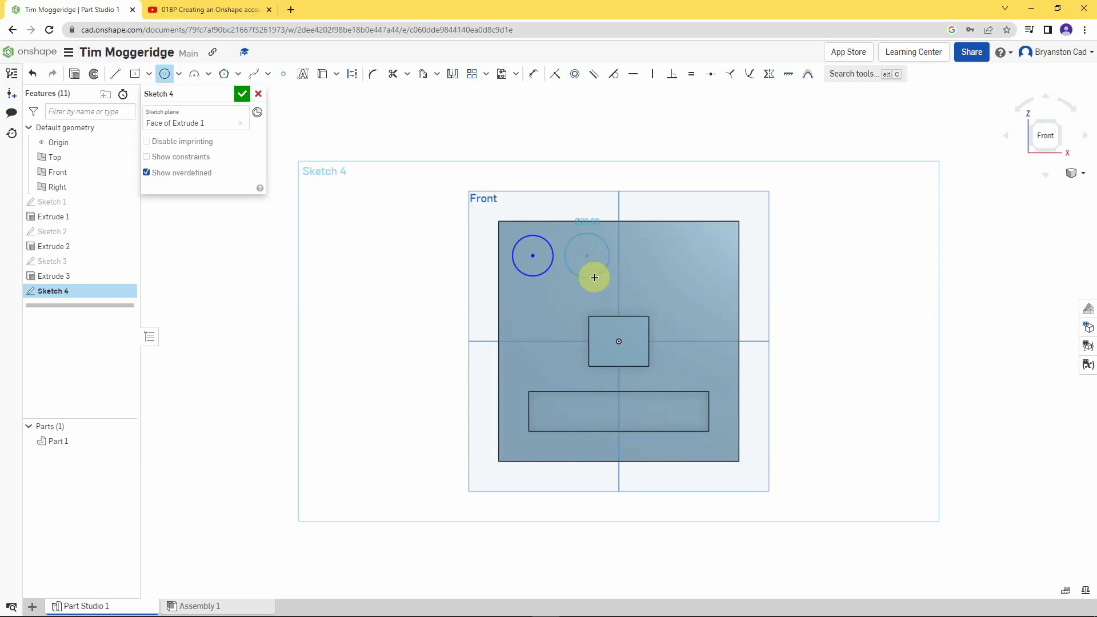
left_click(594, 277)
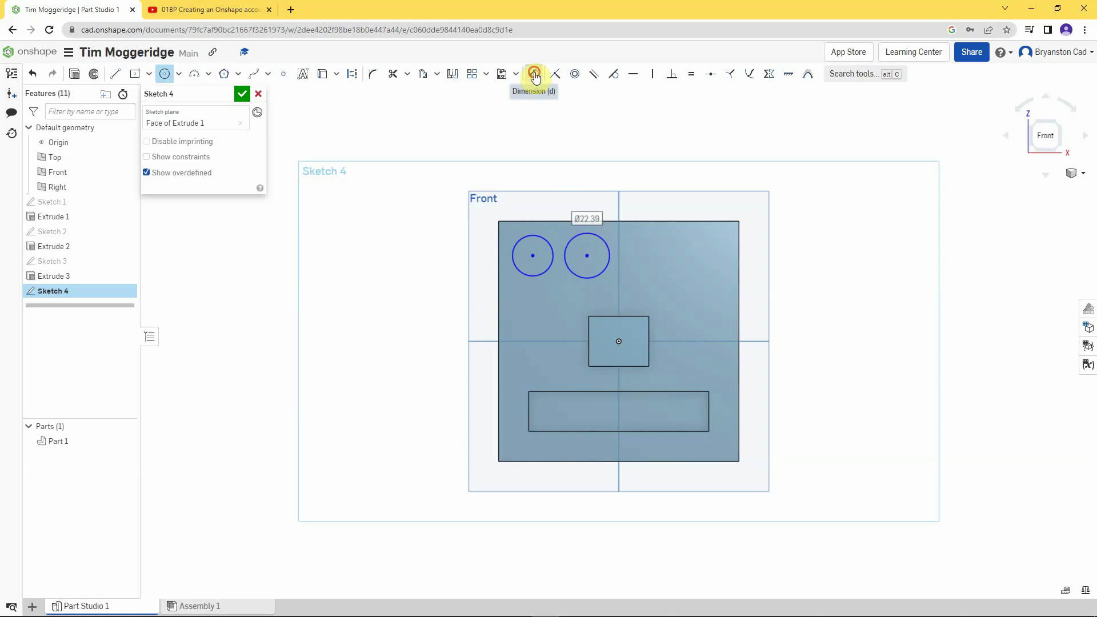
- Give the left eye circle a 20 diameter and place it 20 below the cube's top edge
left_click(535, 76)
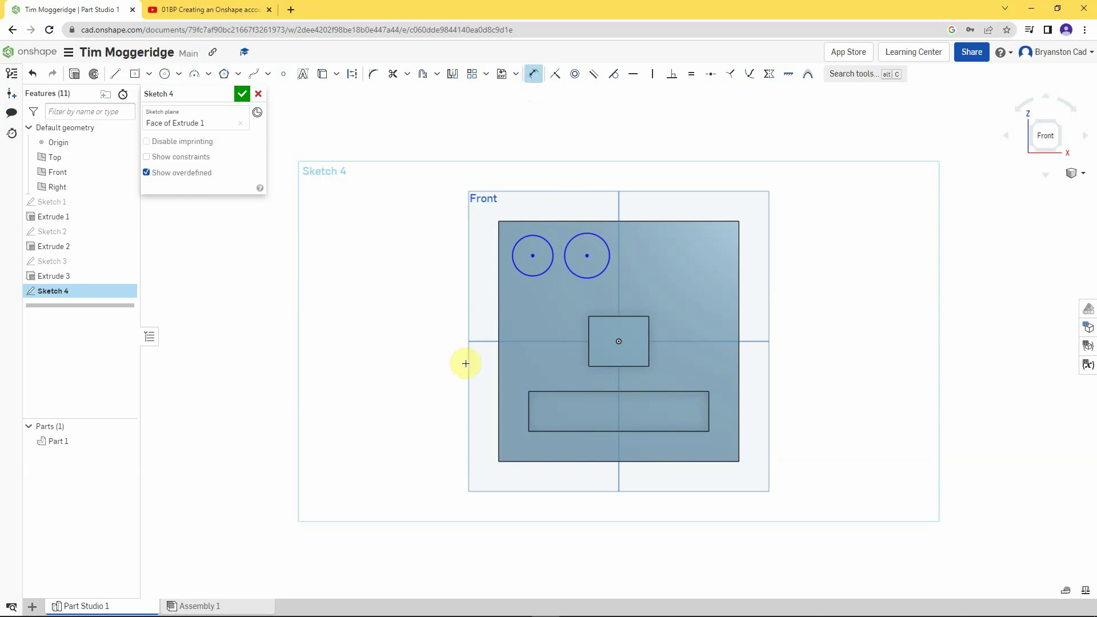
left_click(523, 274)
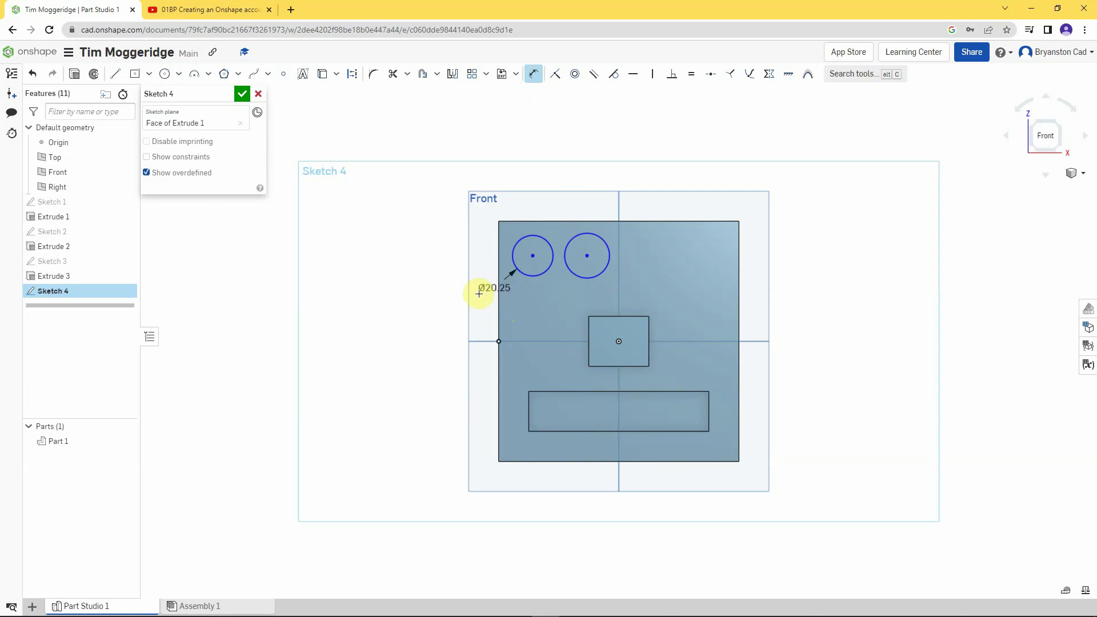
left_click(392, 312)
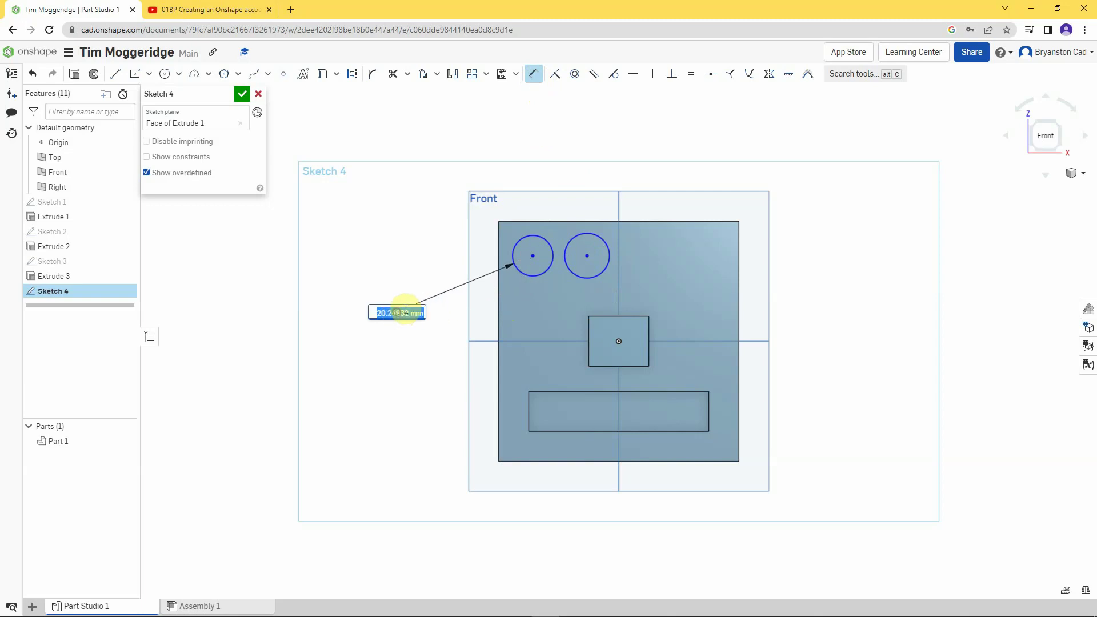
type("2")
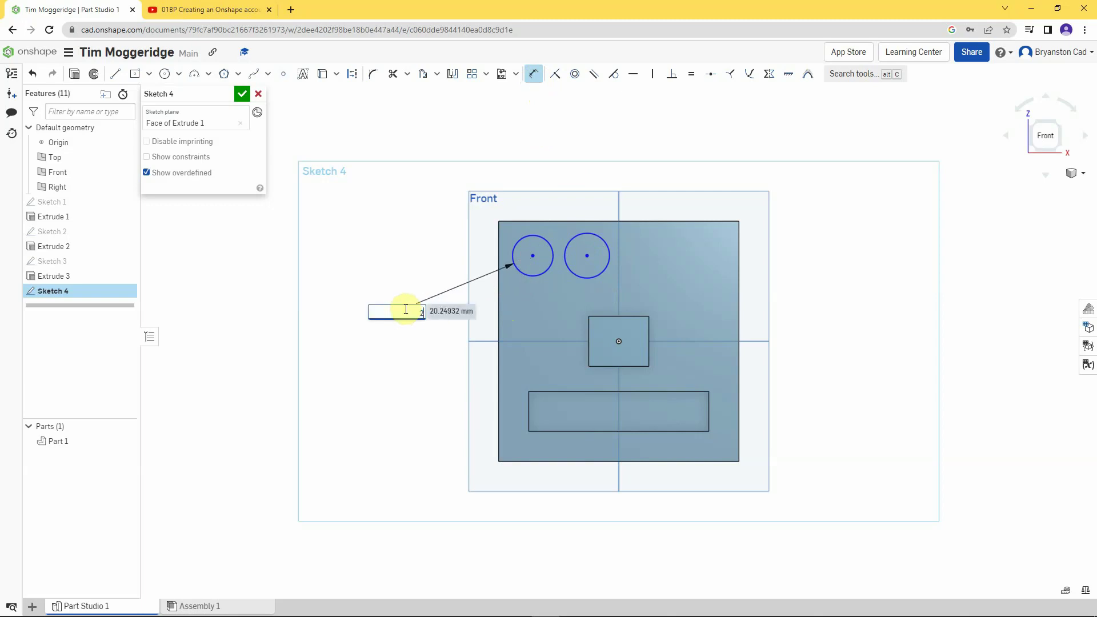
type("0")
key("Return")
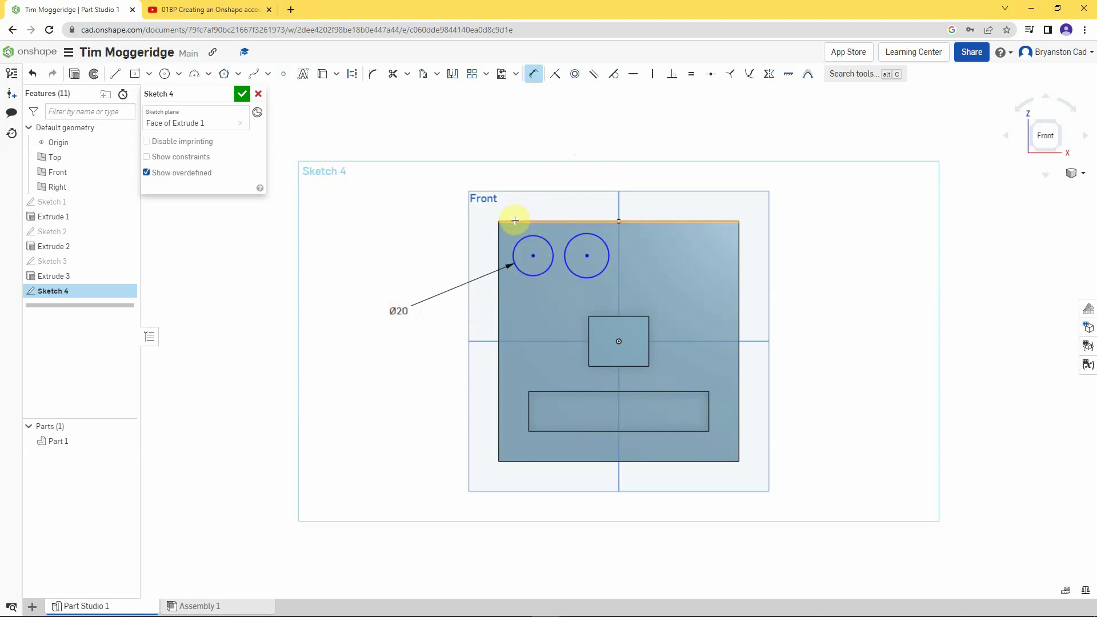
left_click(534, 254)
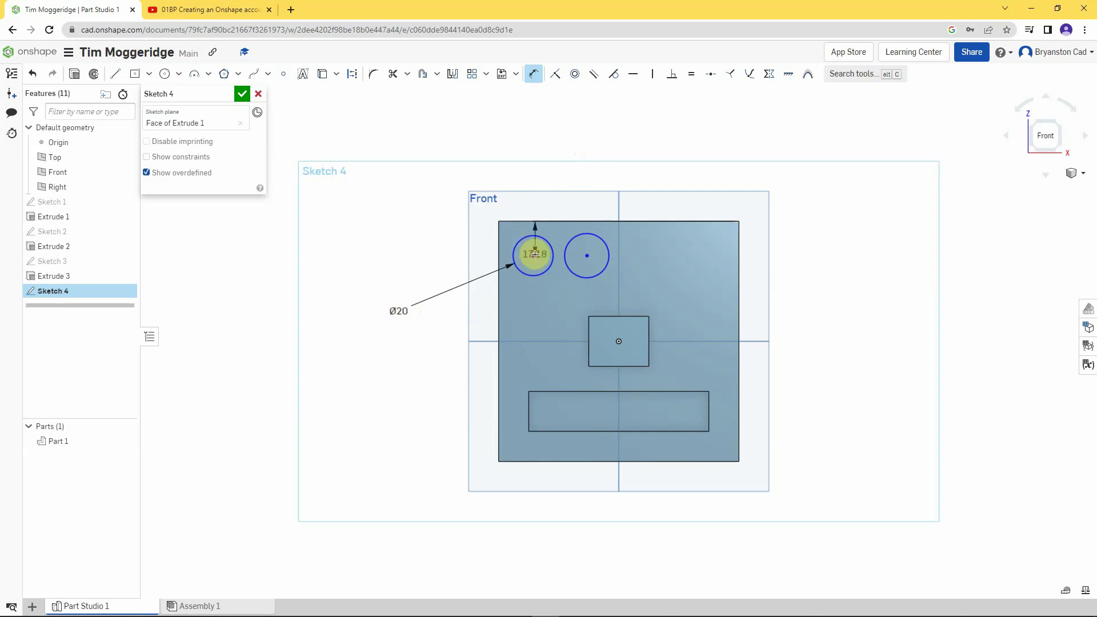
left_click(427, 241)
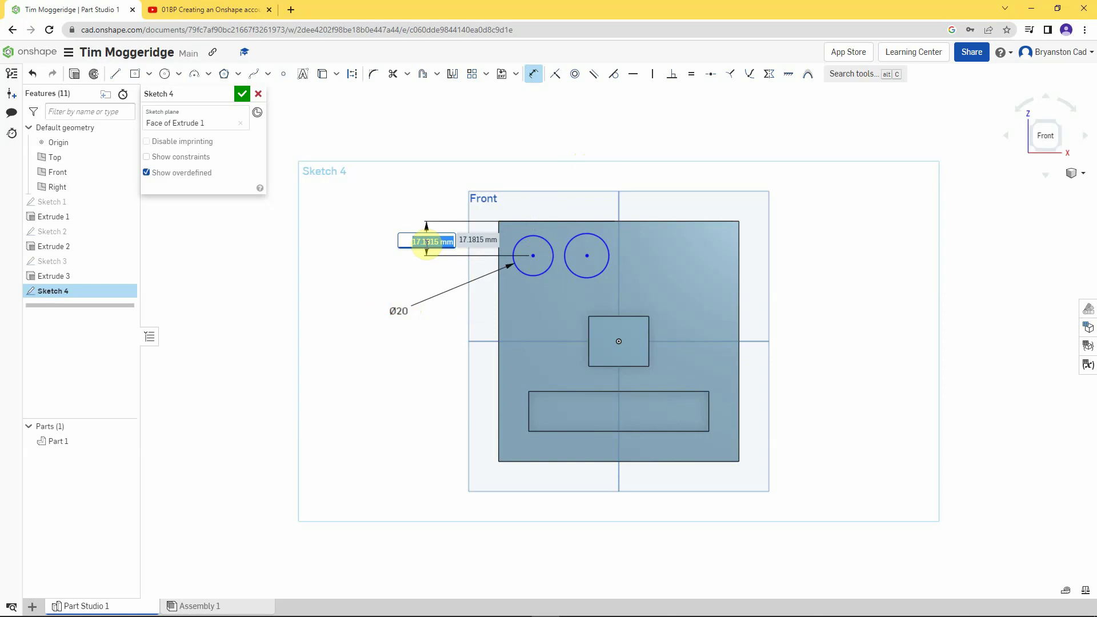
type("20")
key("Return")
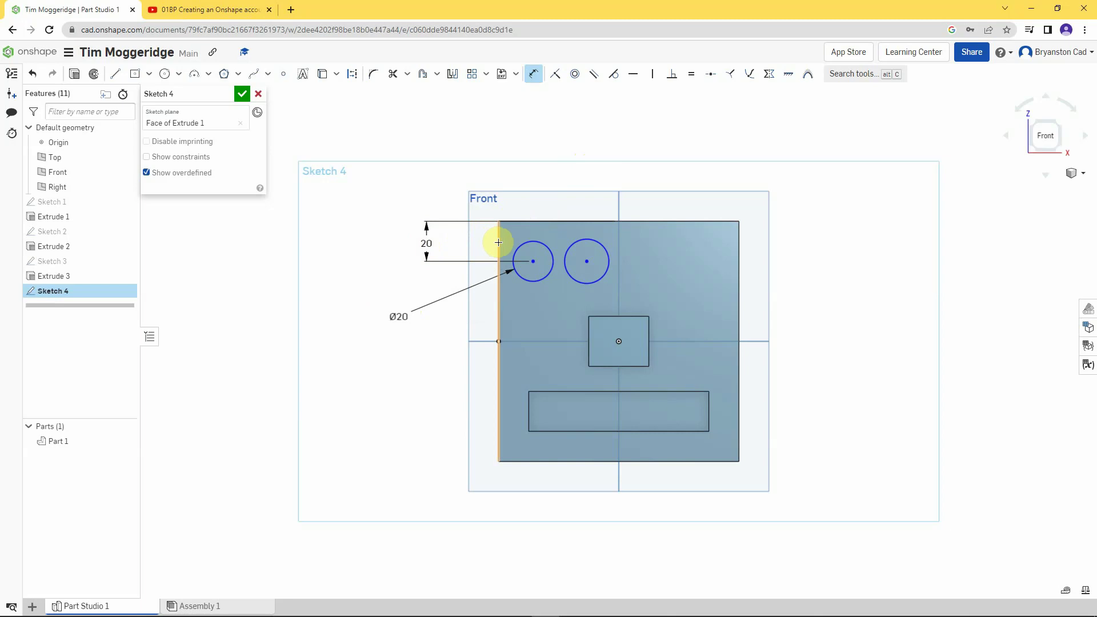
- Set the left circle's centre 20 from the left edge and the two circle centres 20 apart
left_click(533, 262)
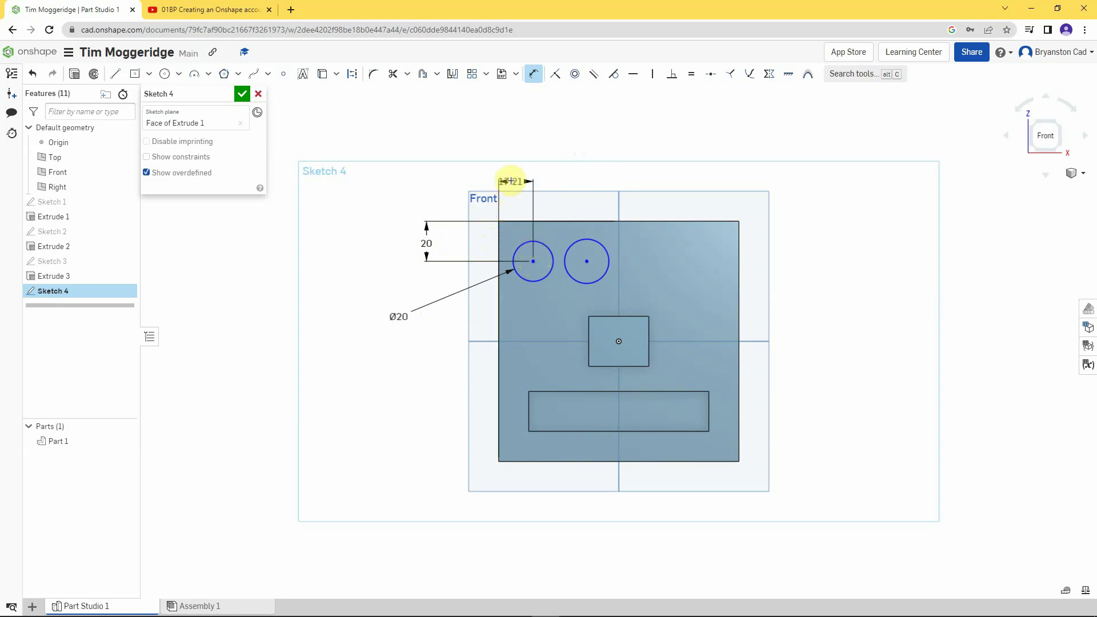
left_click(513, 176)
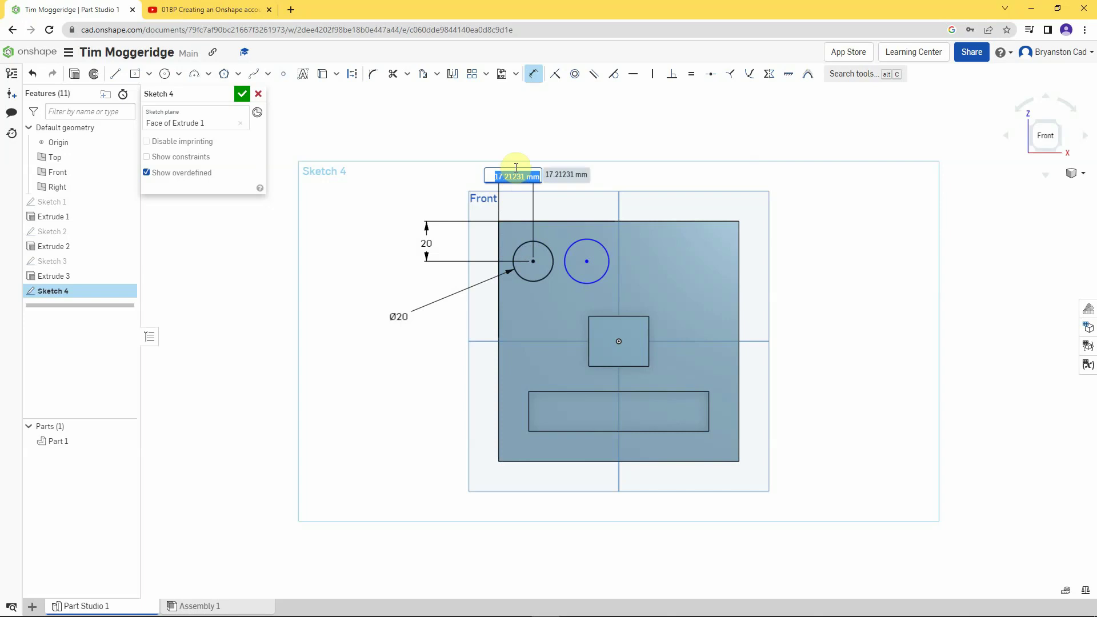
type("20")
key("Return")
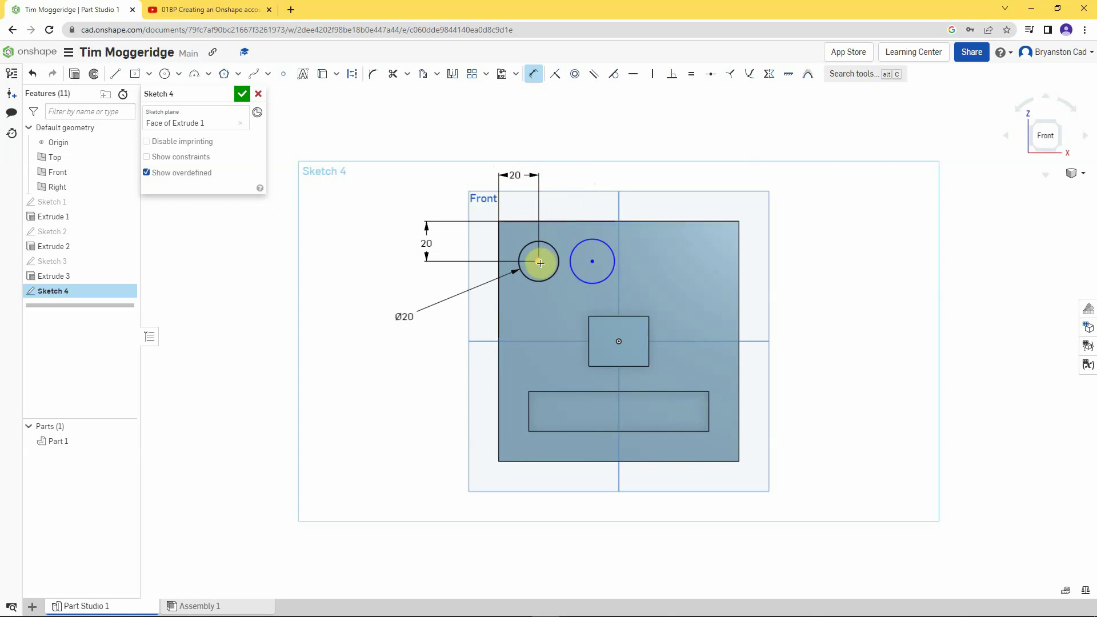
left_click(592, 261)
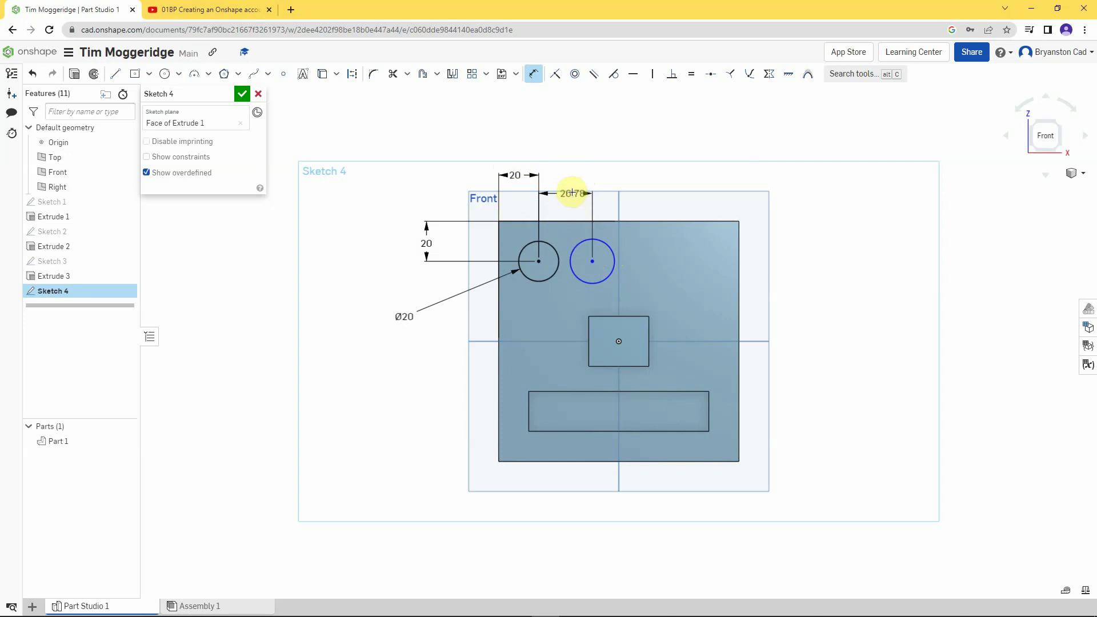
left_click(565, 172)
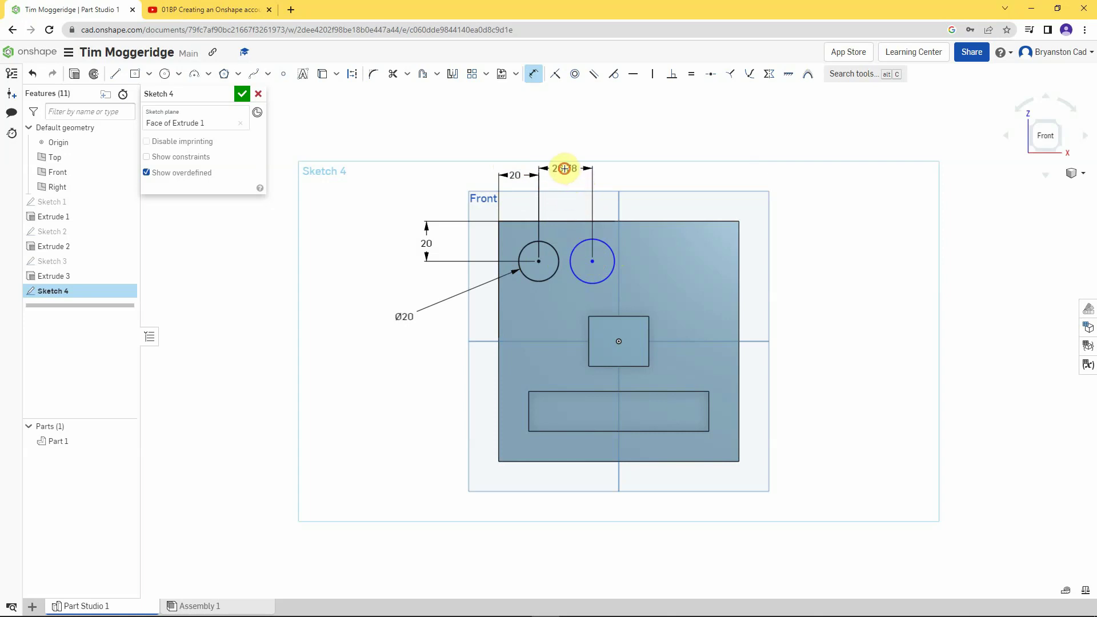
left_click(564, 169)
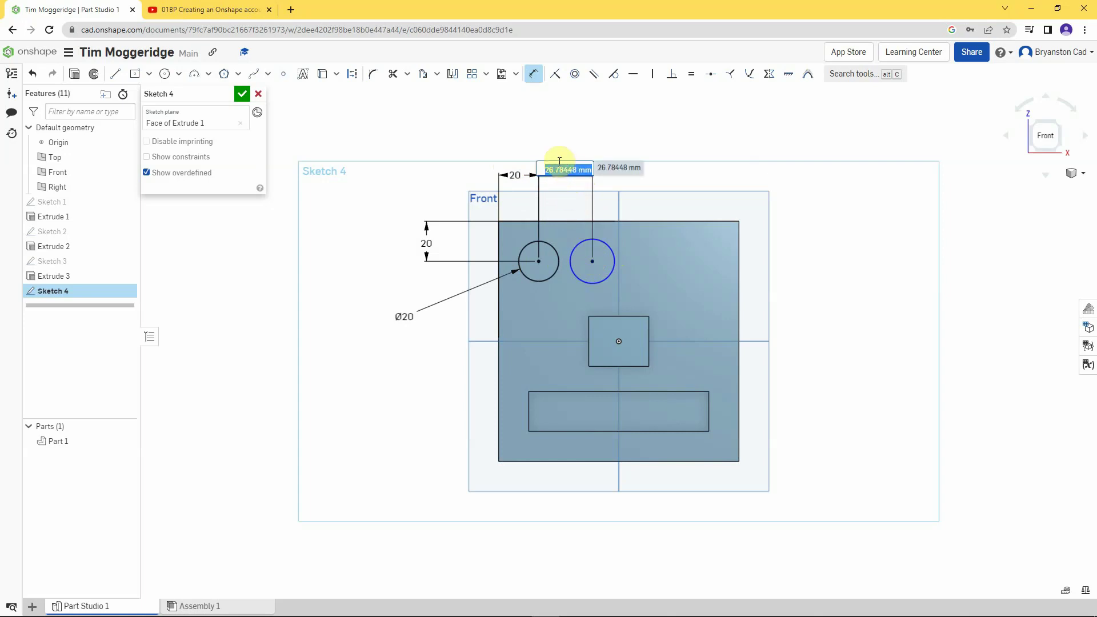
type("20")
key("Return")
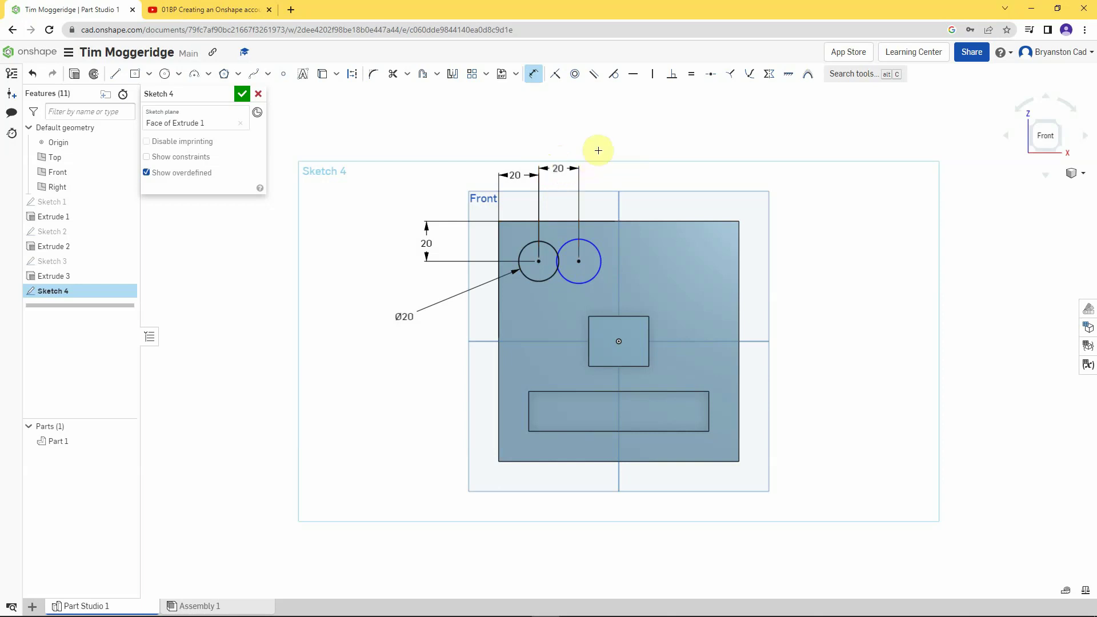
left_click(590, 239)
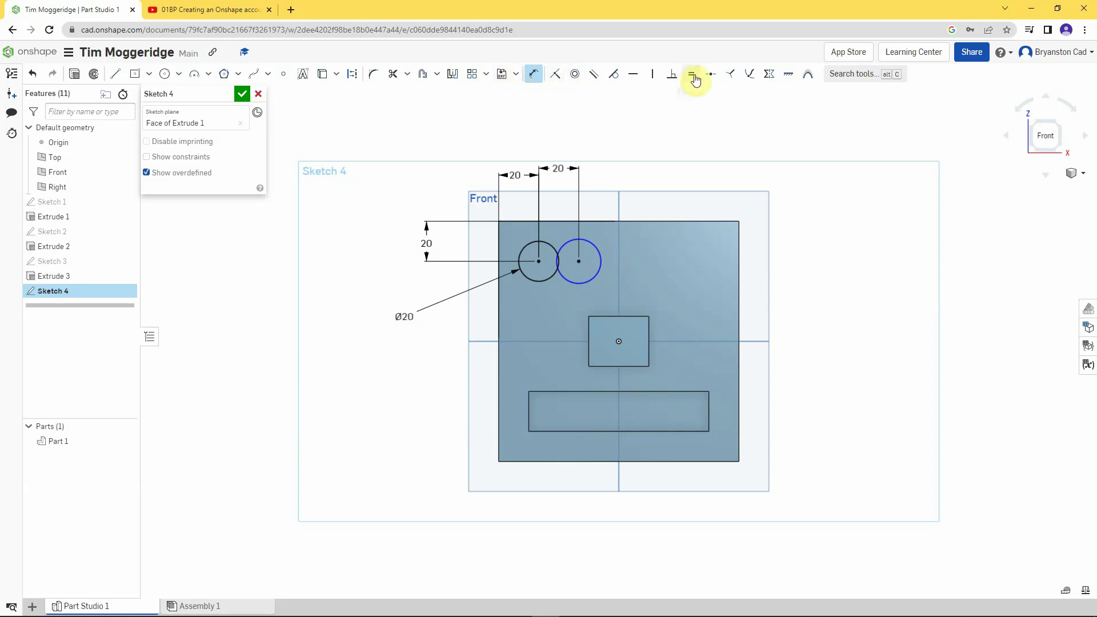
- Constrain the right eye circle equal to the left so both are Ø20
left_click(692, 75)
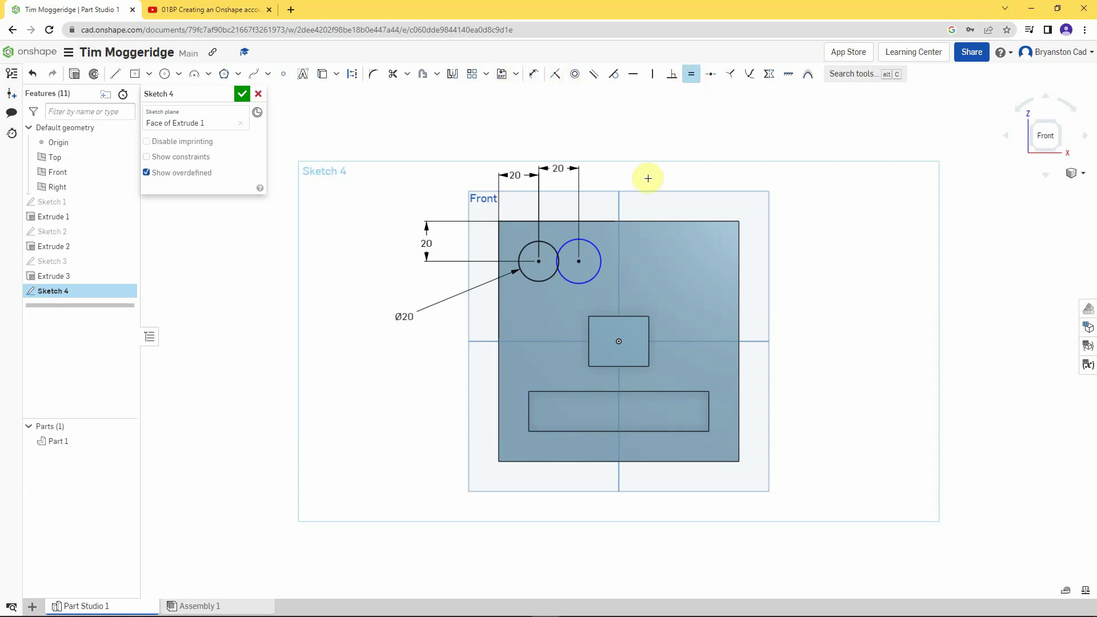
left_click(549, 242)
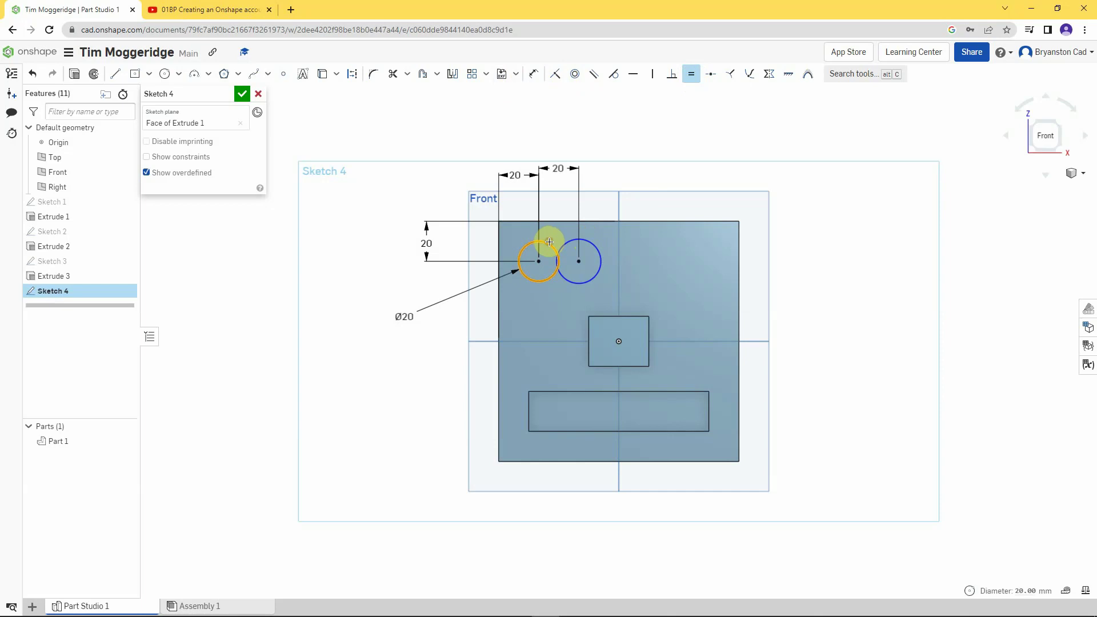
left_click(567, 243)
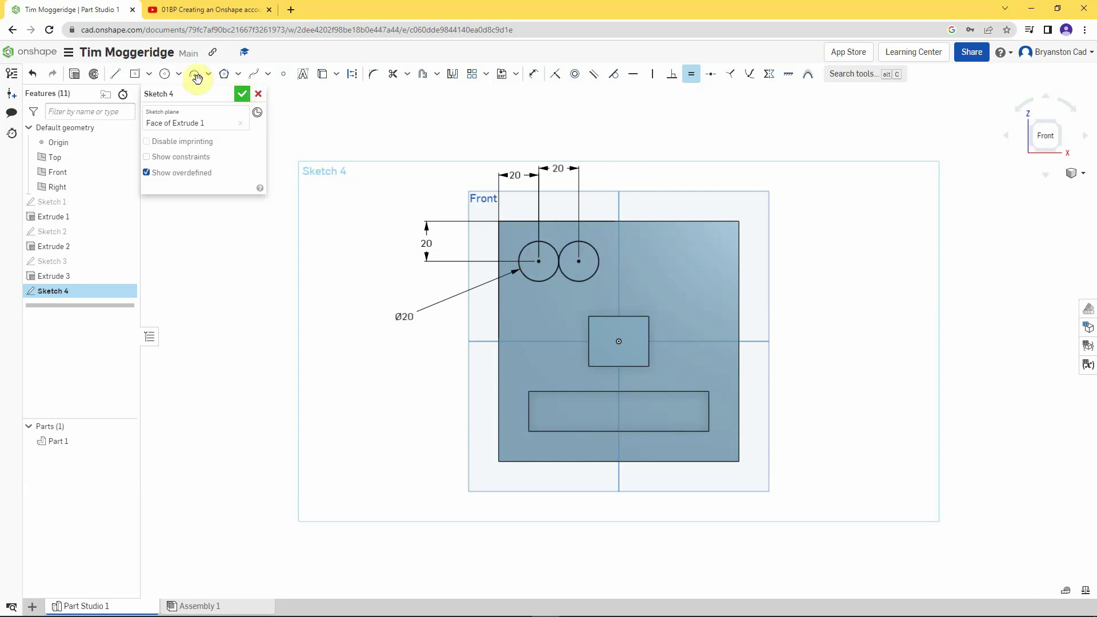
- Draw horizontal lines joining the top points and the bottom points of the two eye circles
left_click(116, 75)
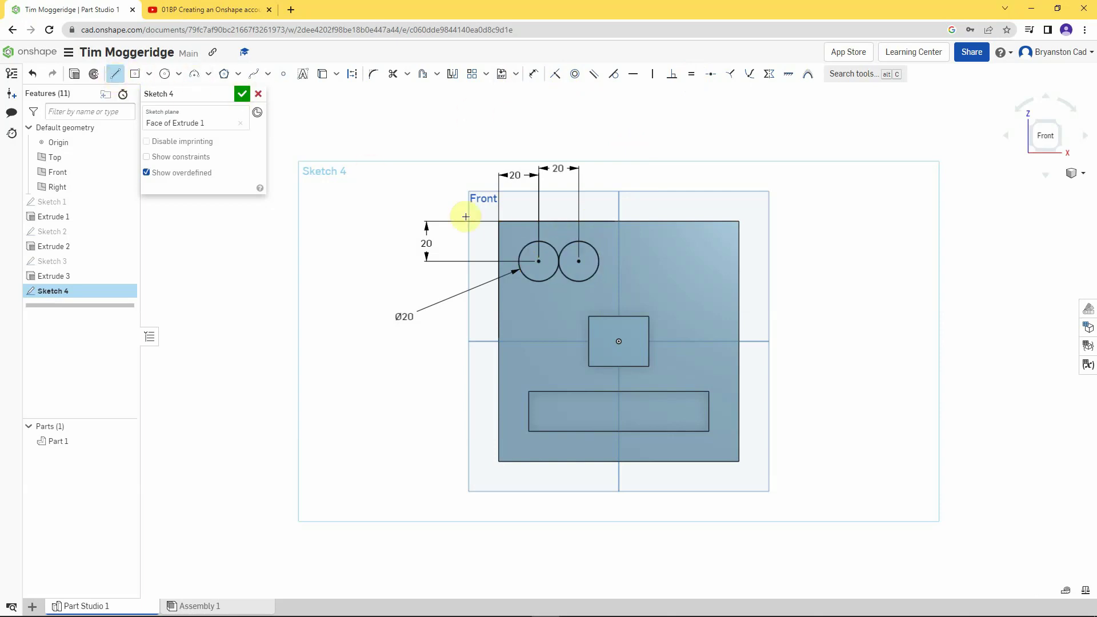
left_click(539, 262)
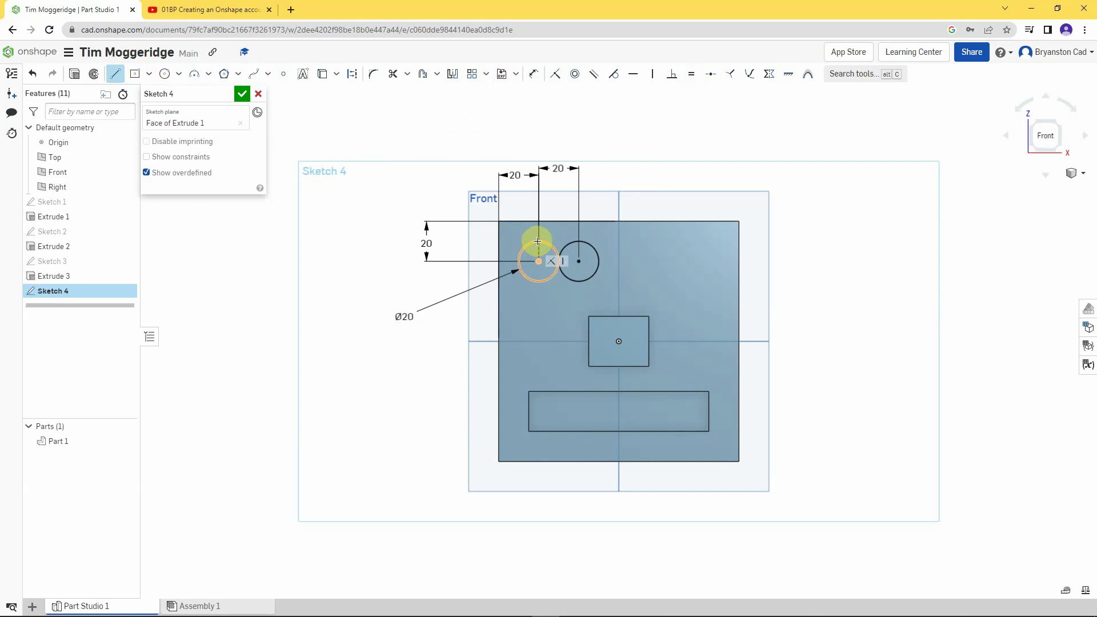
scroll(537, 241, "up", 10)
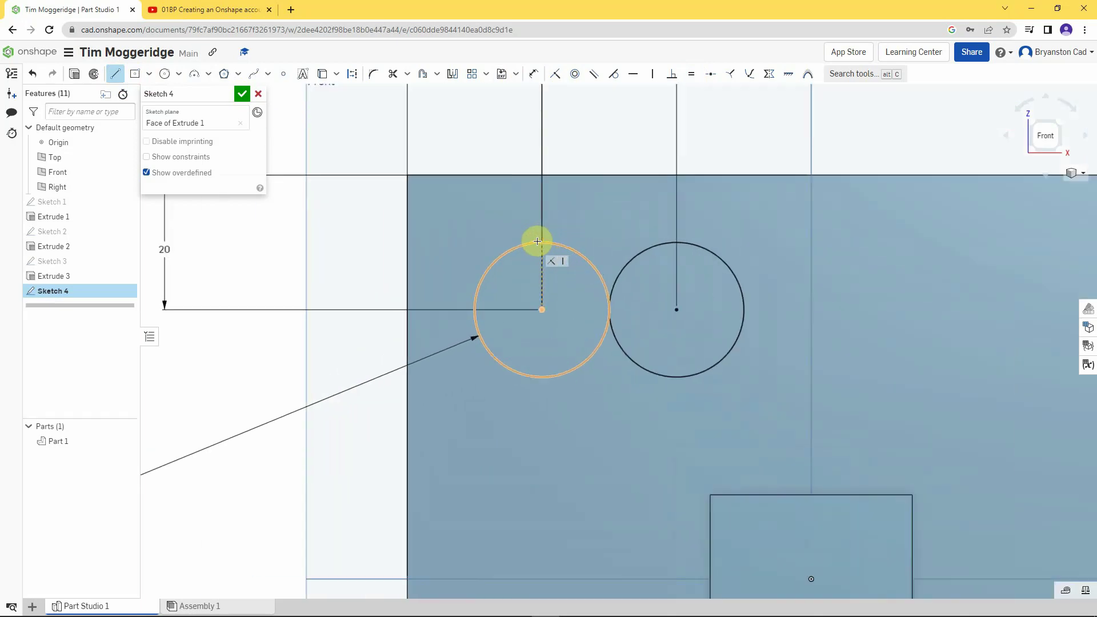
scroll(537, 240, "down", 3)
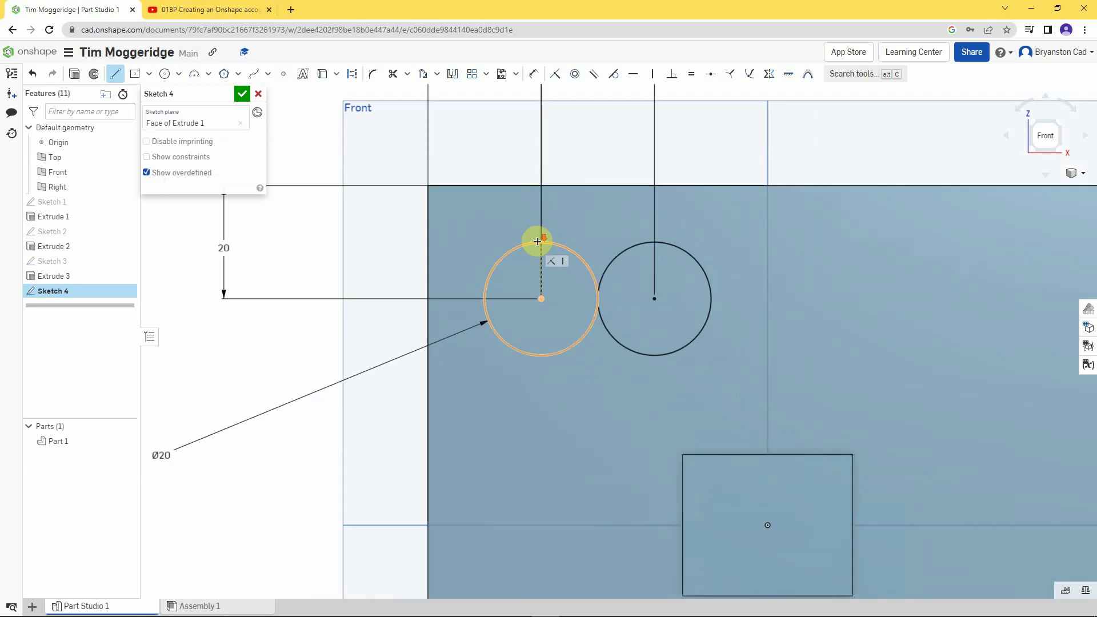
scroll(537, 240, "up", 4)
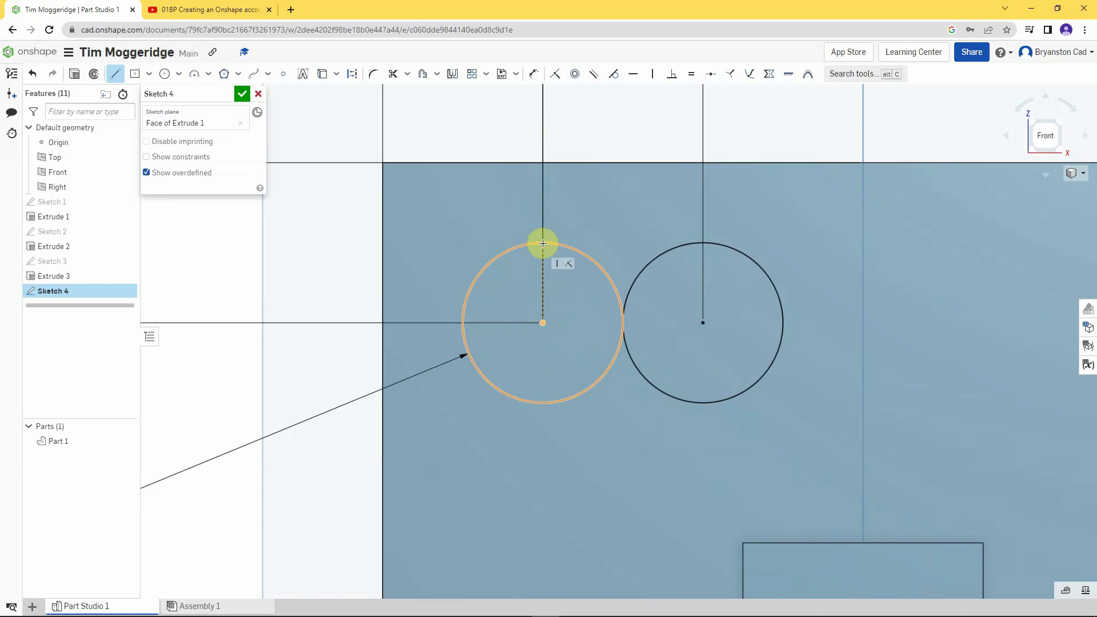
left_click(542, 243)
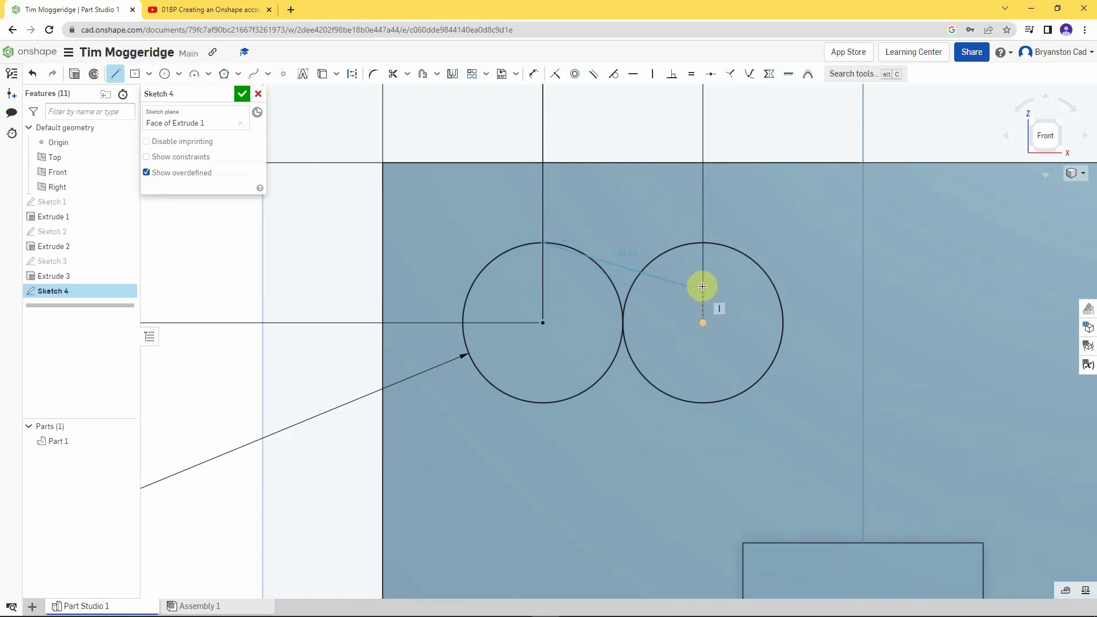
left_click(701, 243)
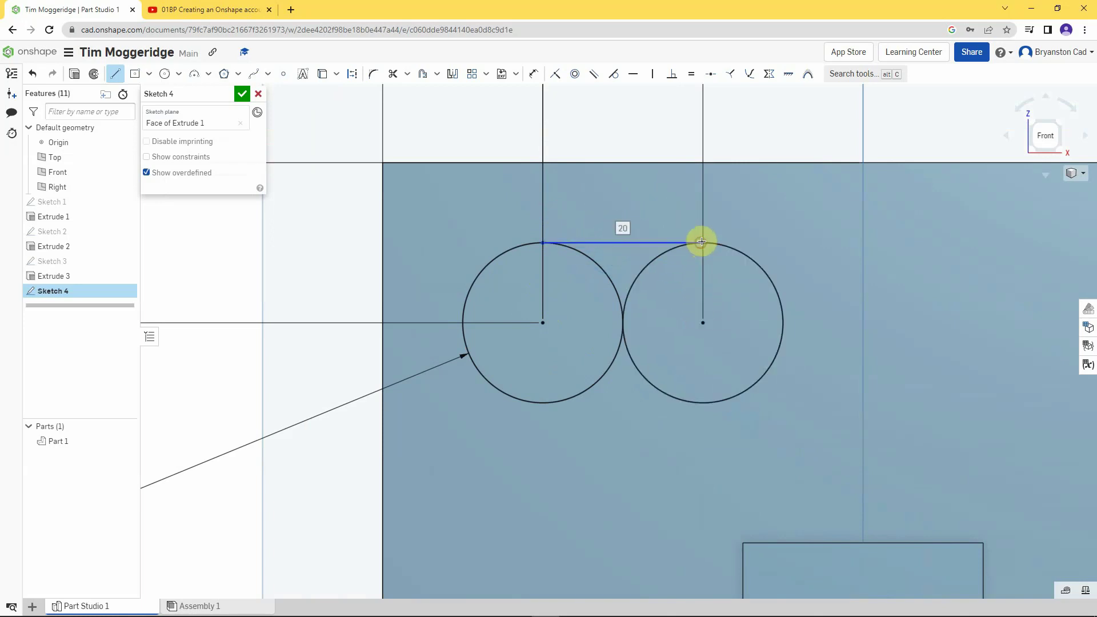
left_click(543, 243)
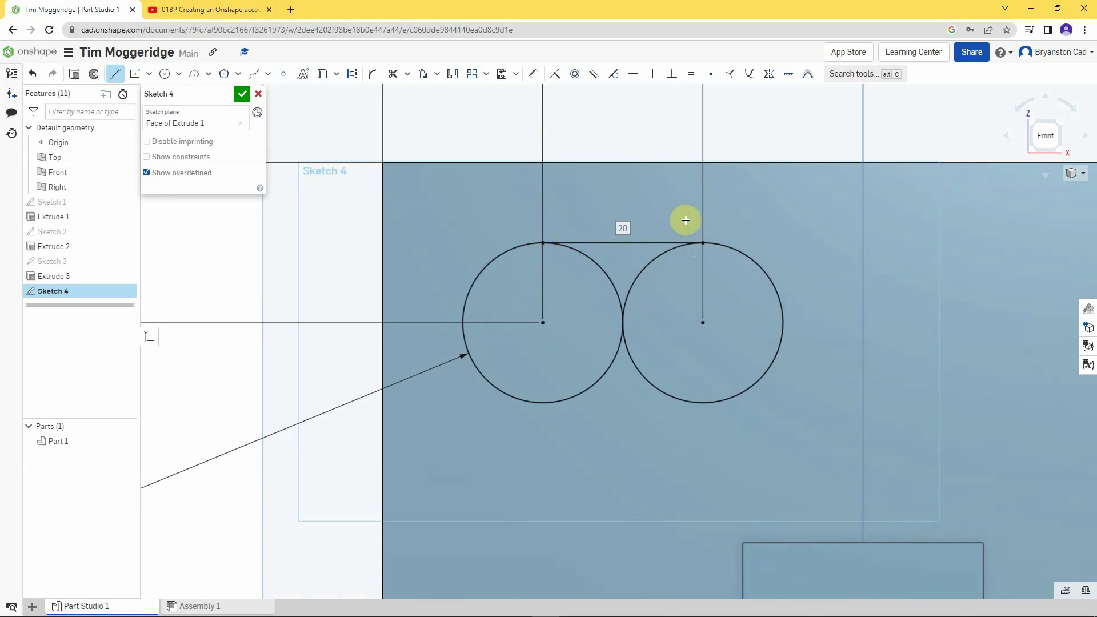
left_click(700, 243)
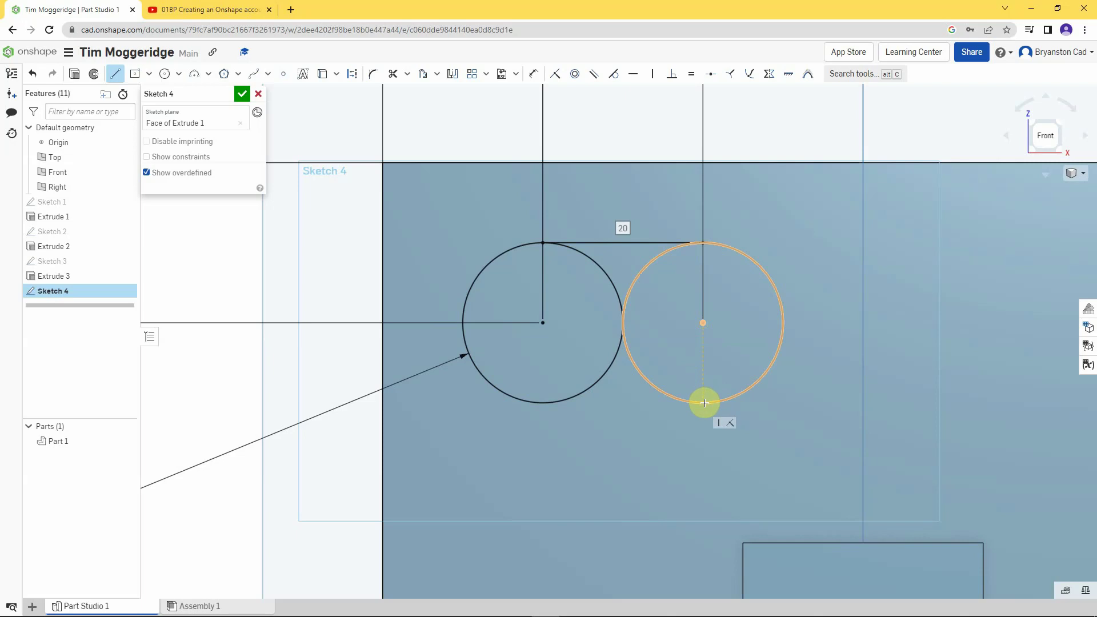
left_click(704, 404)
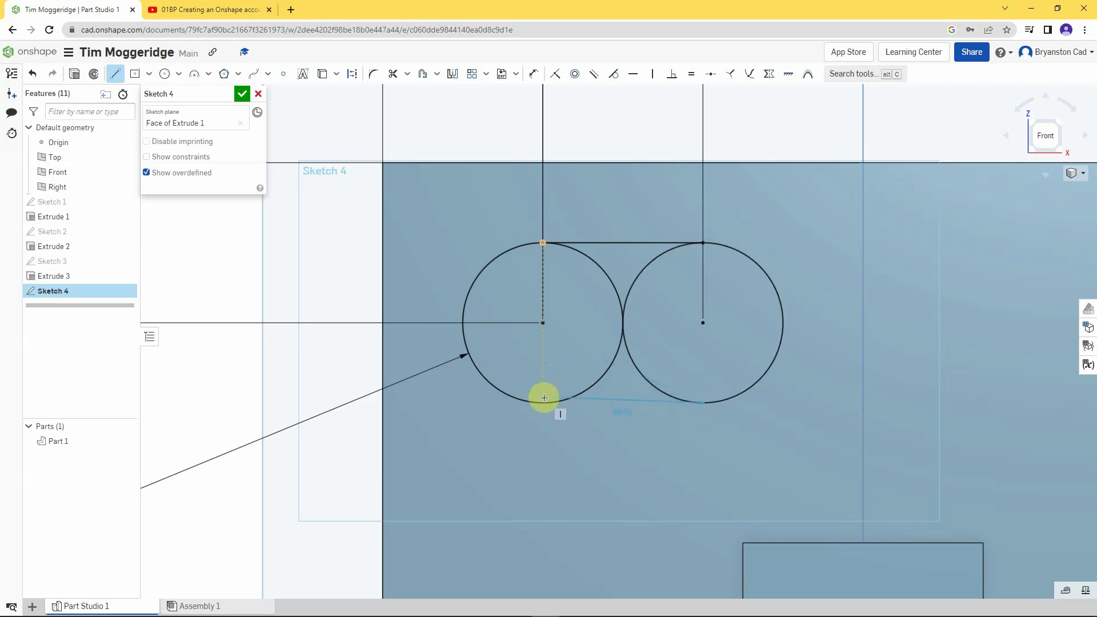
left_click(544, 401)
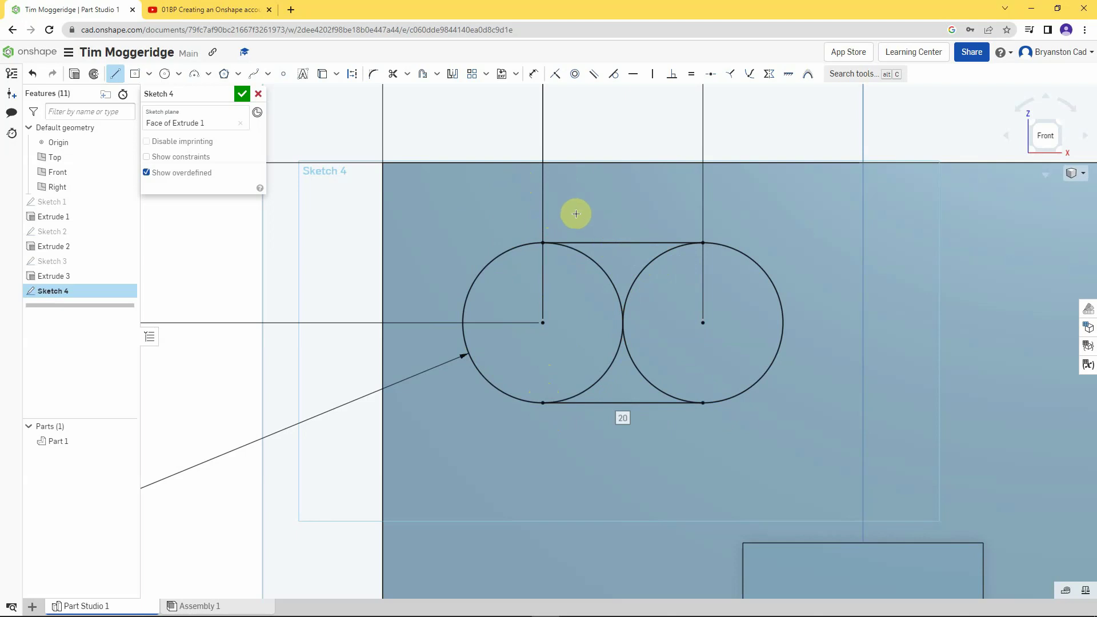
- Trim the inner arcs of both eye circles into one slot outline, then view the sketch face-on
left_click(393, 75)
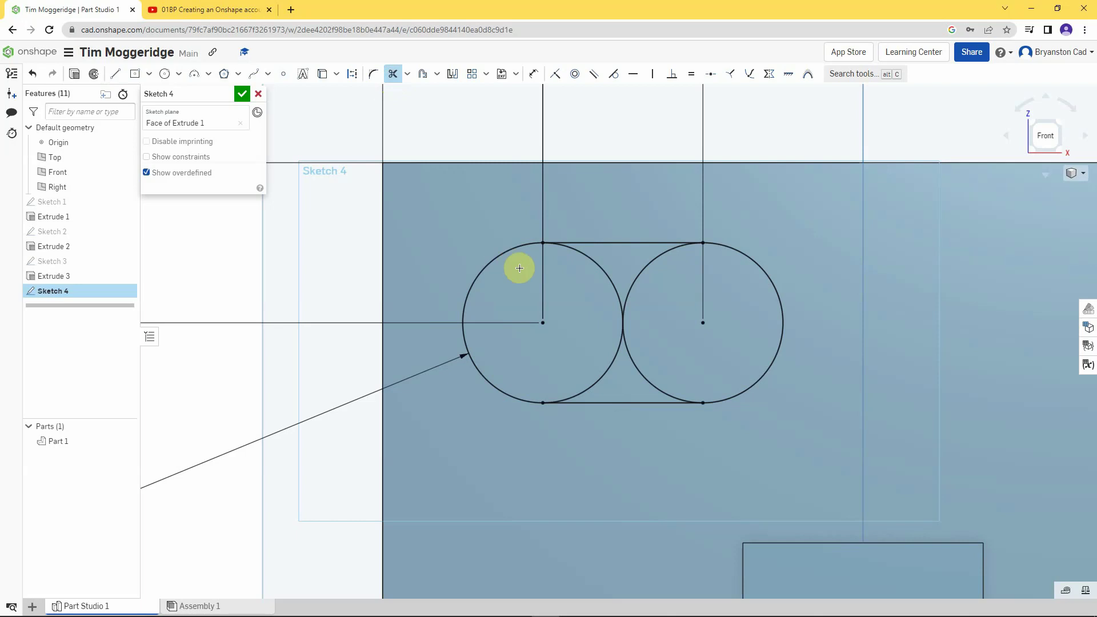
left_click(593, 264)
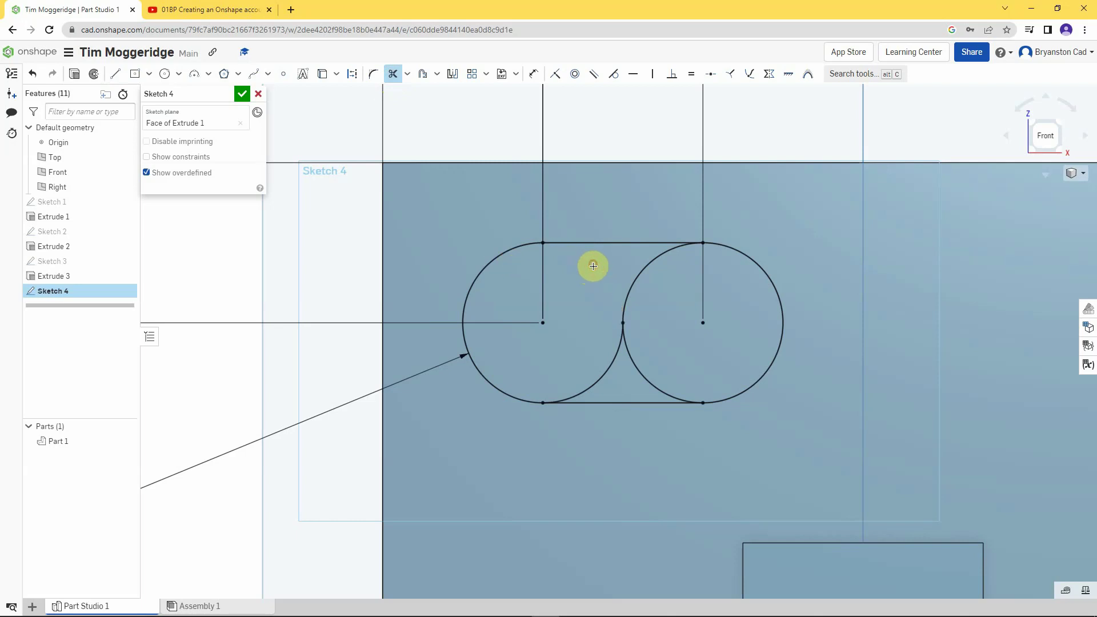
left_click(608, 367)
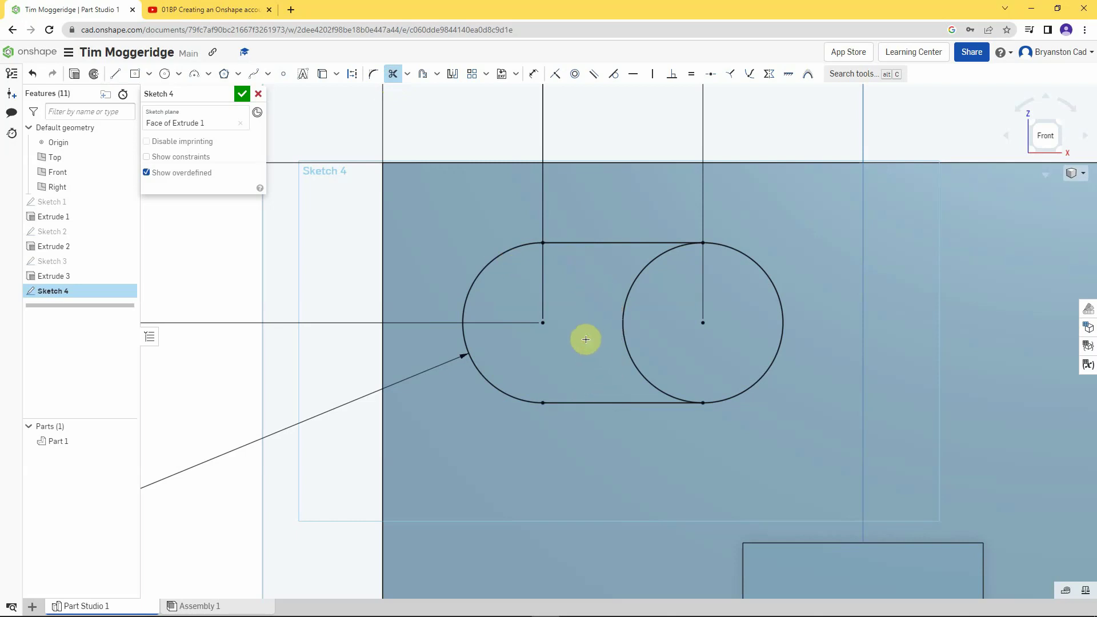
left_click(632, 279)
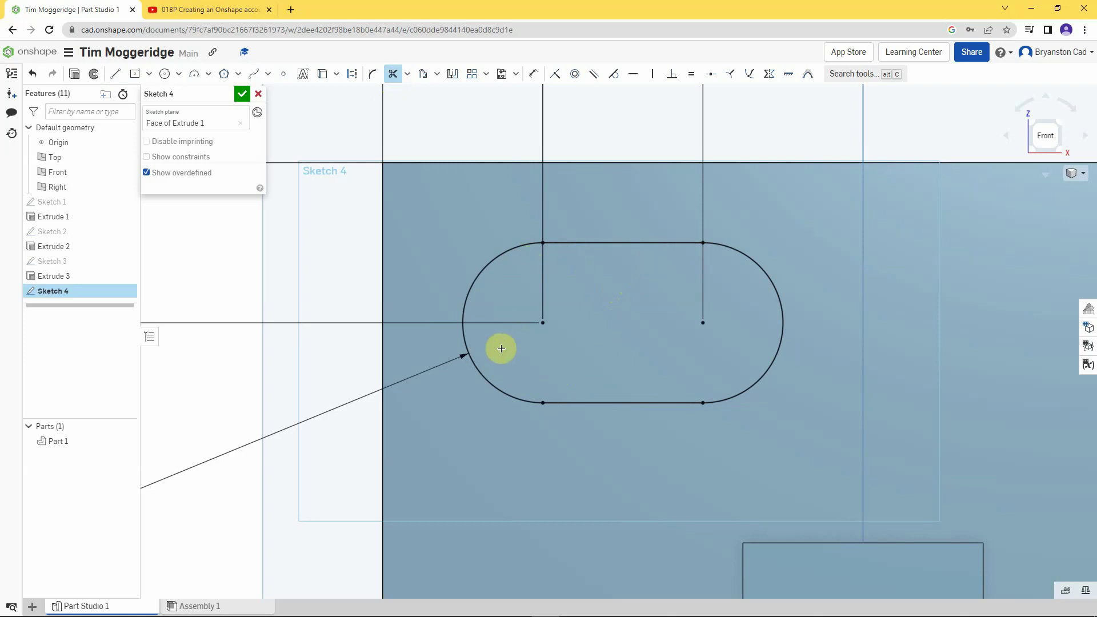
scroll(710, 309, "down", 2)
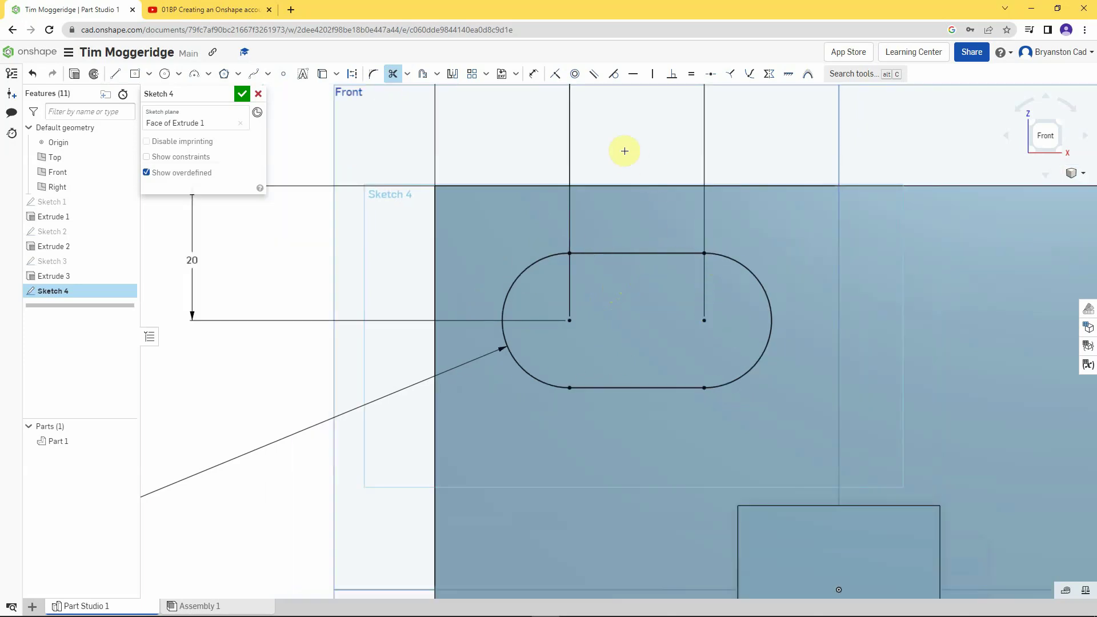
right_click_drag(624, 151, 642, 158)
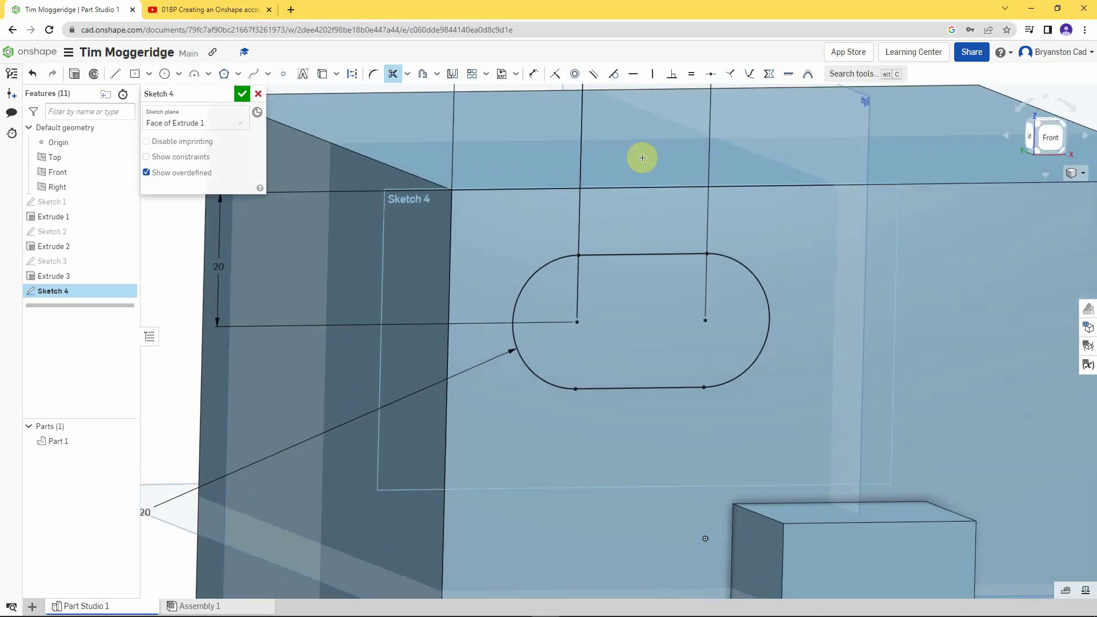
scroll(642, 158, "down", 5)
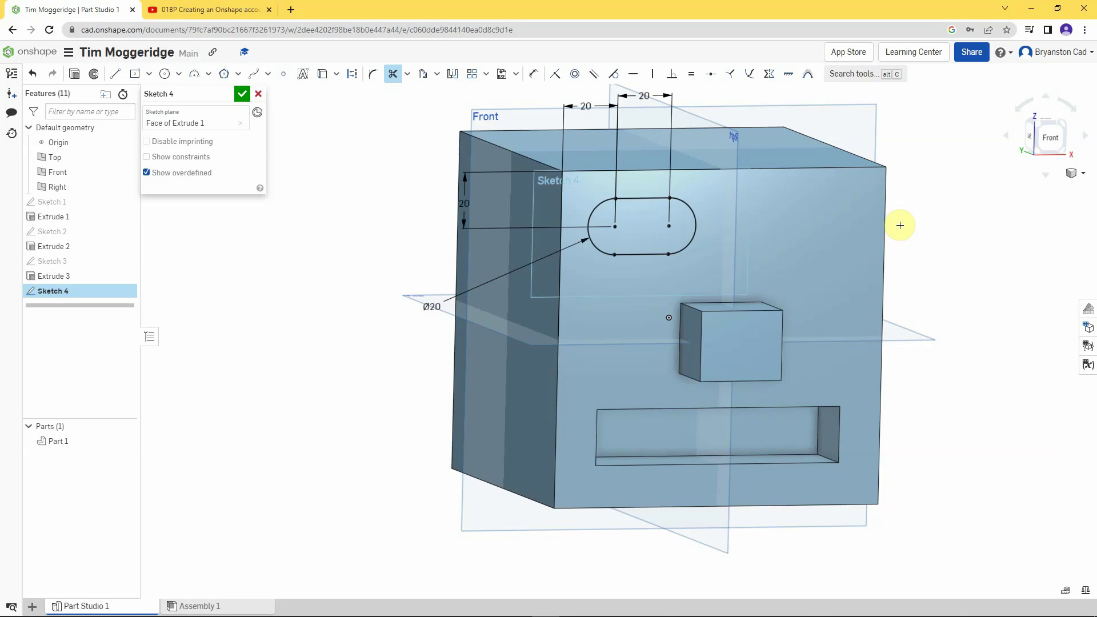
key("n")
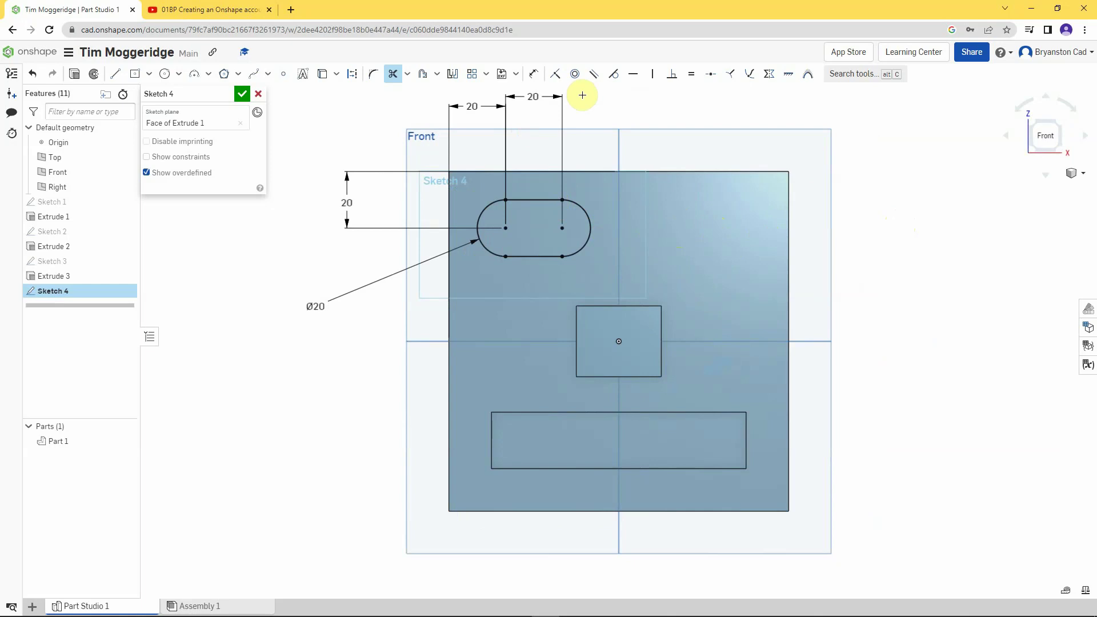
- Mirror the slot's two arcs and two lines across the Right plane line for the right eye
left_click(452, 75)
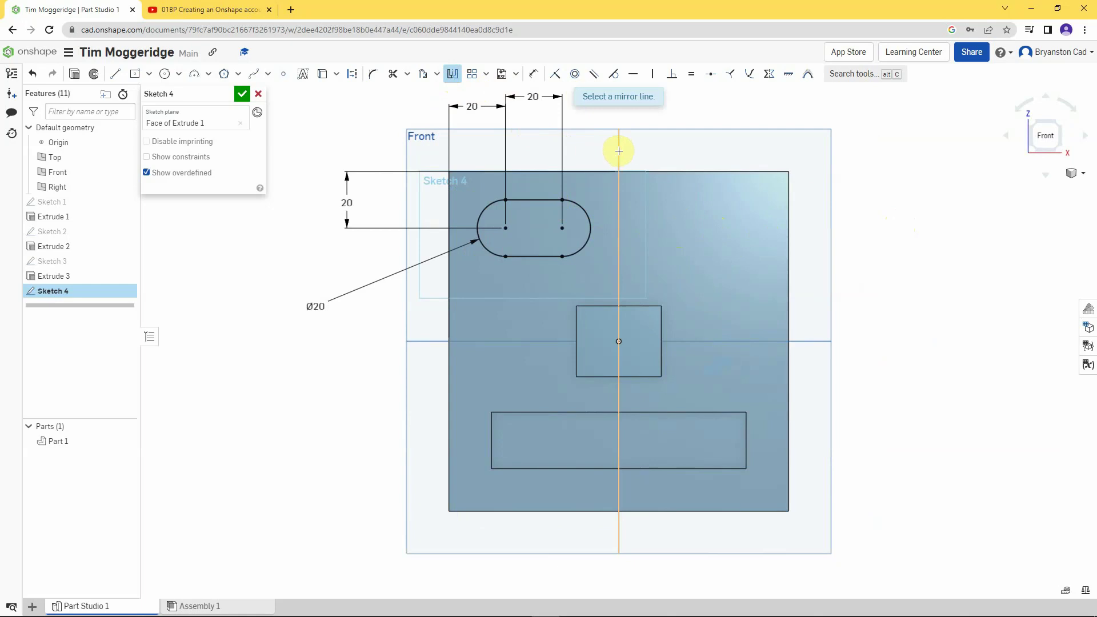
left_click(618, 151)
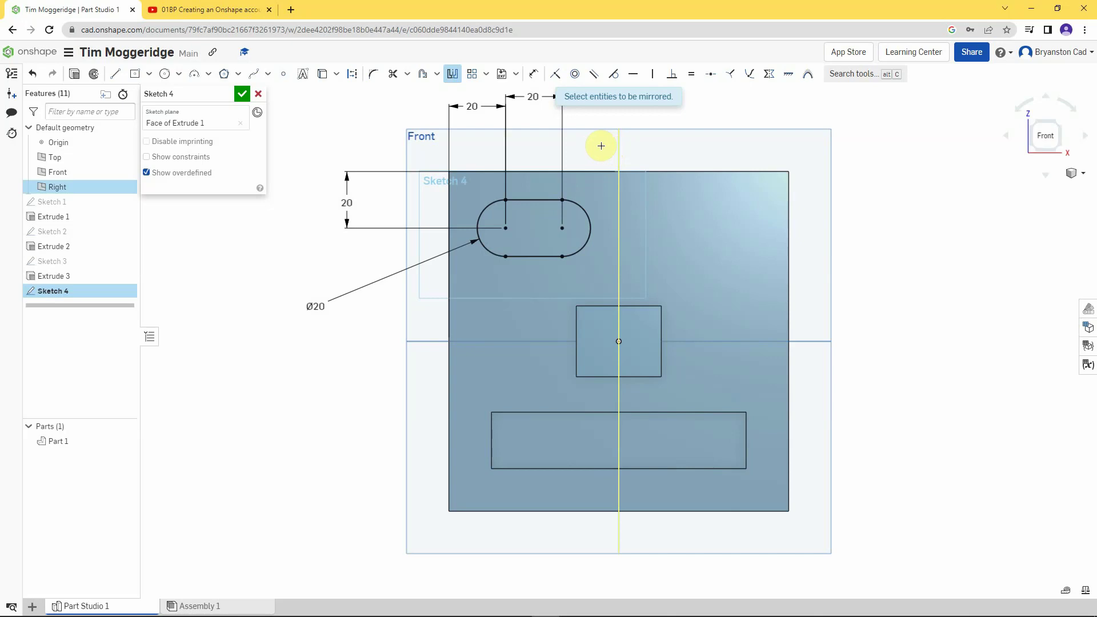
left_click(582, 209)
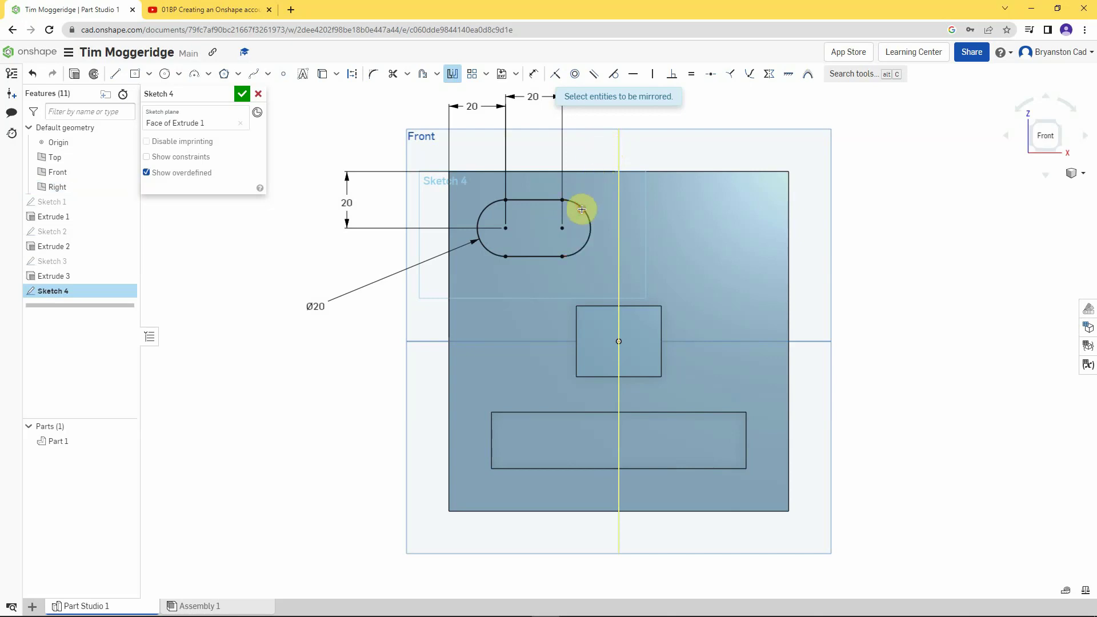
left_click(547, 199)
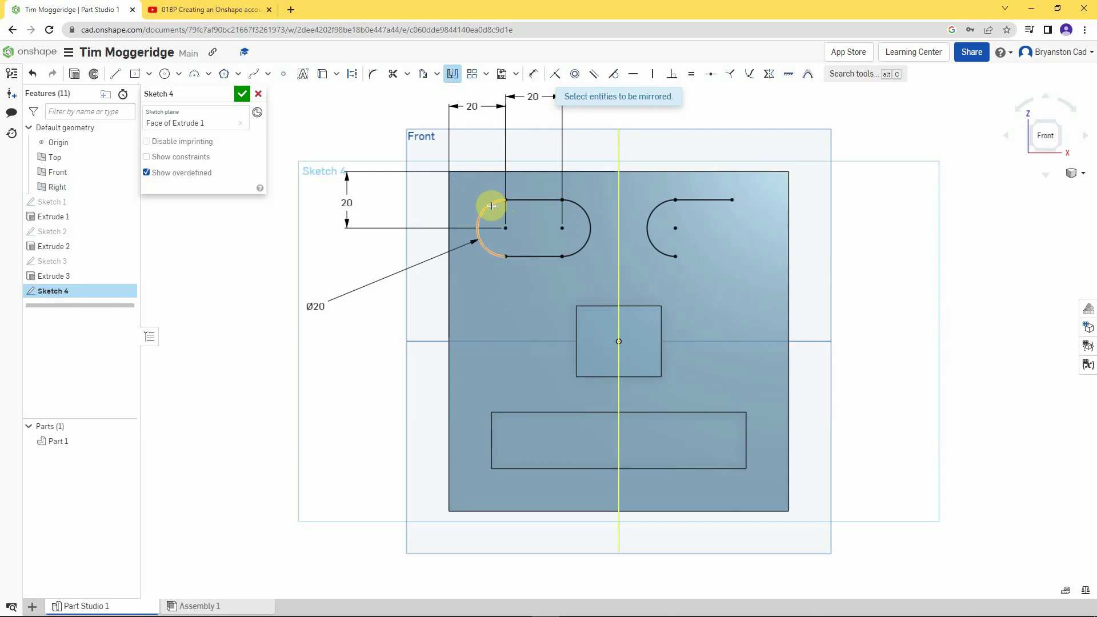
left_click(489, 207)
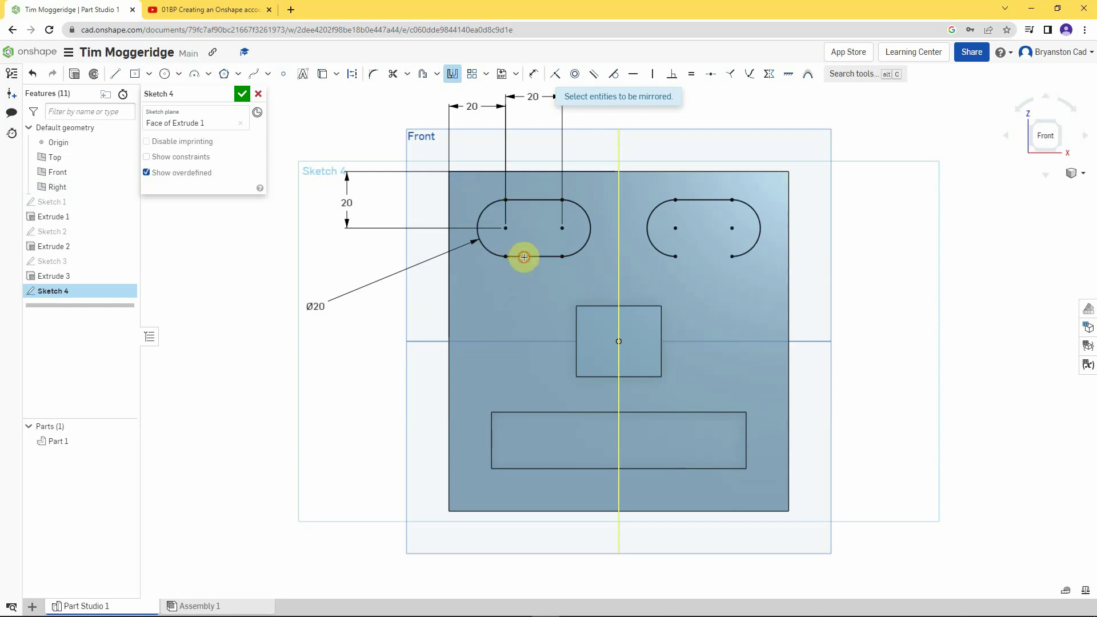
left_click(524, 257)
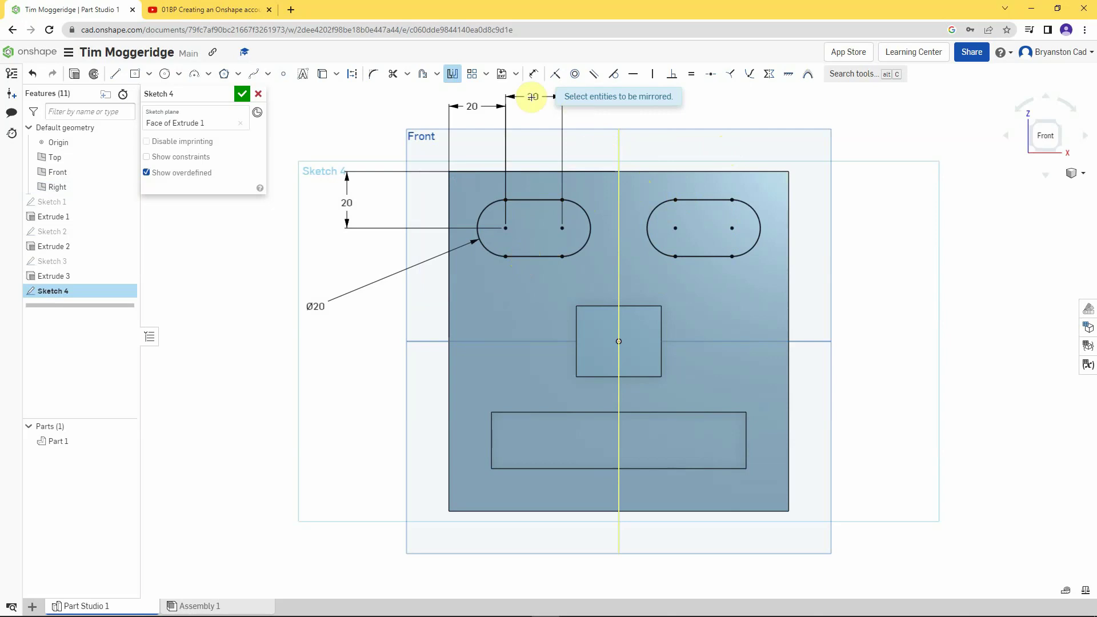
left_click(455, 78)
right_click_drag(332, 113, 355, 117)
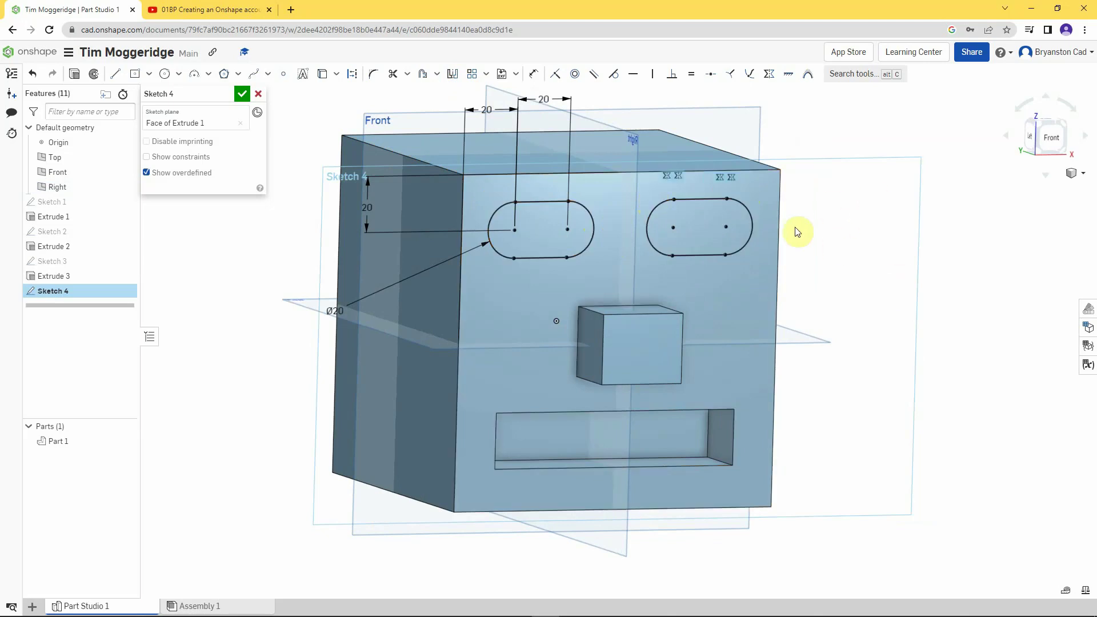
scroll(558, 365, "down", 1)
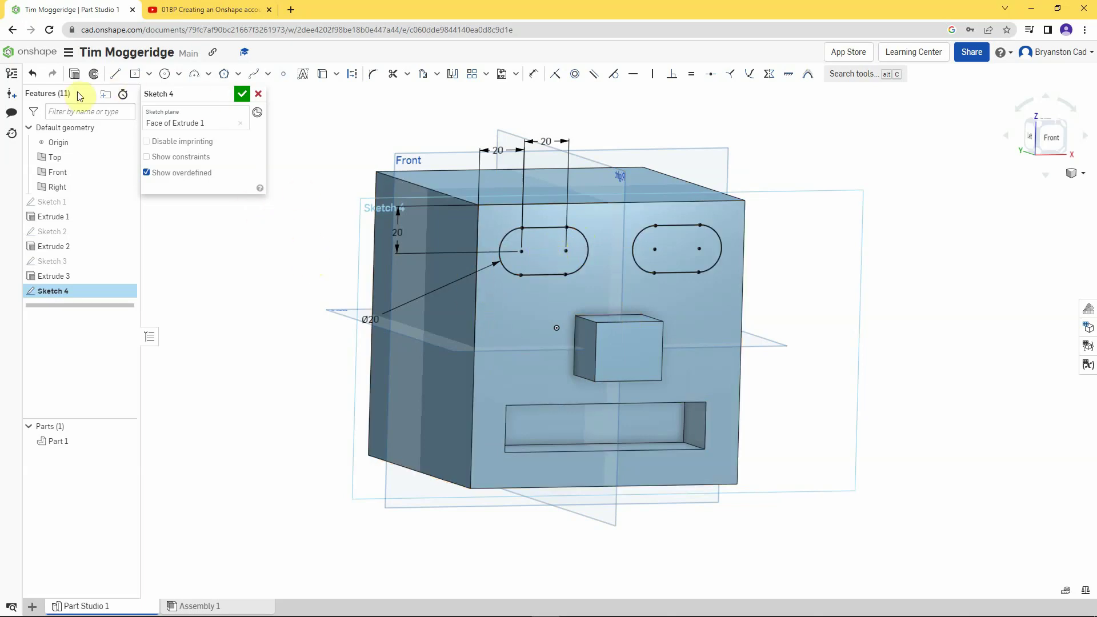
- Extrude both eye slots as a 10 mm deep Remove cut into the head's front face
left_click(73, 74)
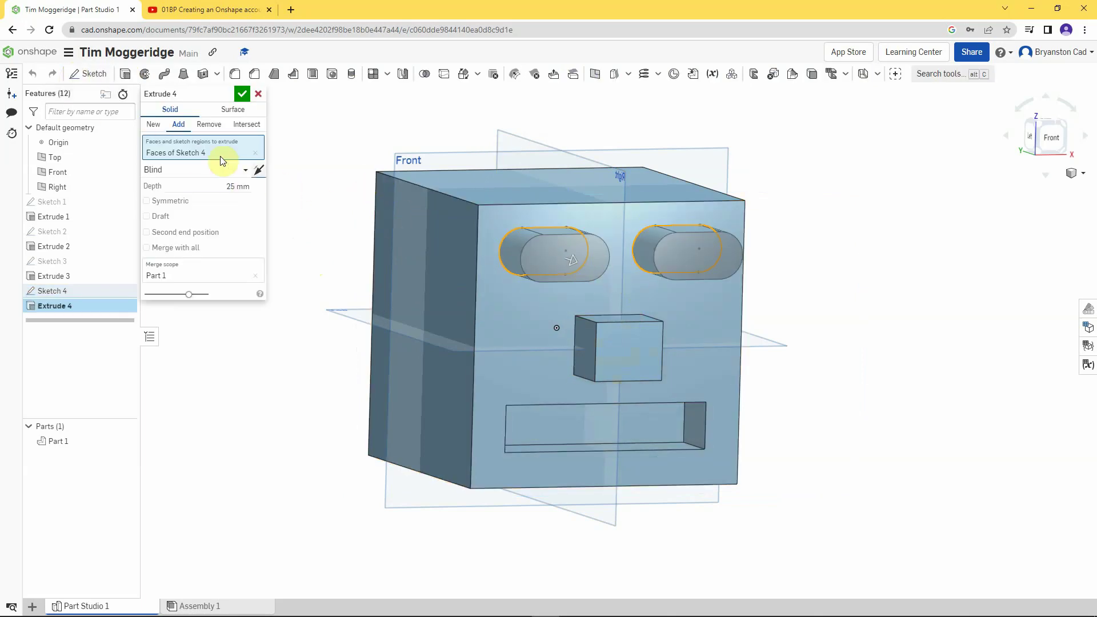
left_click(209, 126)
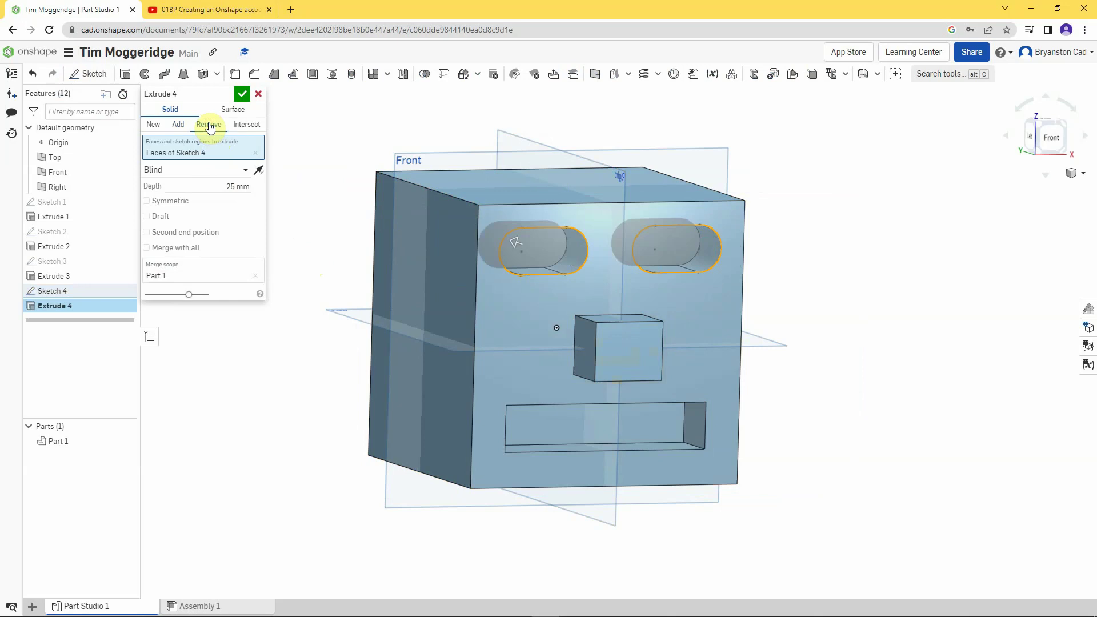
left_click(231, 186)
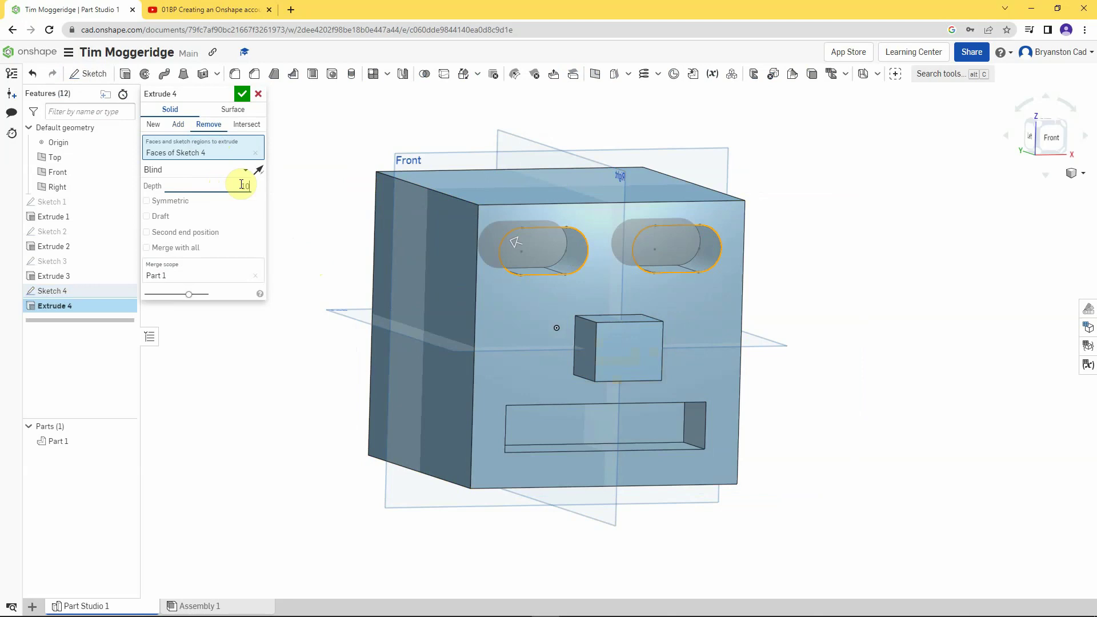
key("Return")
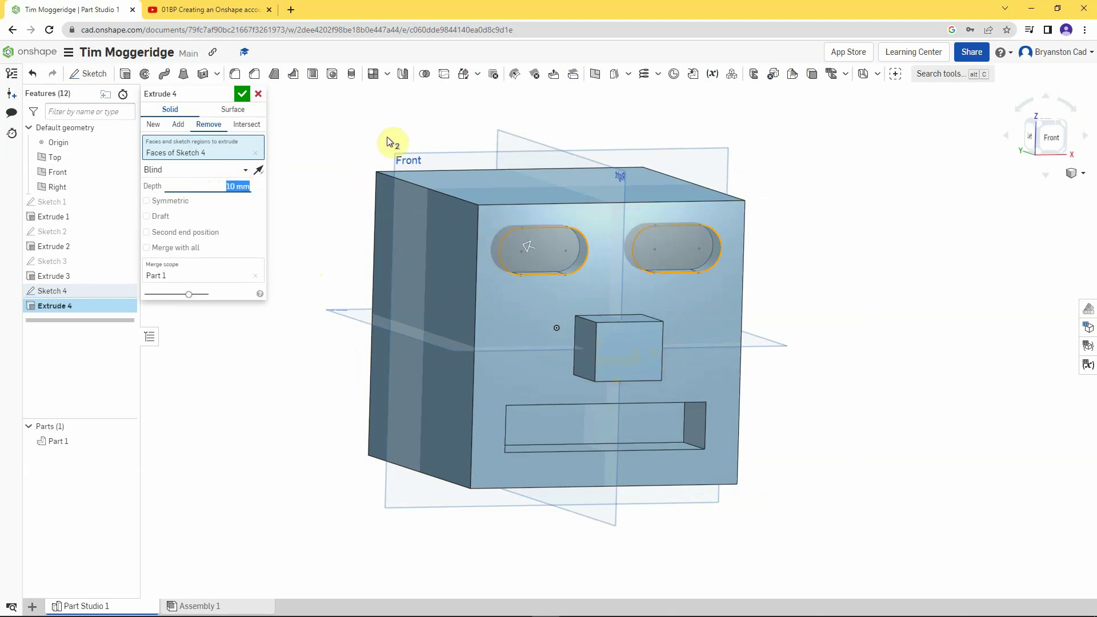
left_click(243, 95)
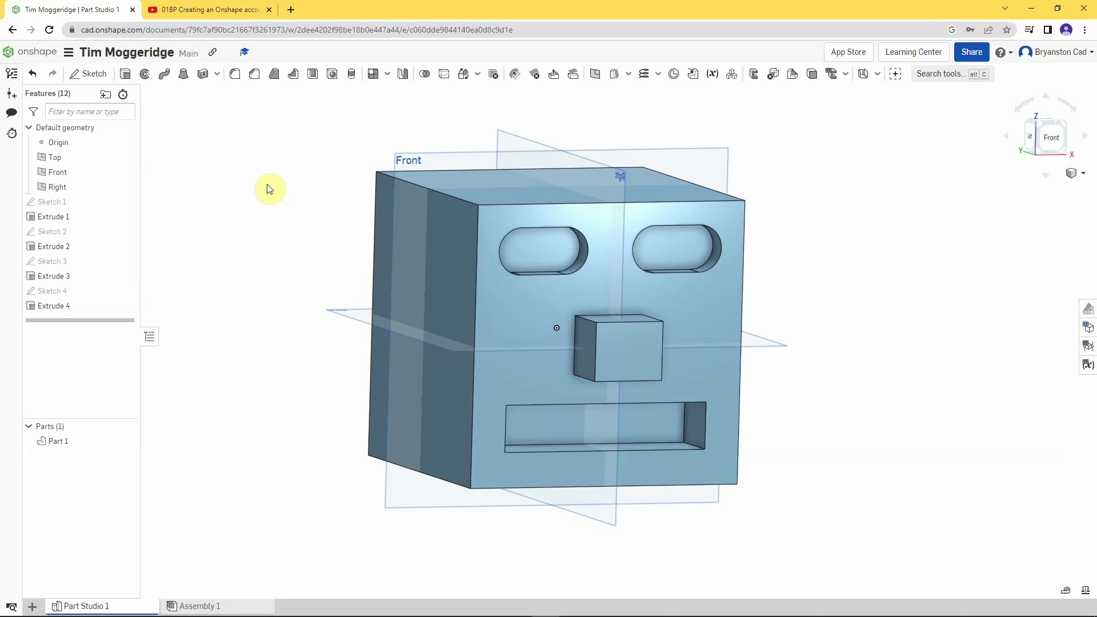
mouse_move(267, 184)
right_mouse_down()
mouse_move(250, 184)
mouse_move(269, 187)
right_mouse_up()
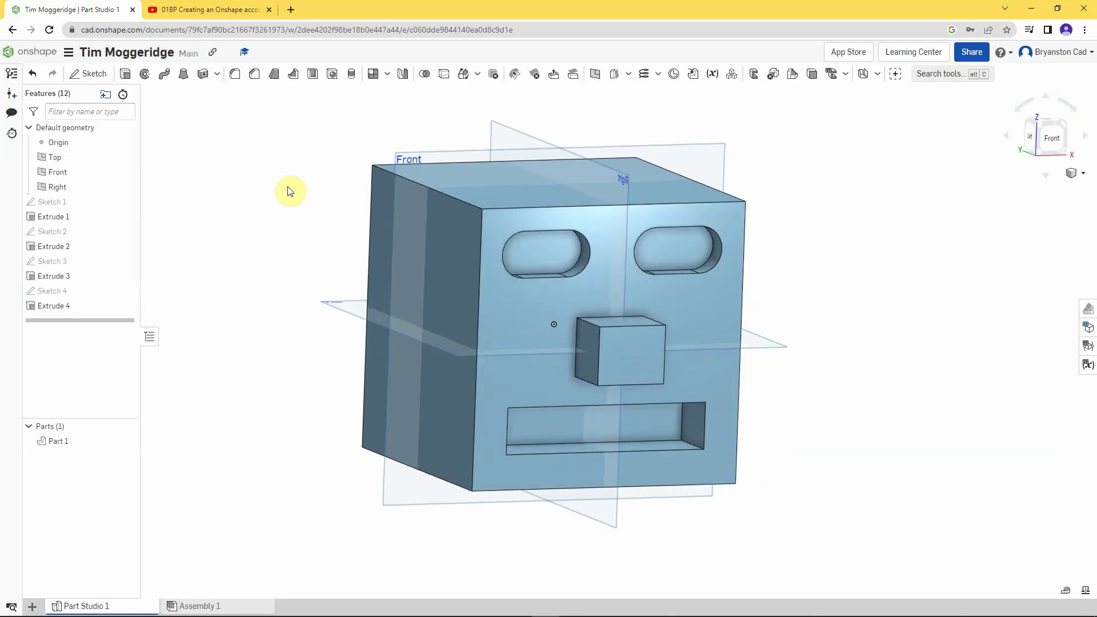
- Start Sketch 5 on the left eye slot face, viewed face-on, with the Center point circle tool
right_click(545, 250)
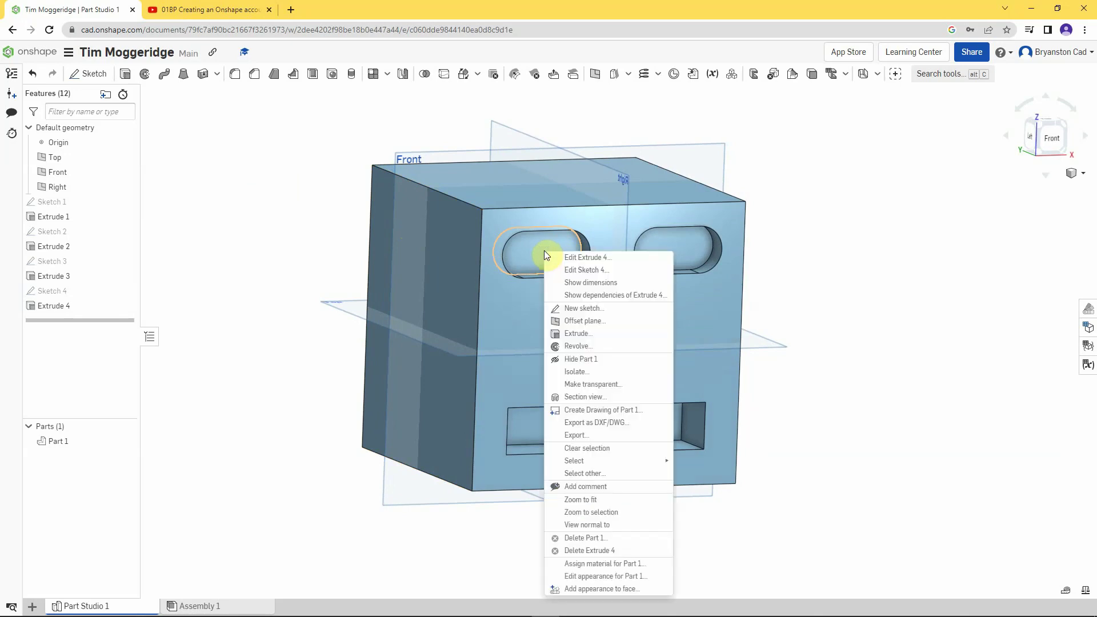
left_click(579, 309)
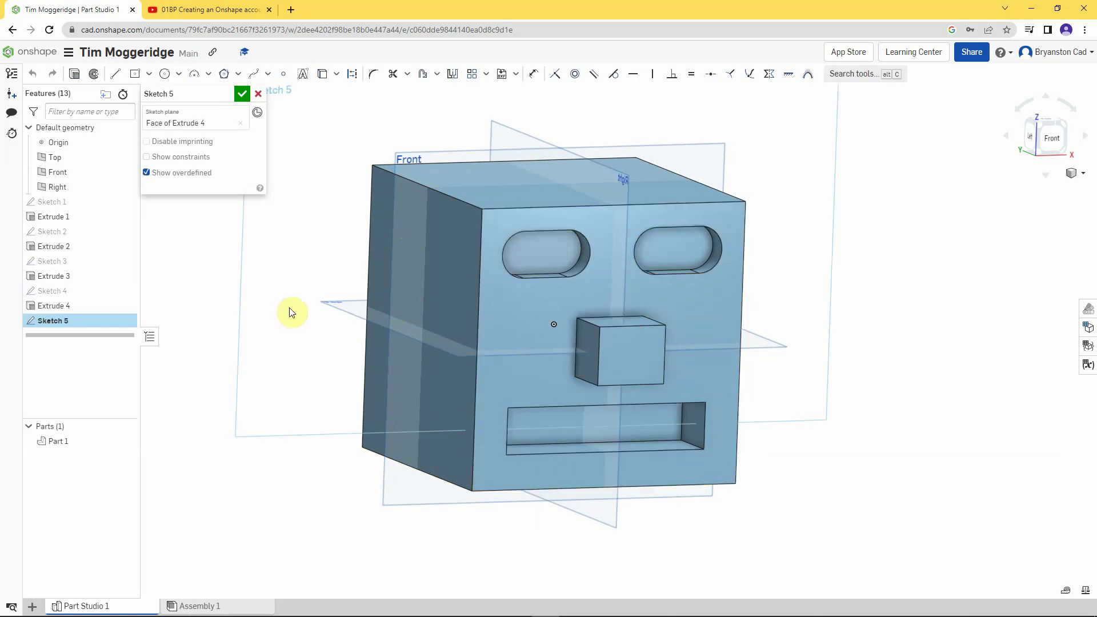
key("n")
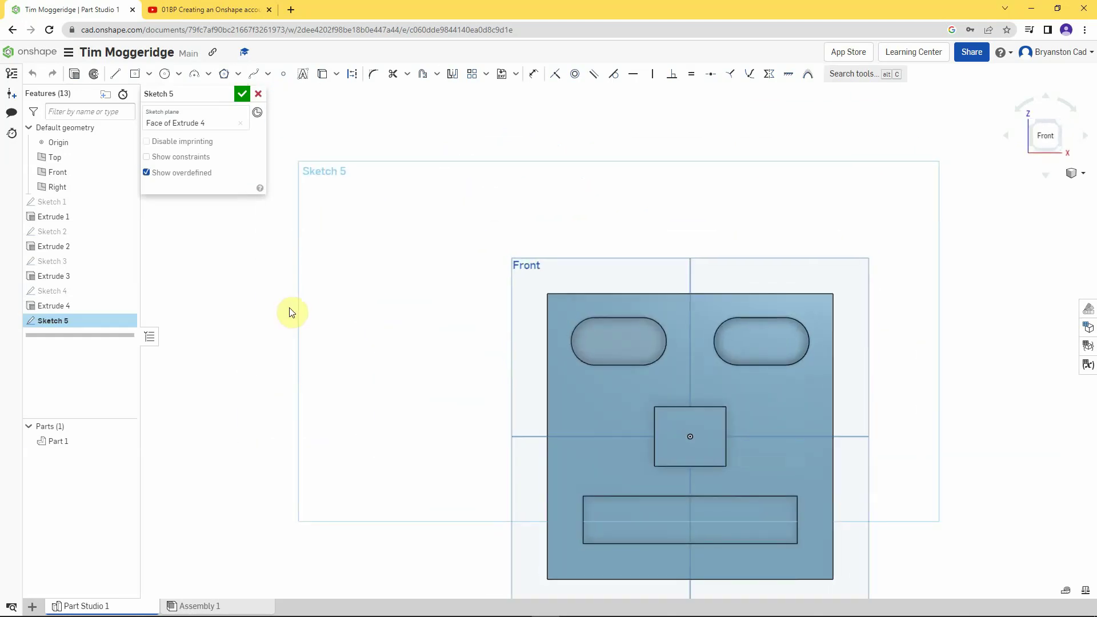
scroll(735, 578, "up", 3)
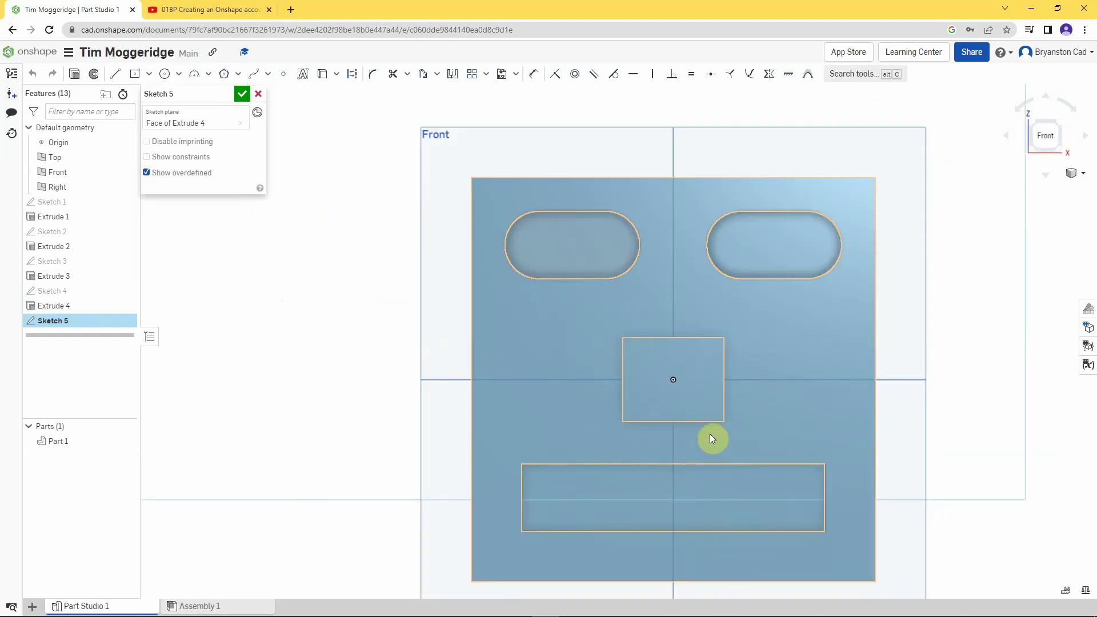
scroll(581, 250, "up", 2)
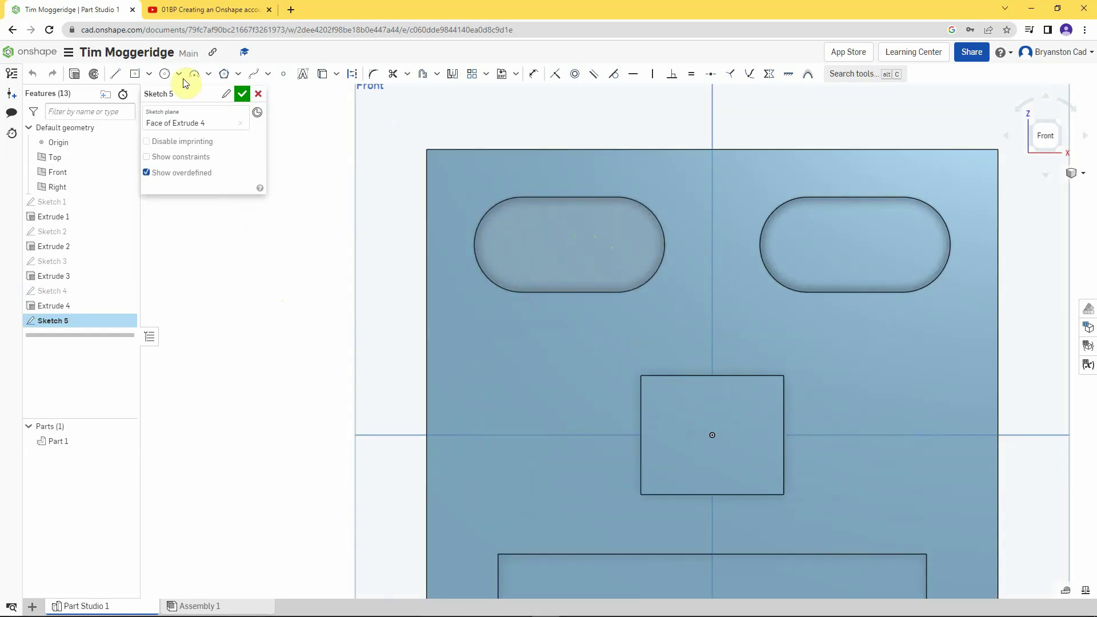
left_click(165, 75)
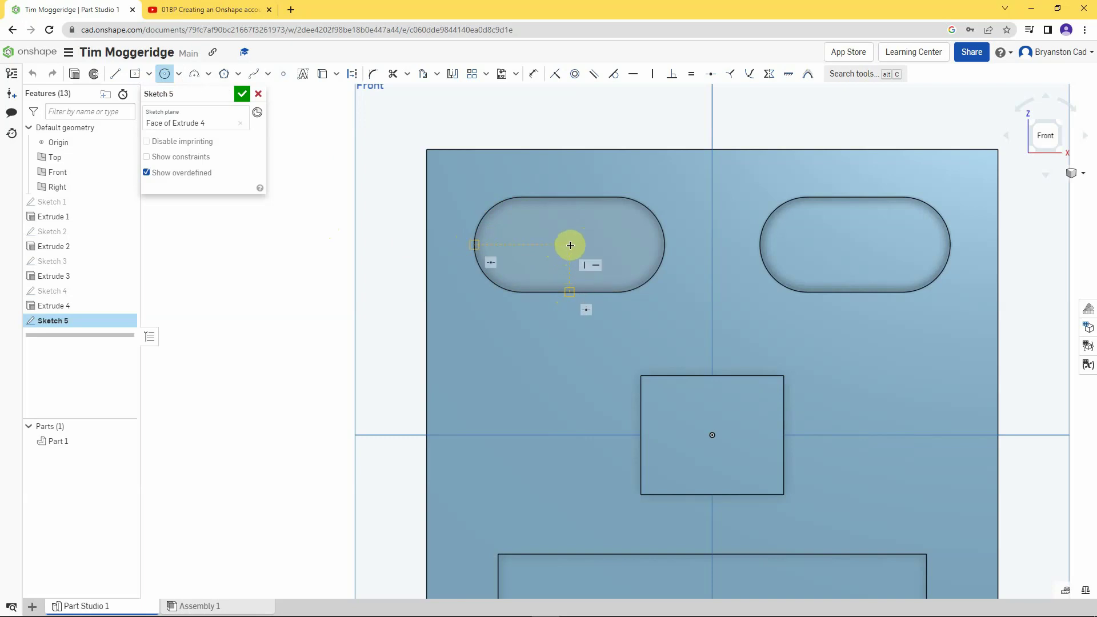
- Draw a Ø20 circle centred in the left slot with a vertical line through its middle
left_click(570, 244)
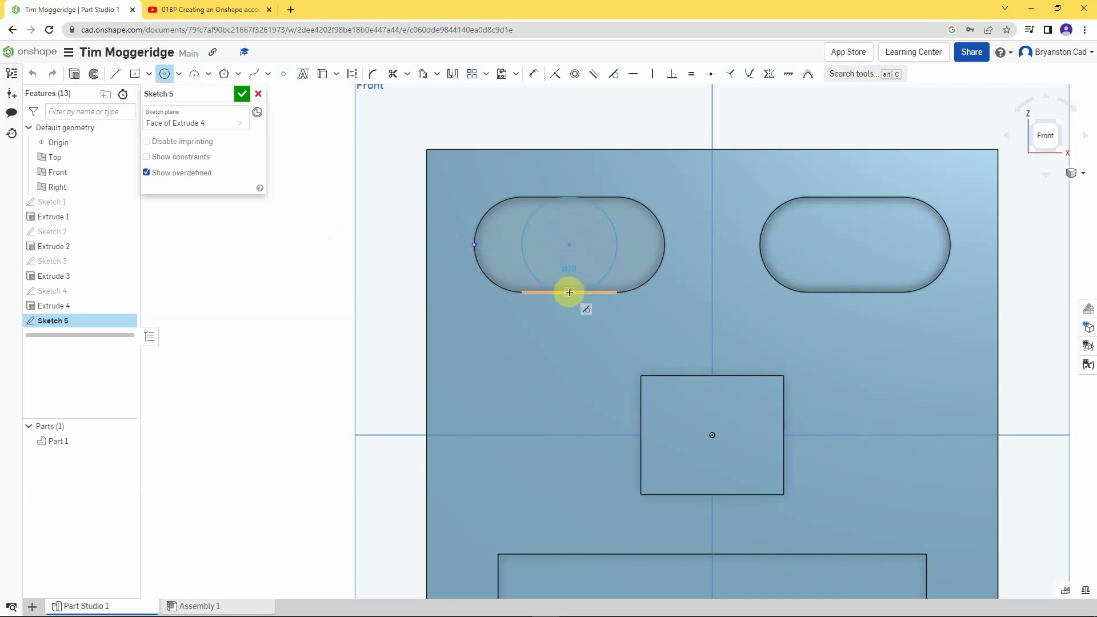
left_click(569, 292)
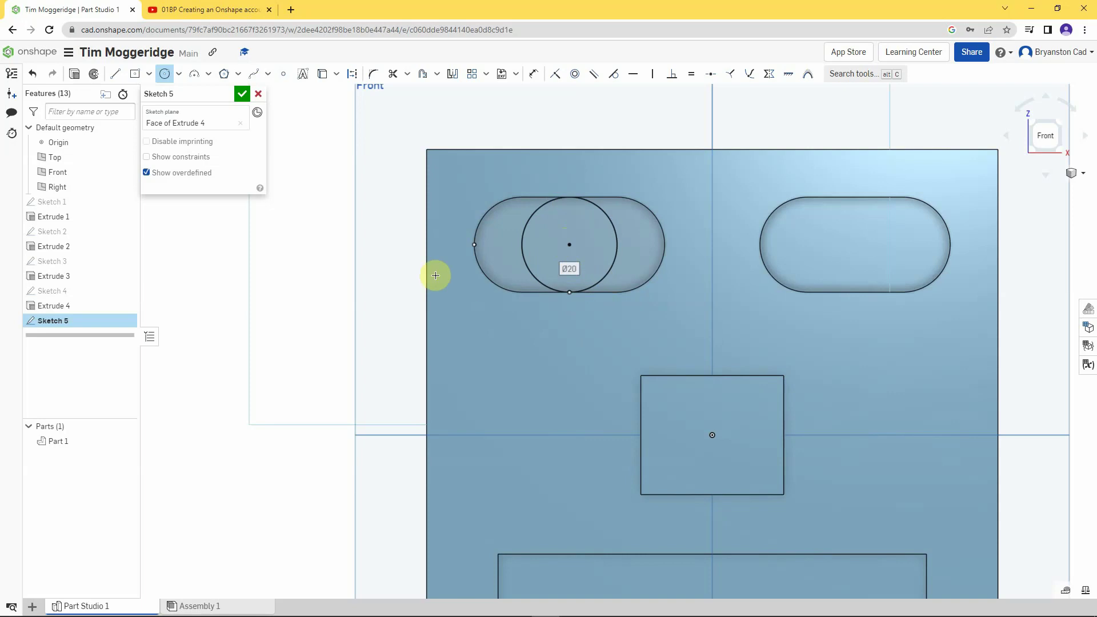
left_click(117, 75)
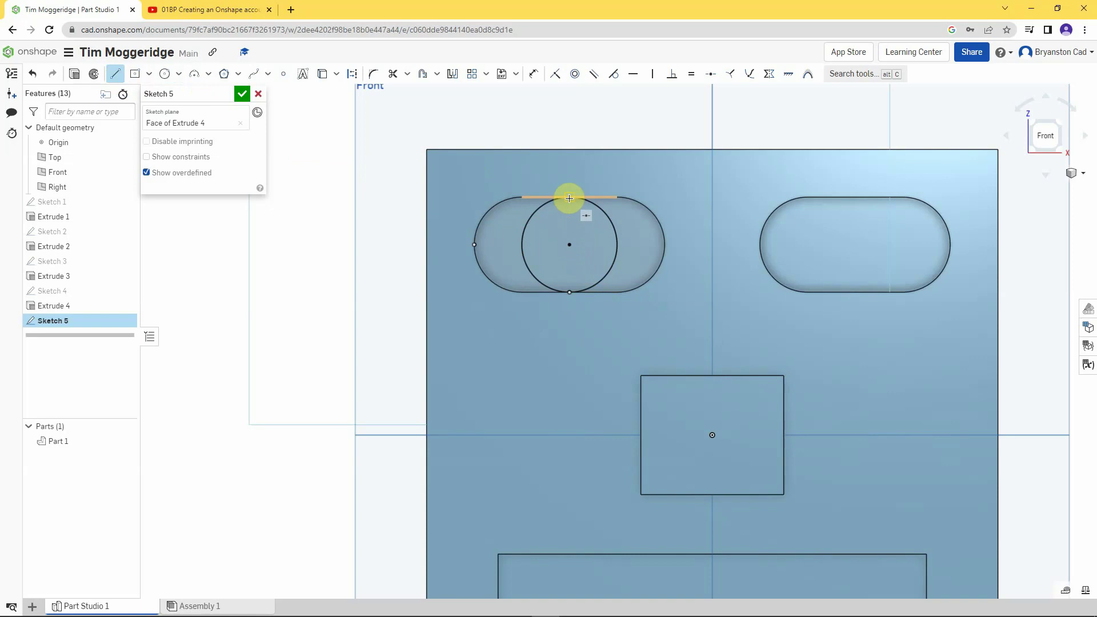
left_click(569, 198)
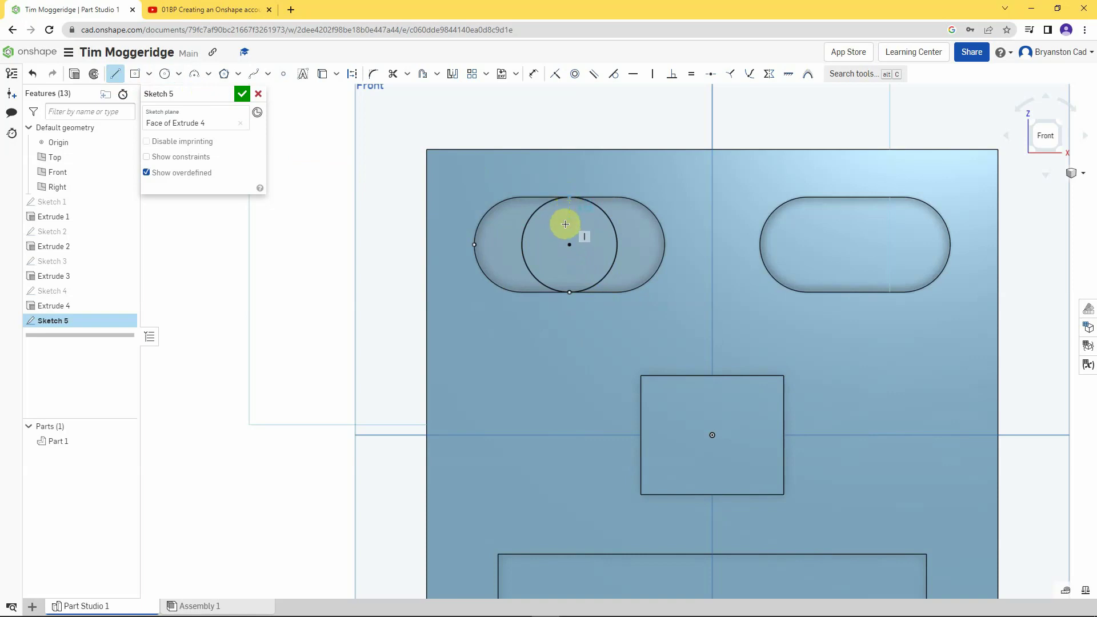
left_click(569, 290)
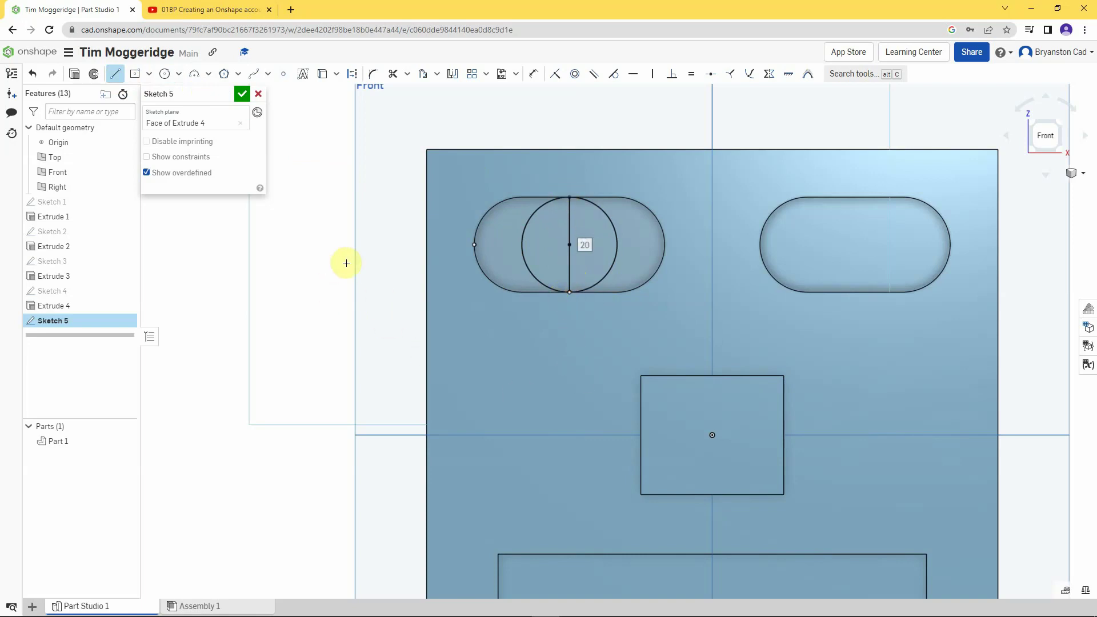
- Draw a chain of stray line segments left of the head, then end the Line tool
left_click(208, 256)
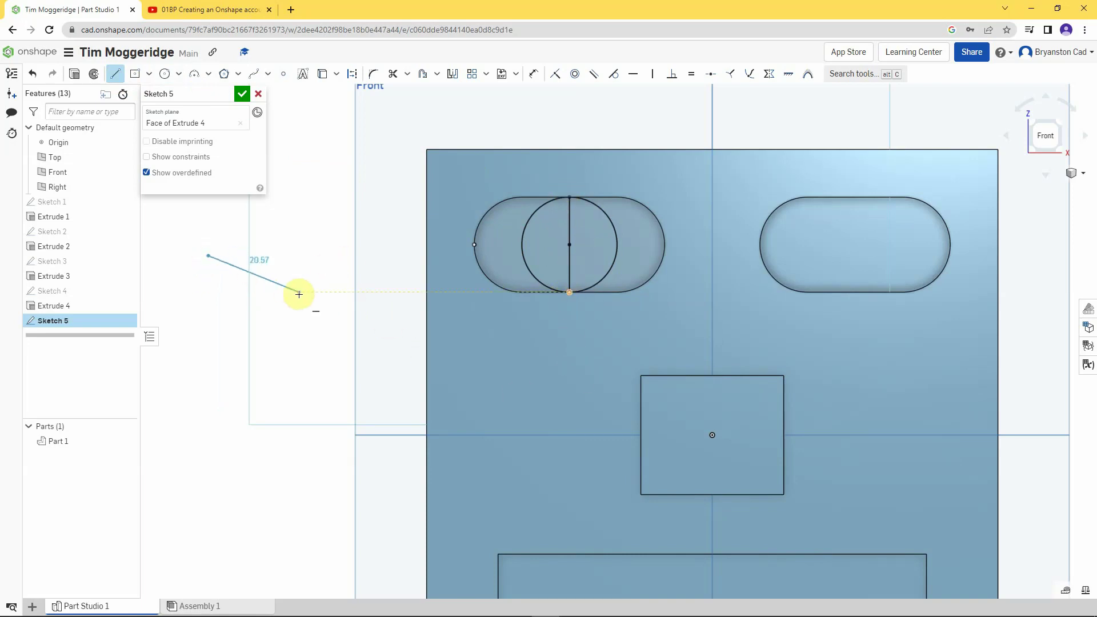
left_click(300, 292)
left_click(328, 237)
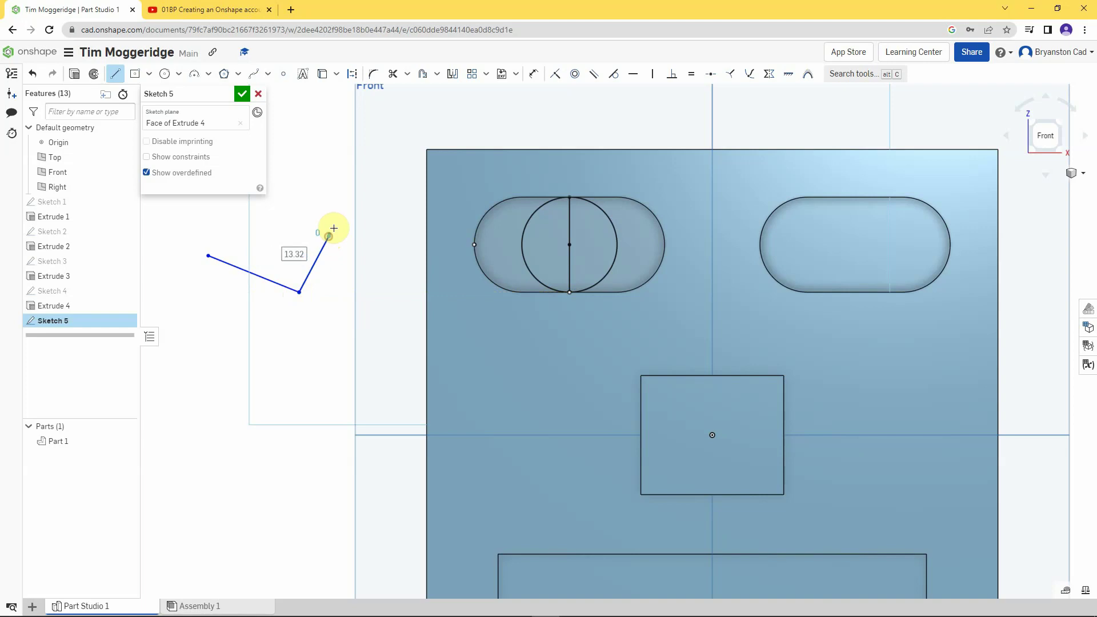
left_click(313, 156)
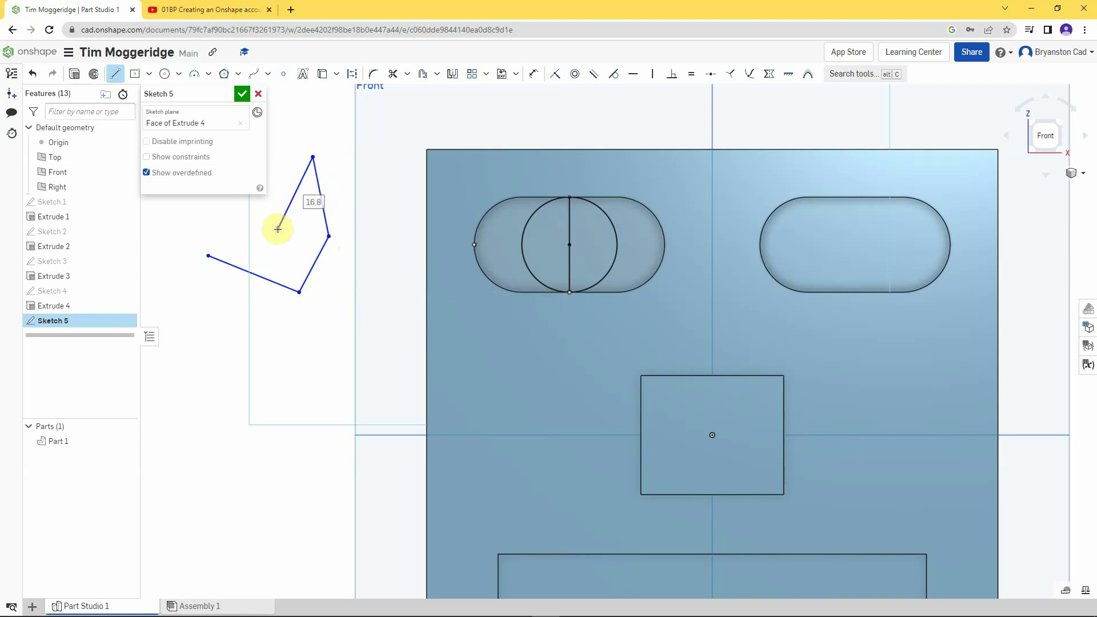
right_click(278, 229)
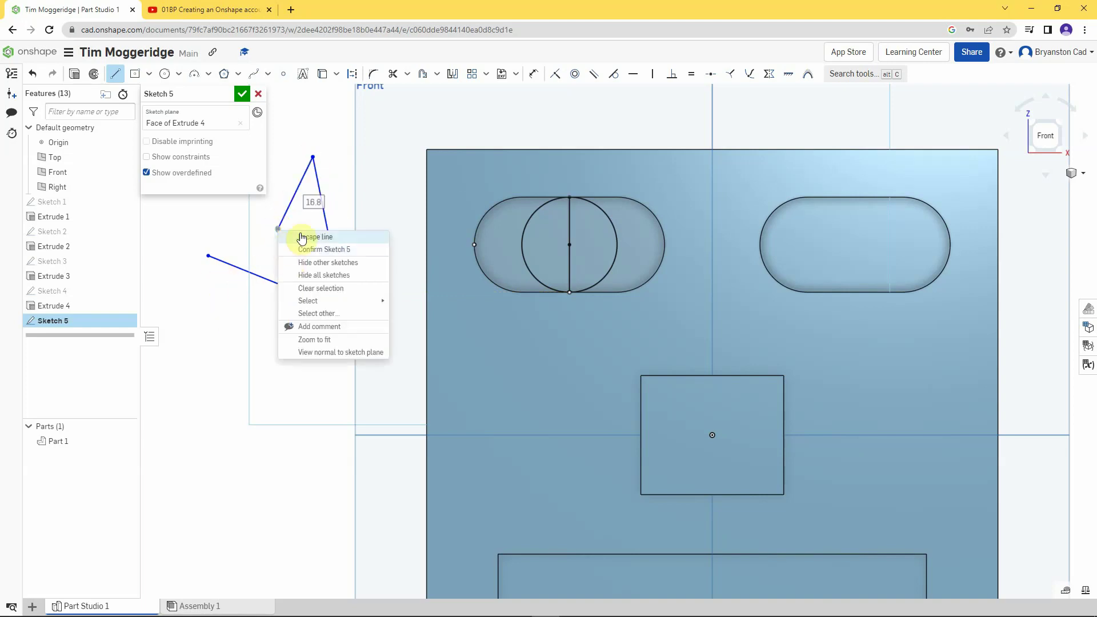
left_click(304, 237)
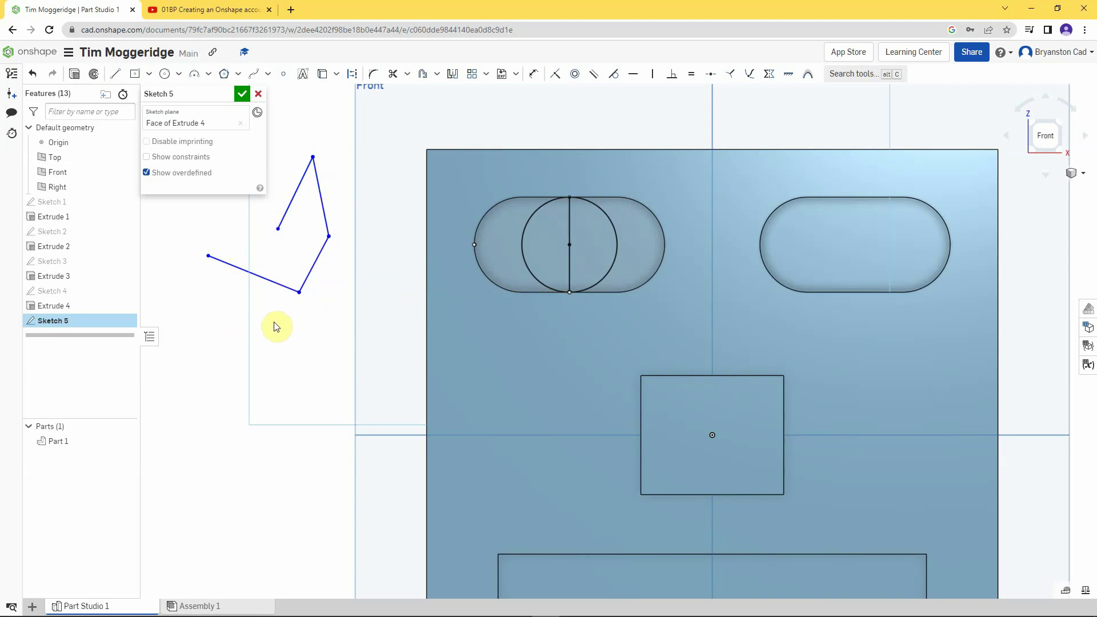
- Trim away the stray zigzag and the circle's right half, leaving a half-circle closed by the line
left_click(393, 74)
left_click(297, 188)
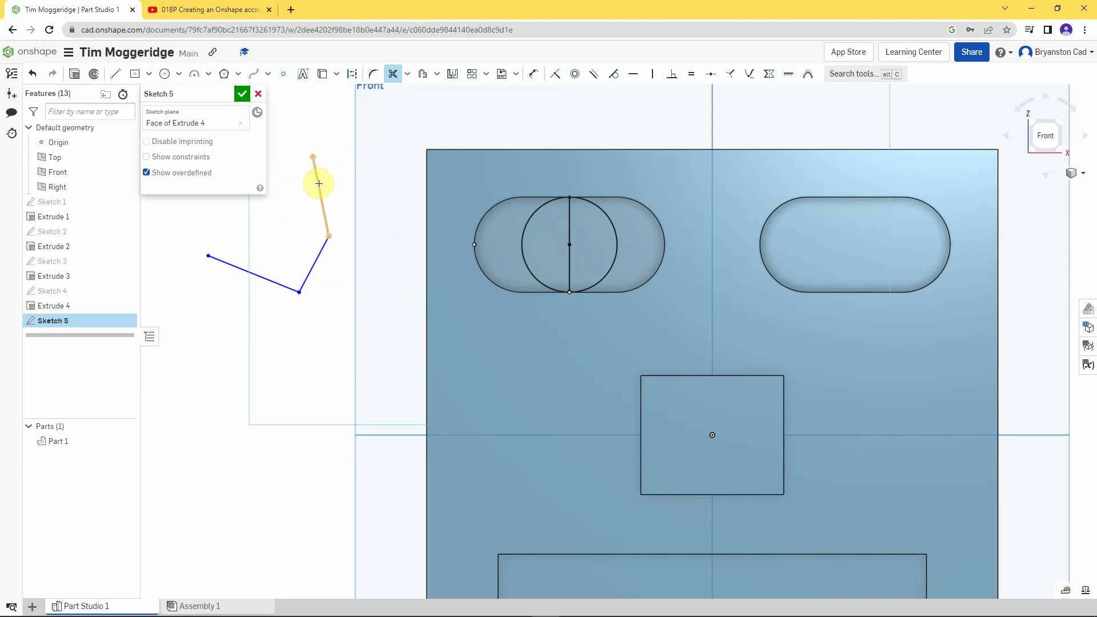
left_click(318, 183)
left_click(320, 251)
left_click(267, 281)
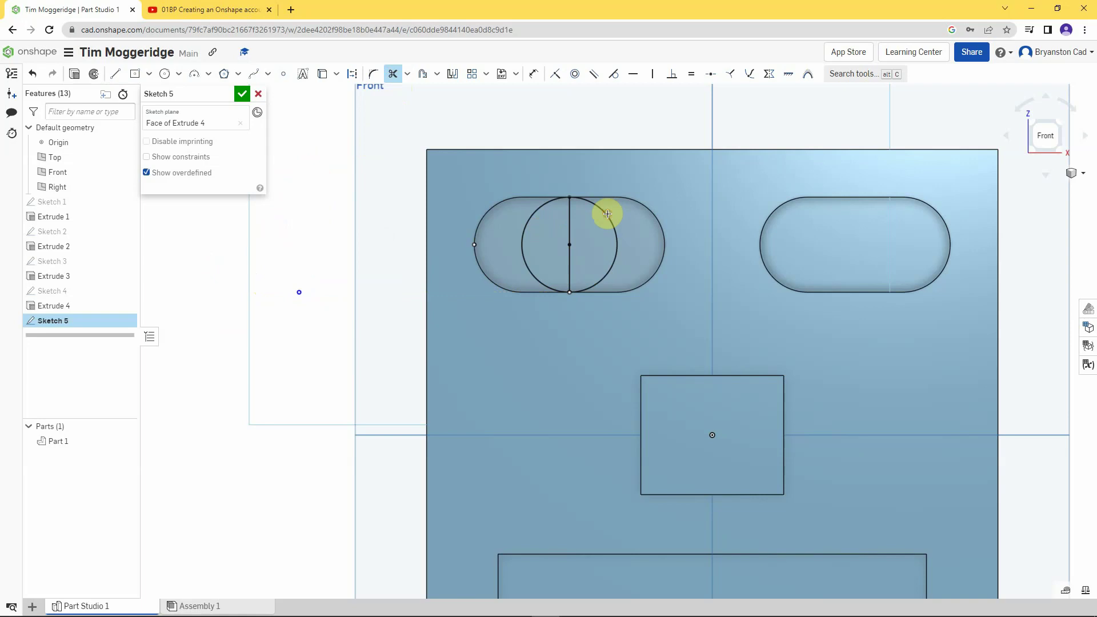
left_click(605, 215)
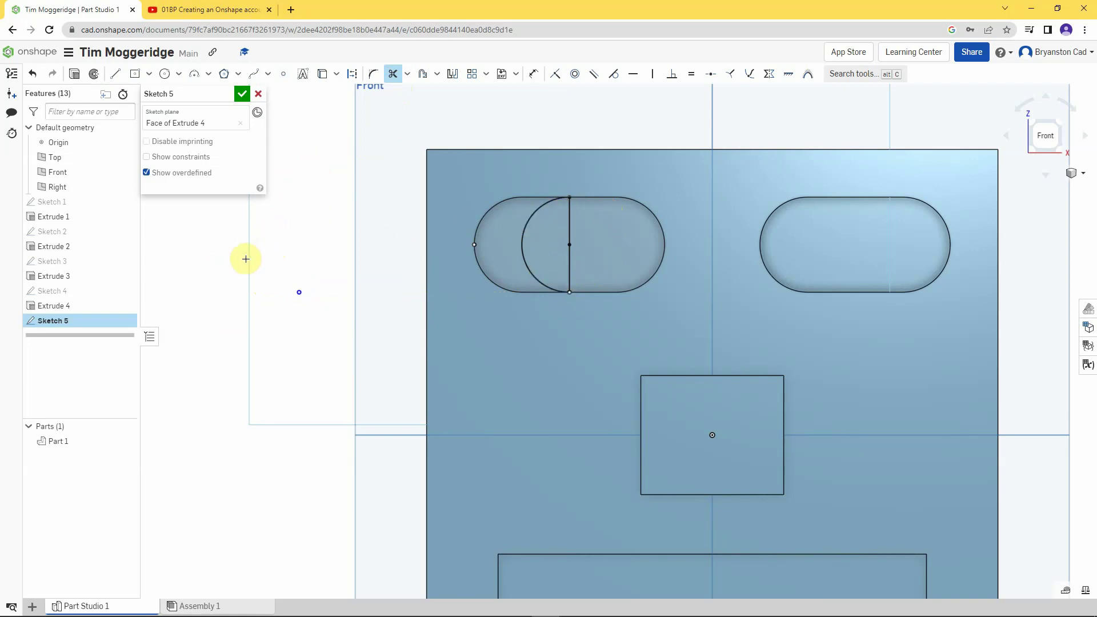
right_click_drag(245, 254, 262, 262)
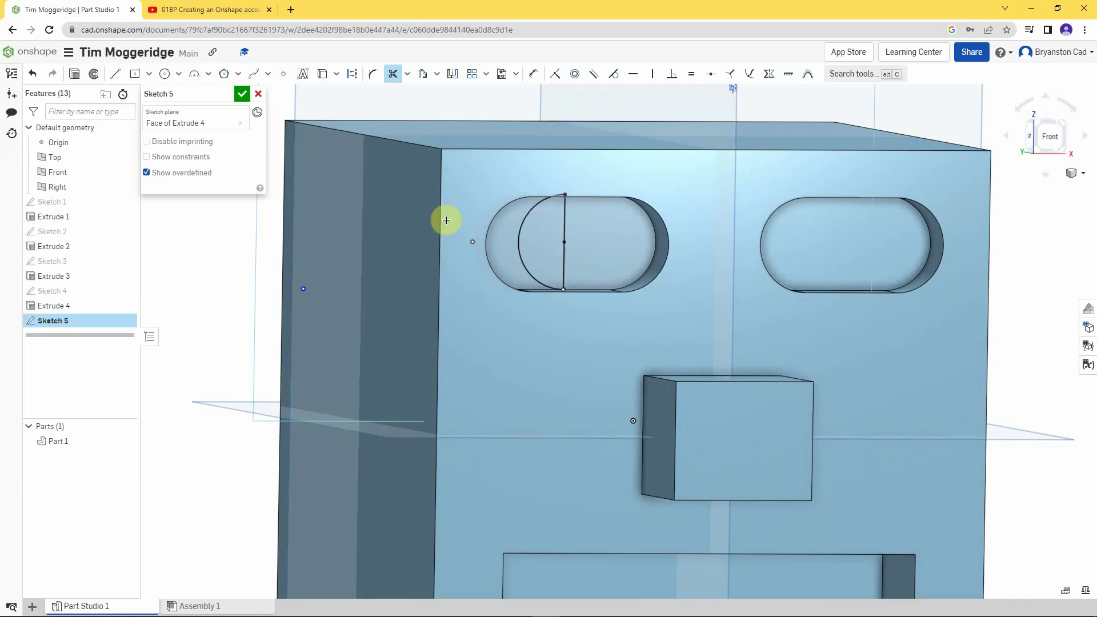
- Revolve the half-circle around the vertical sketch line as Add to form the left sphere eye
left_click(95, 74)
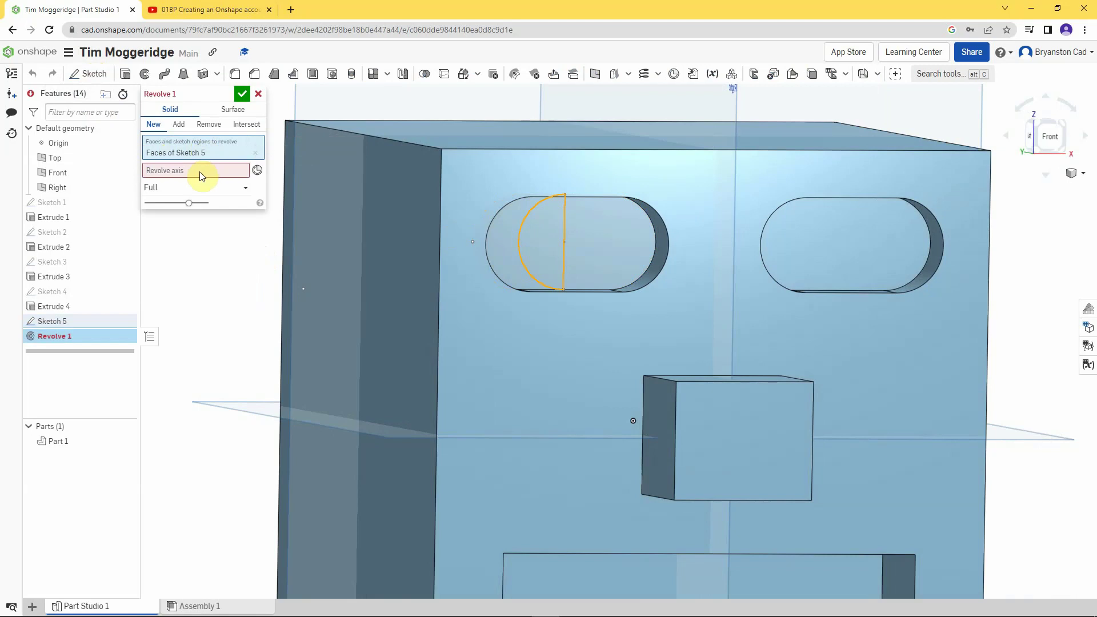
left_click(173, 172)
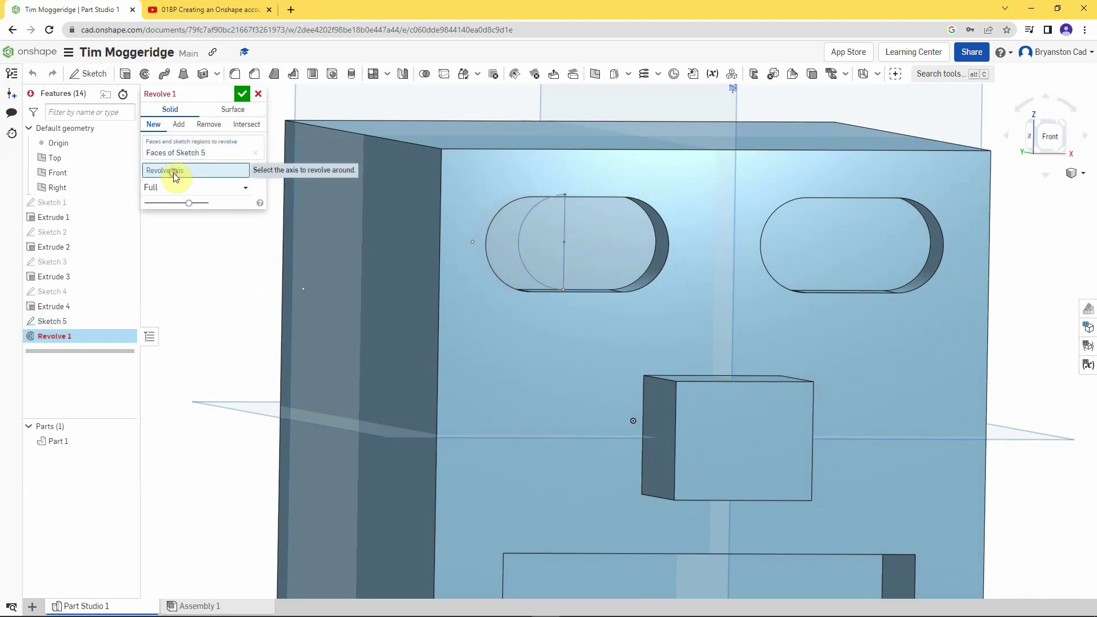
left_click(565, 258)
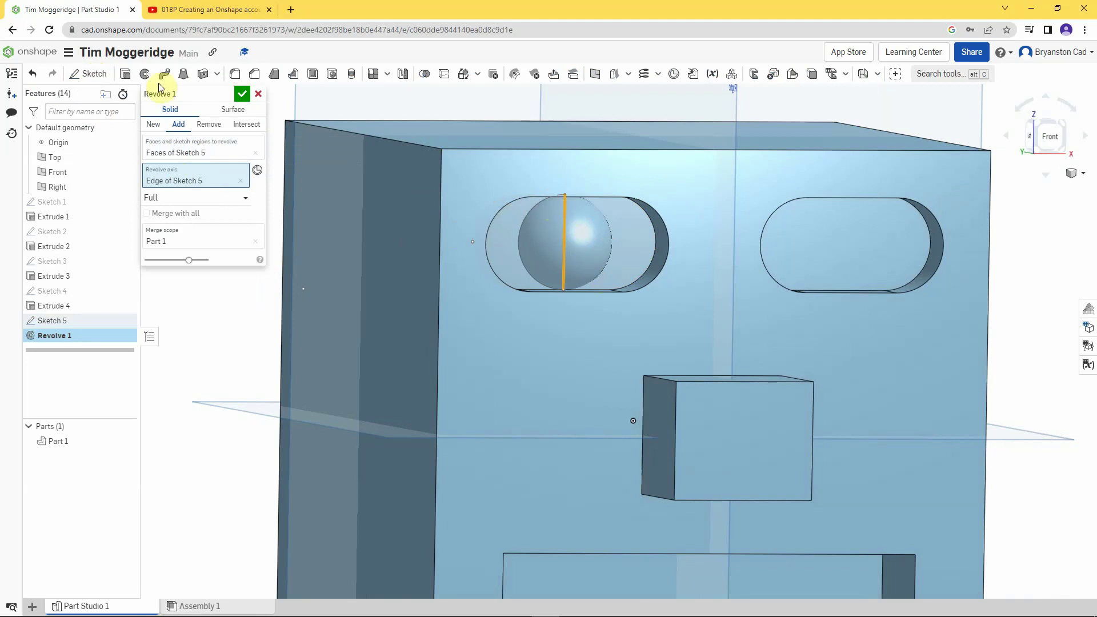
left_click(242, 96)
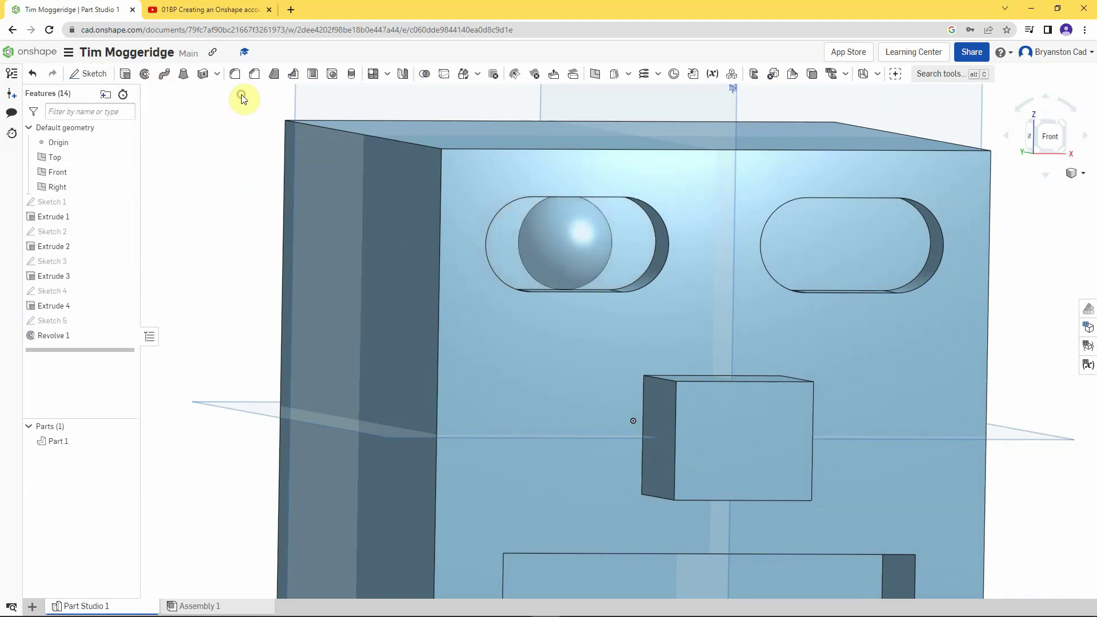
scroll(244, 189, "down", 5)
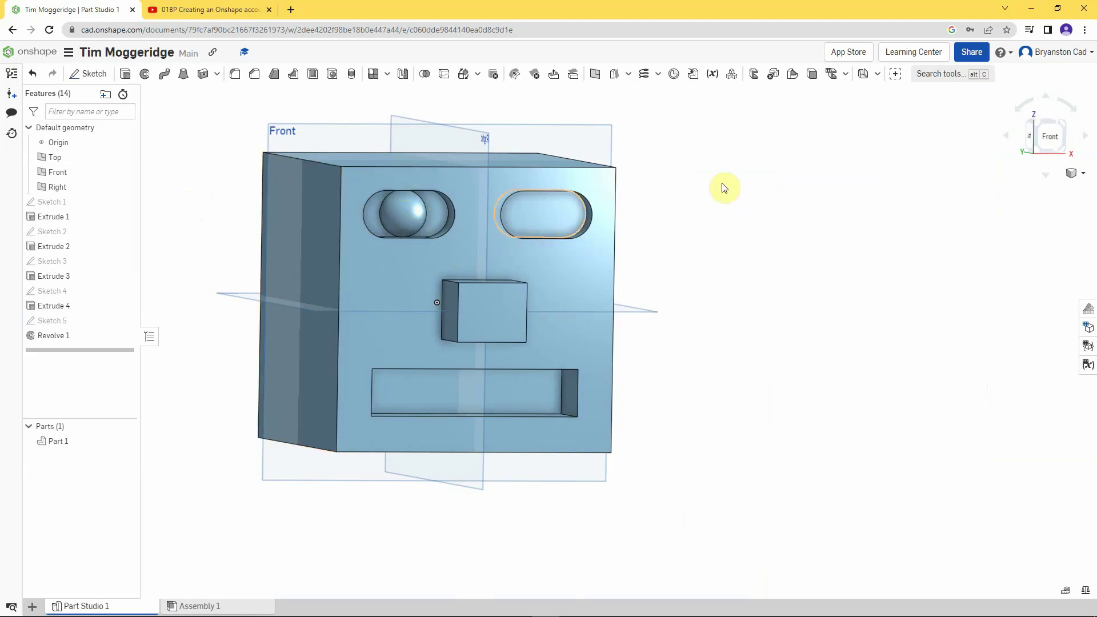
- Feature-mirror Revolve 1 across the Right plane to create the right sphere eye
left_click(402, 77)
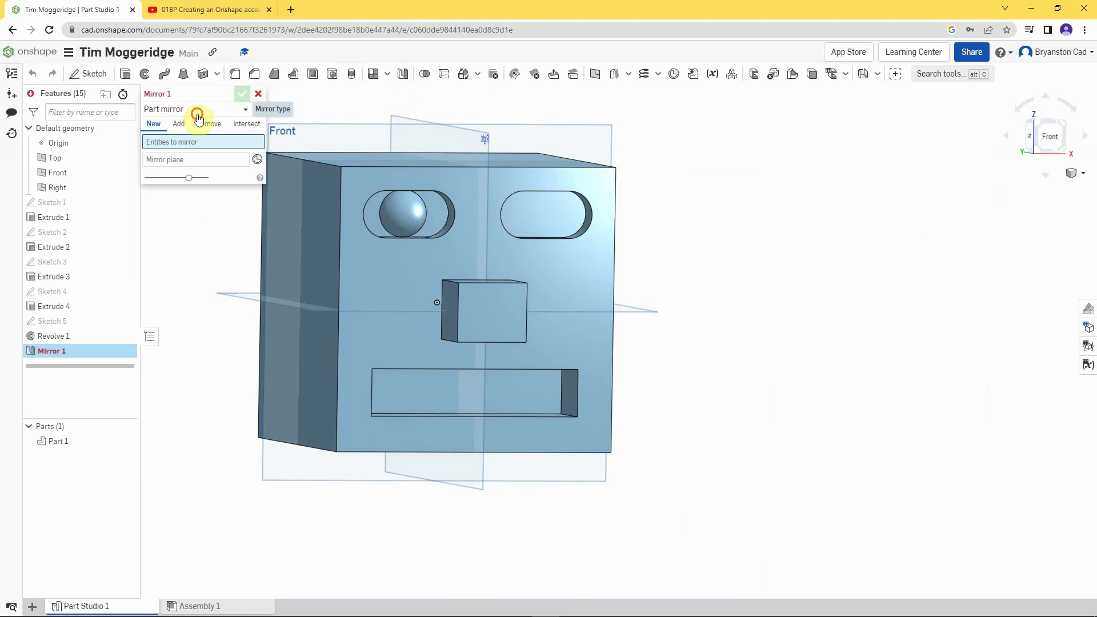
left_click(197, 116)
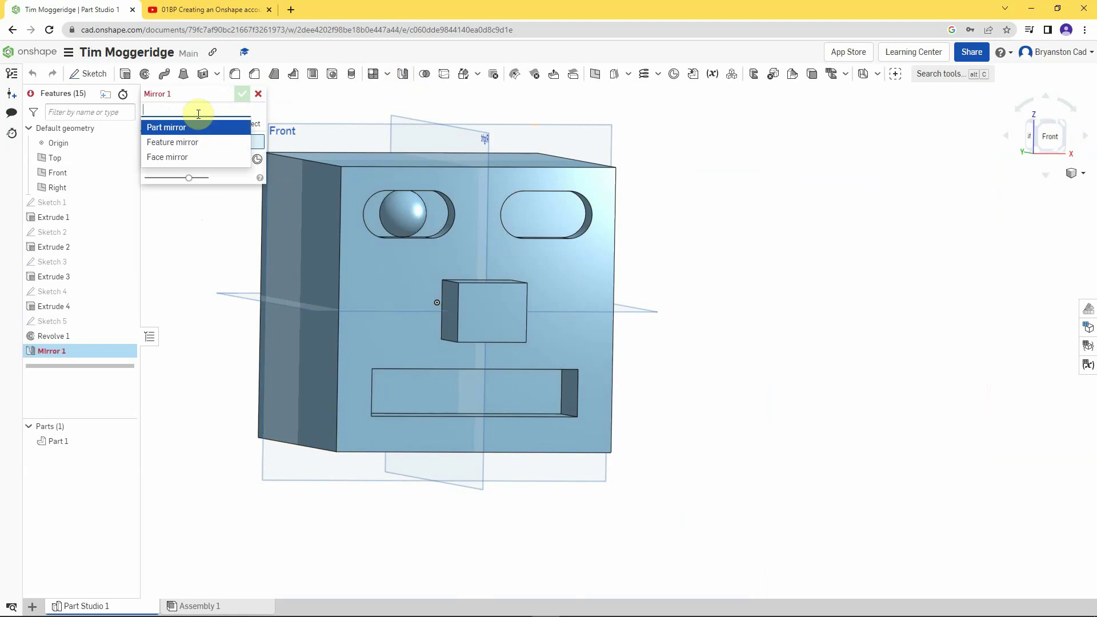
left_click(195, 147)
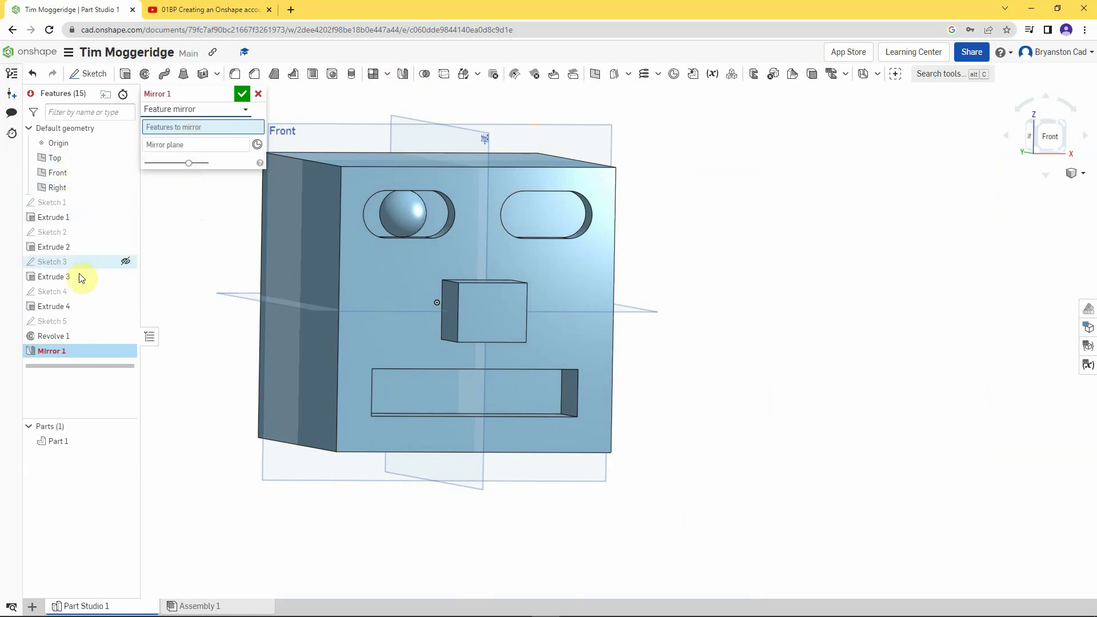
left_click(61, 337)
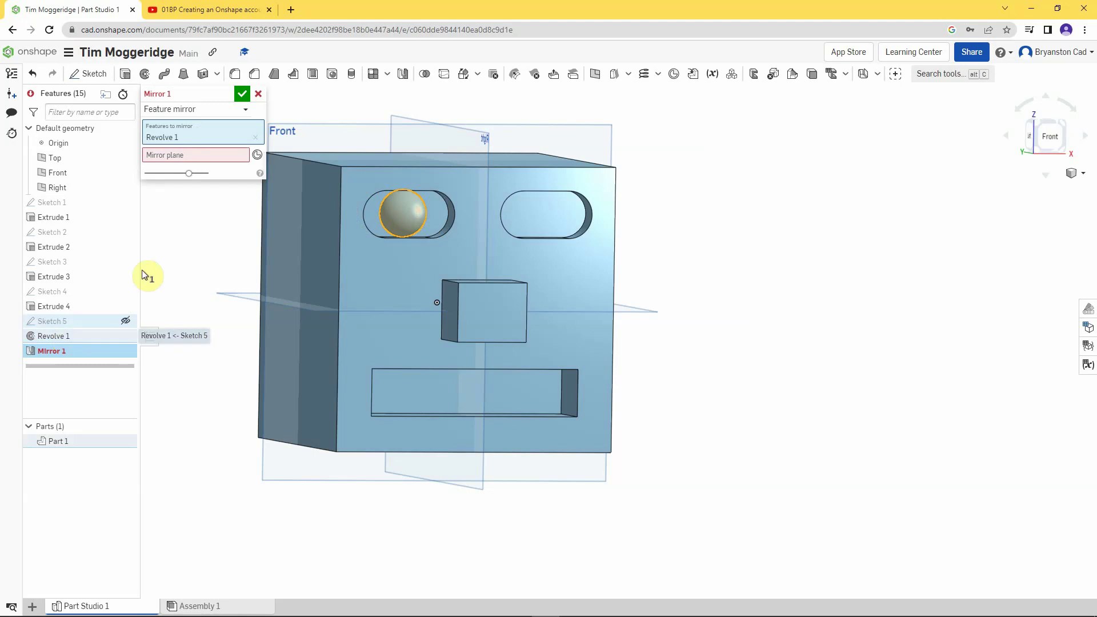
left_click(190, 155)
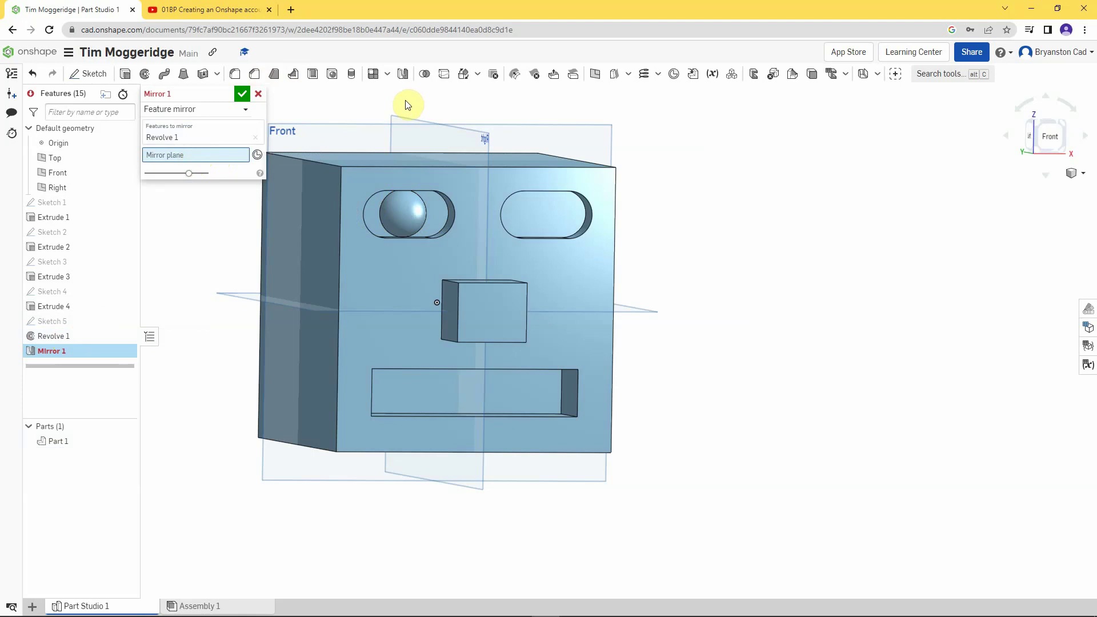
left_click(398, 120)
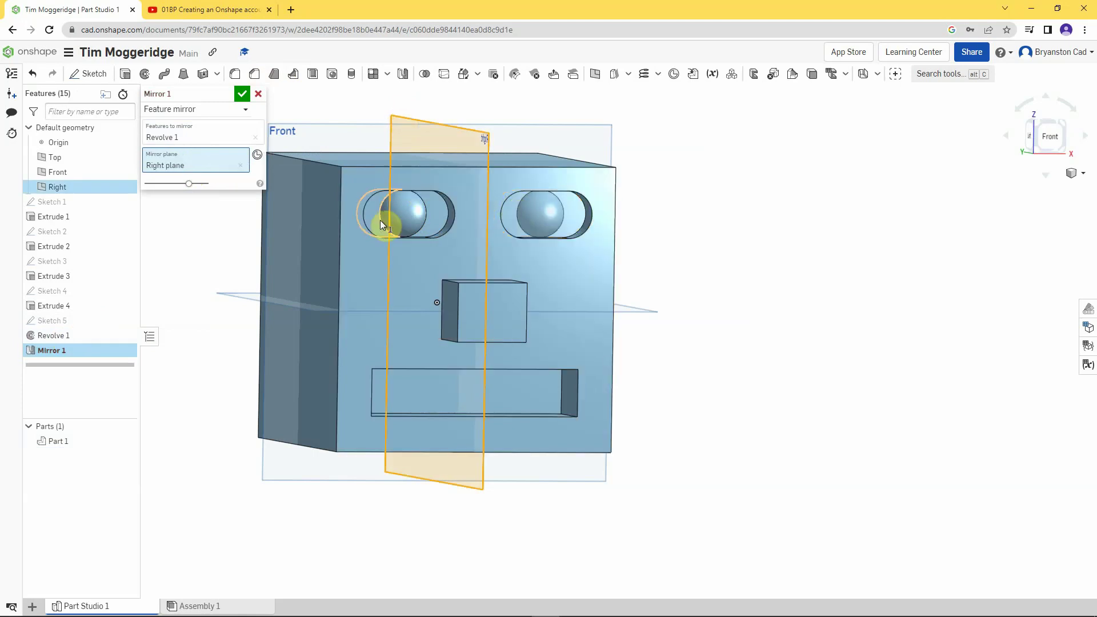
left_click(242, 97)
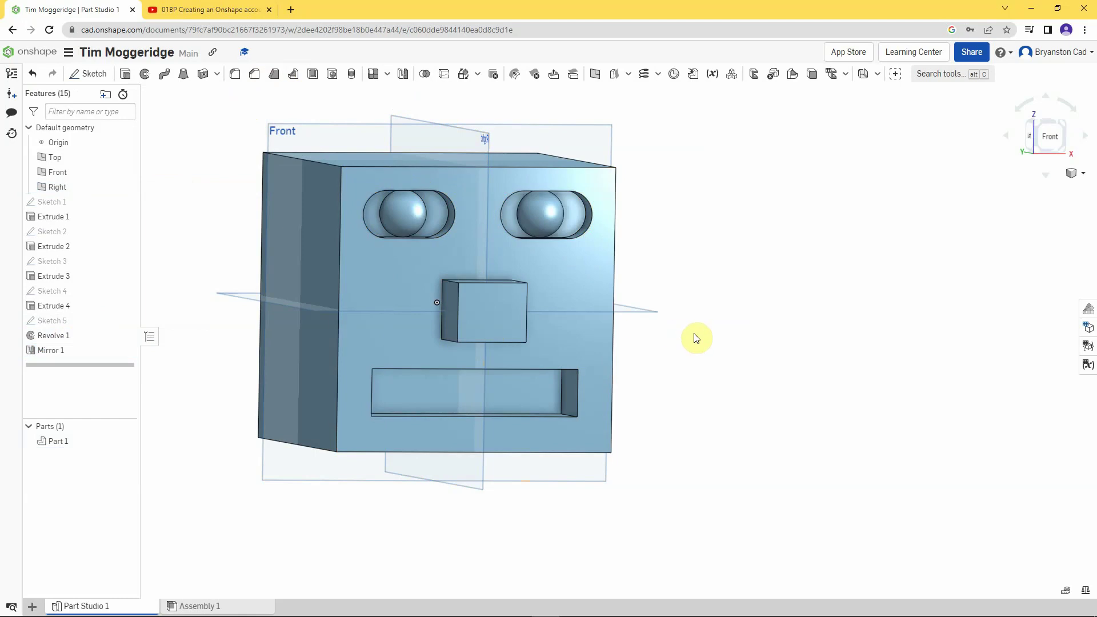
scroll(696, 338, "down", 2)
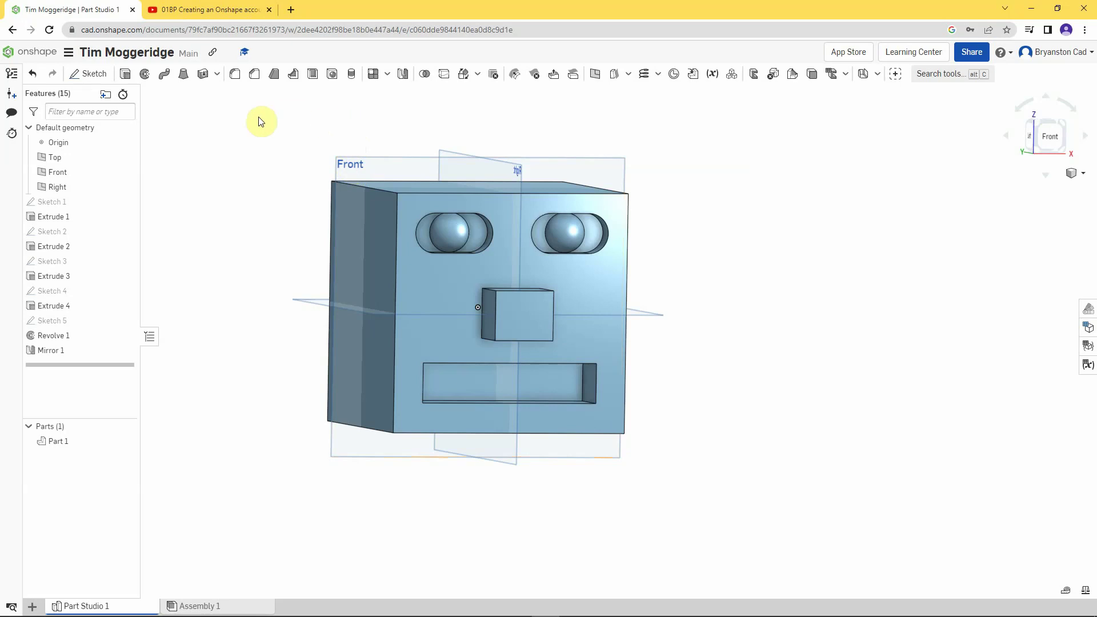
- Start Sketch 6 on the Front plane, view it face-on, and pick the Corner rectangle tool
right_click(60, 173)
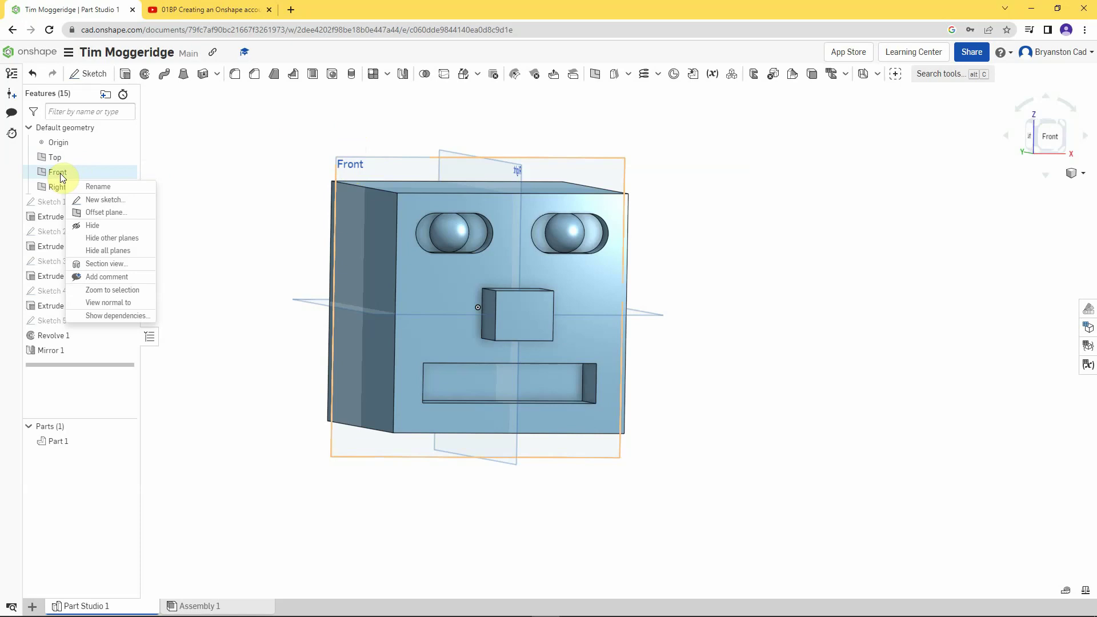
left_click(101, 201)
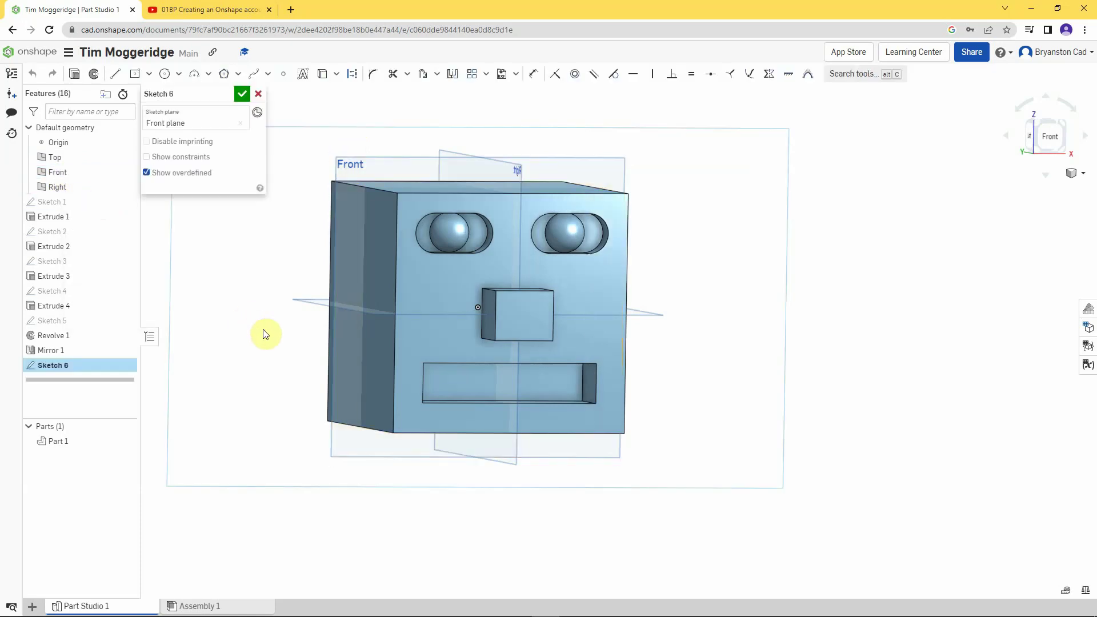
key("n")
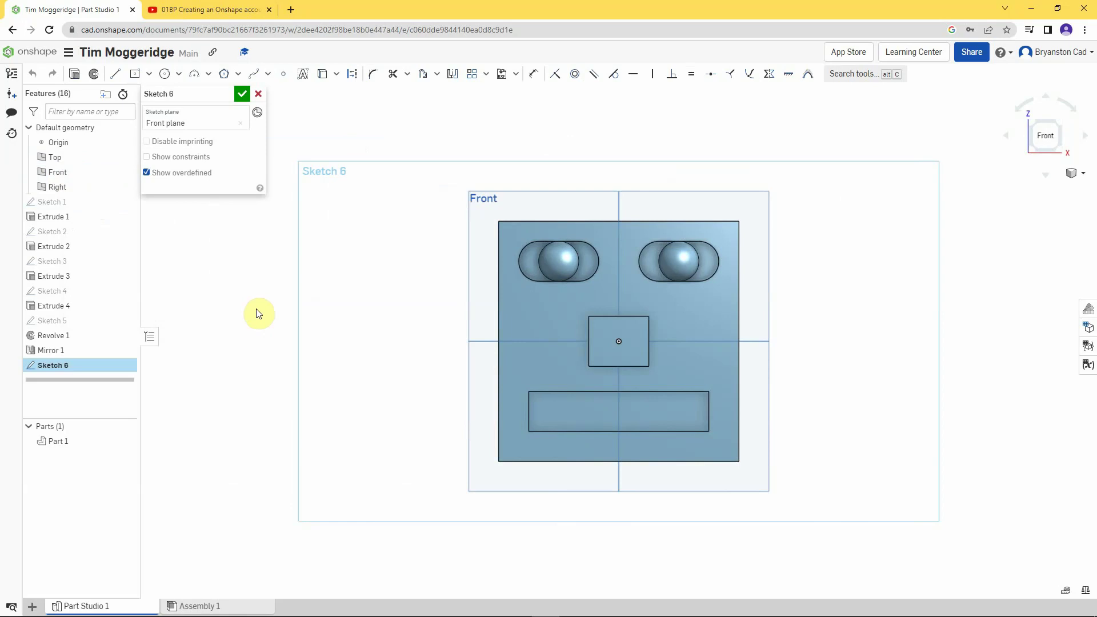
scroll(812, 380, "up", 5)
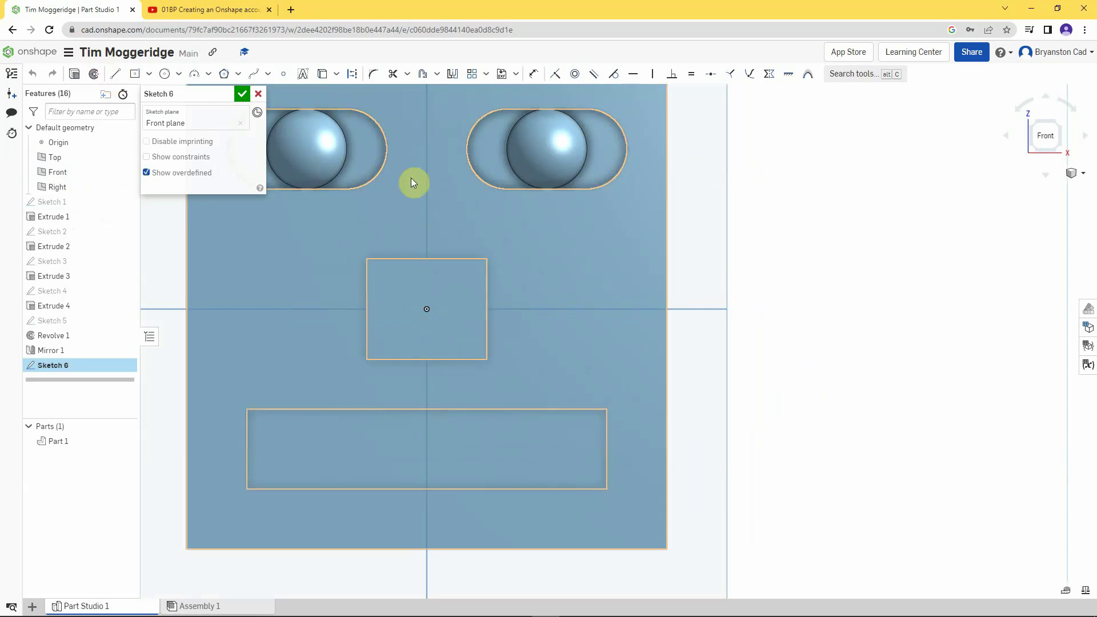
left_click(150, 75)
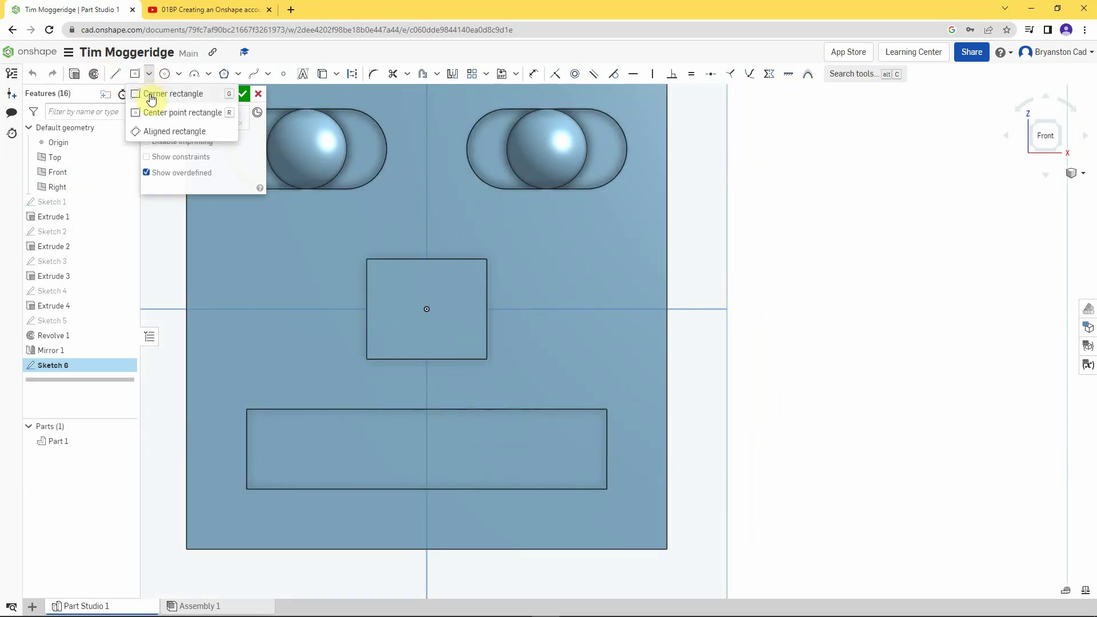
left_click(151, 96)
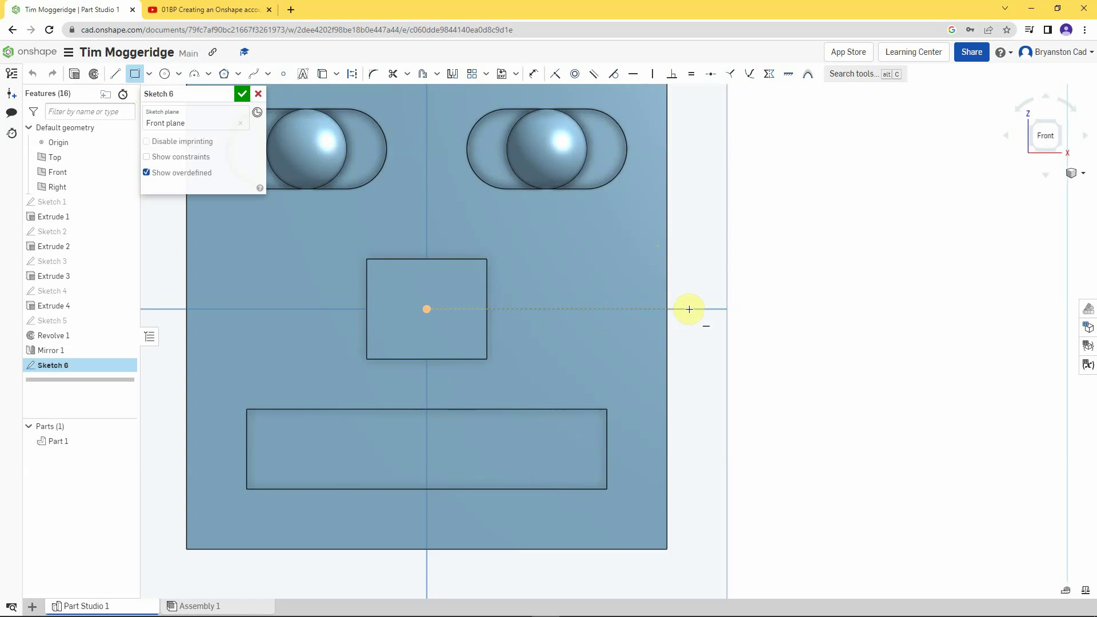
- Draw a small corner rectangle on the horizontal axis and a taller rectangle adjoining it
left_click(689, 308)
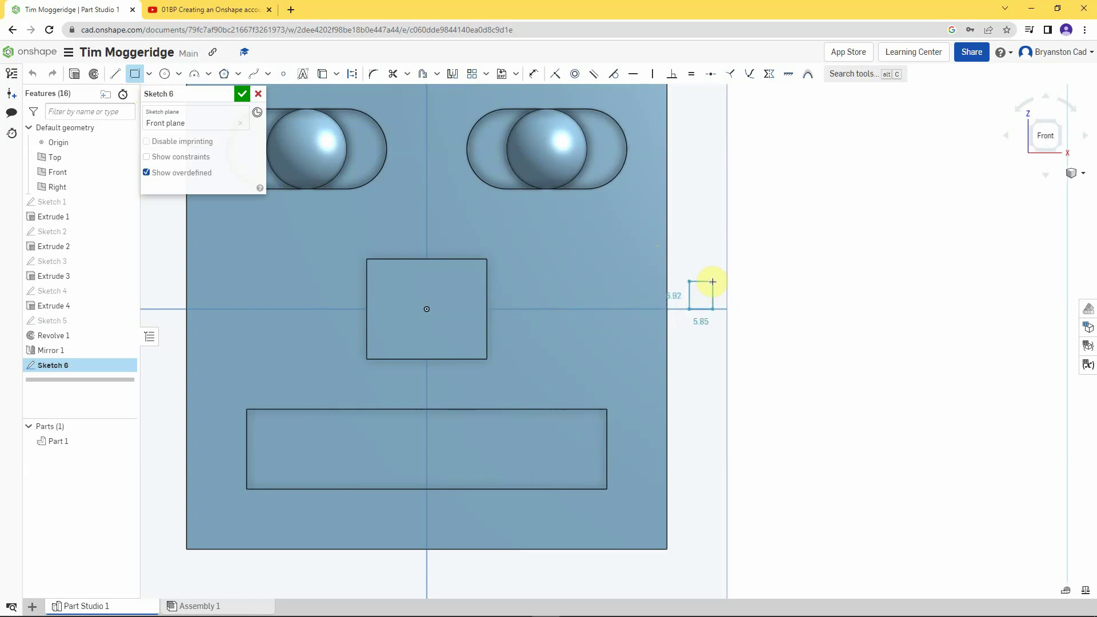
left_click(712, 282)
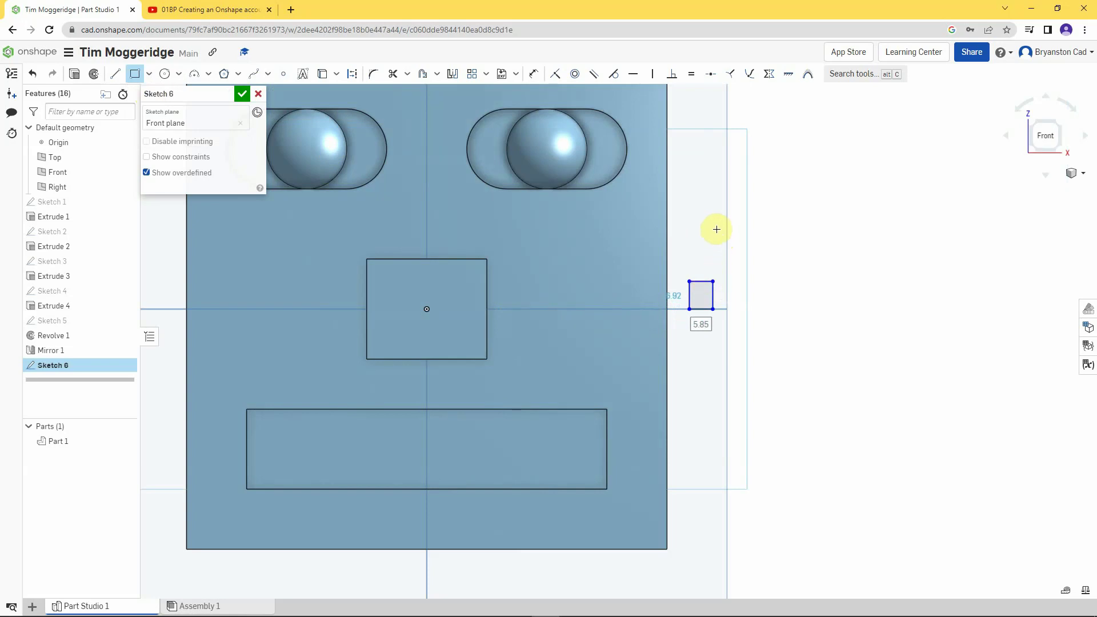
left_click(713, 309)
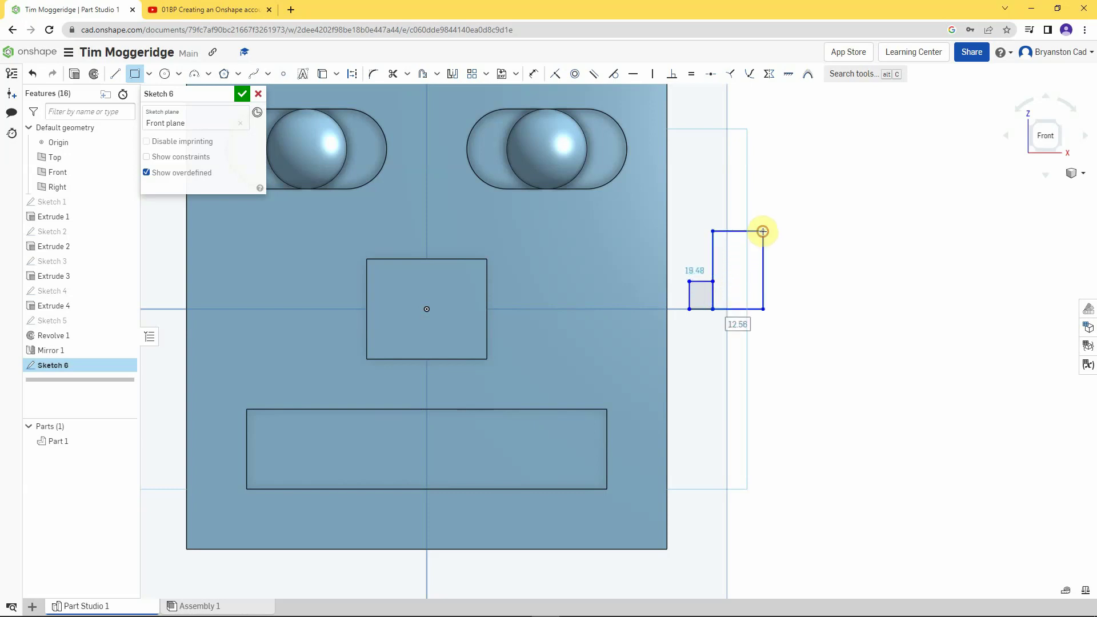
left_click(763, 231)
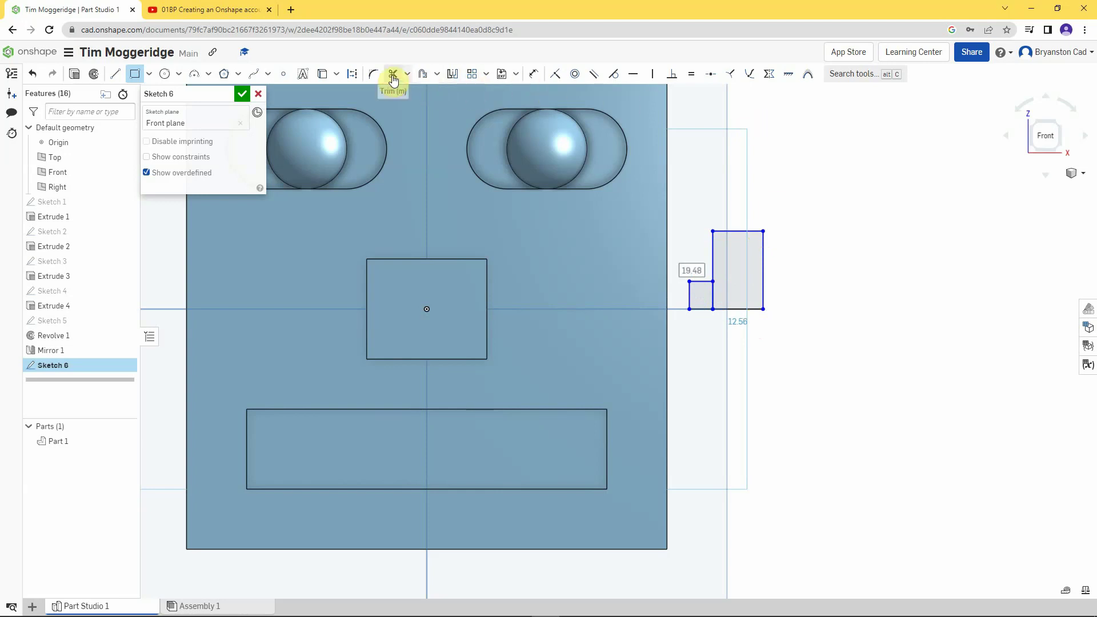
- Trim the dividing line between the two rectangles to merge them into an L-shaped profile
left_click(393, 77)
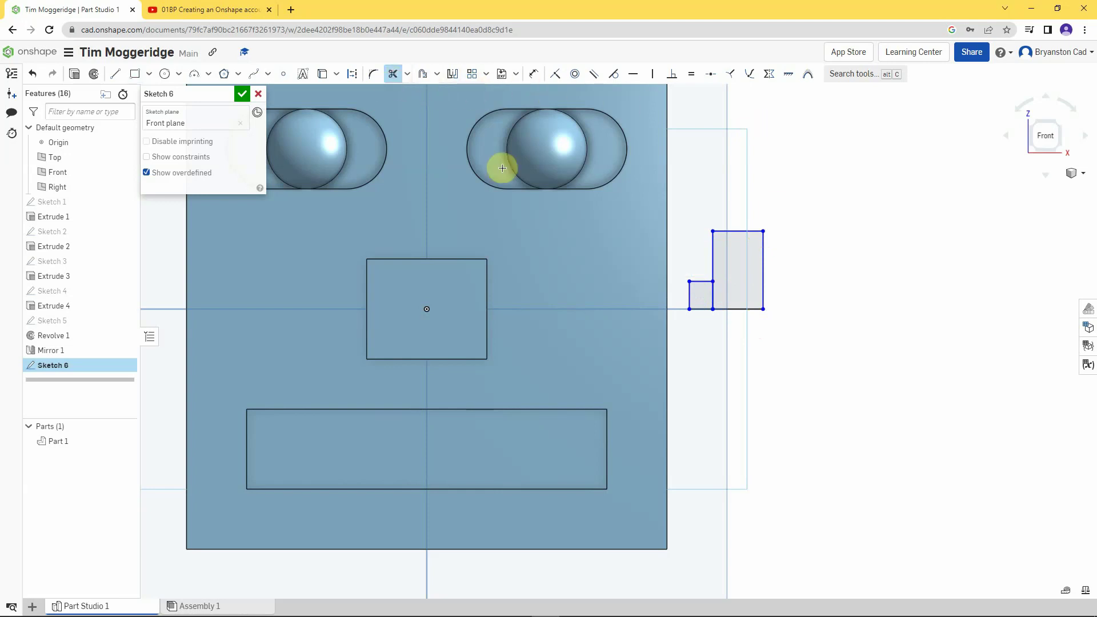
left_click(713, 298)
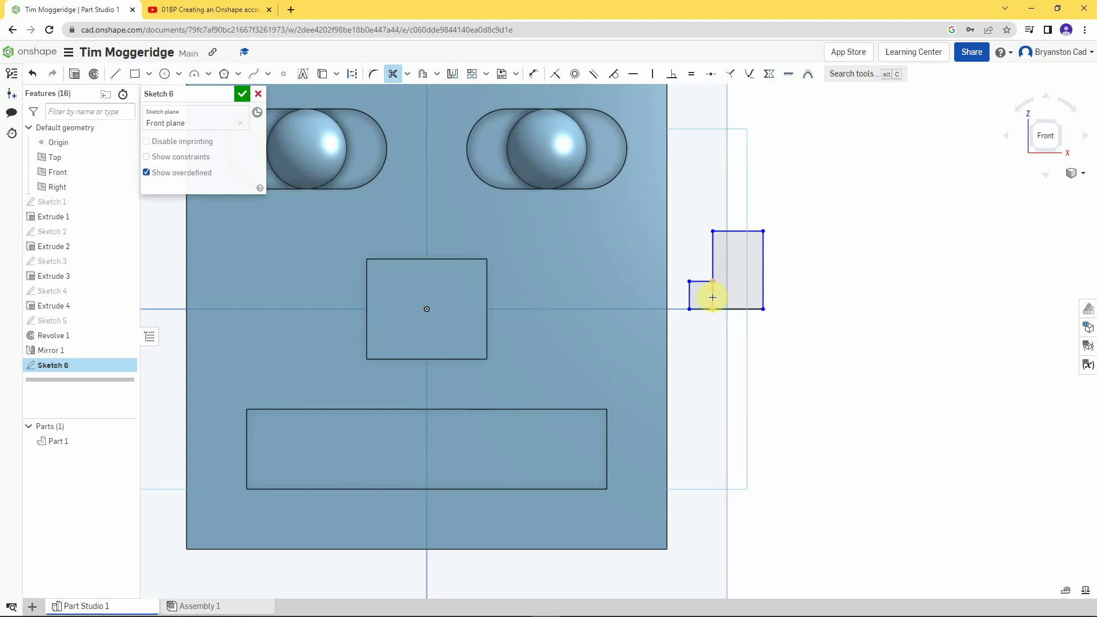
left_click(712, 298)
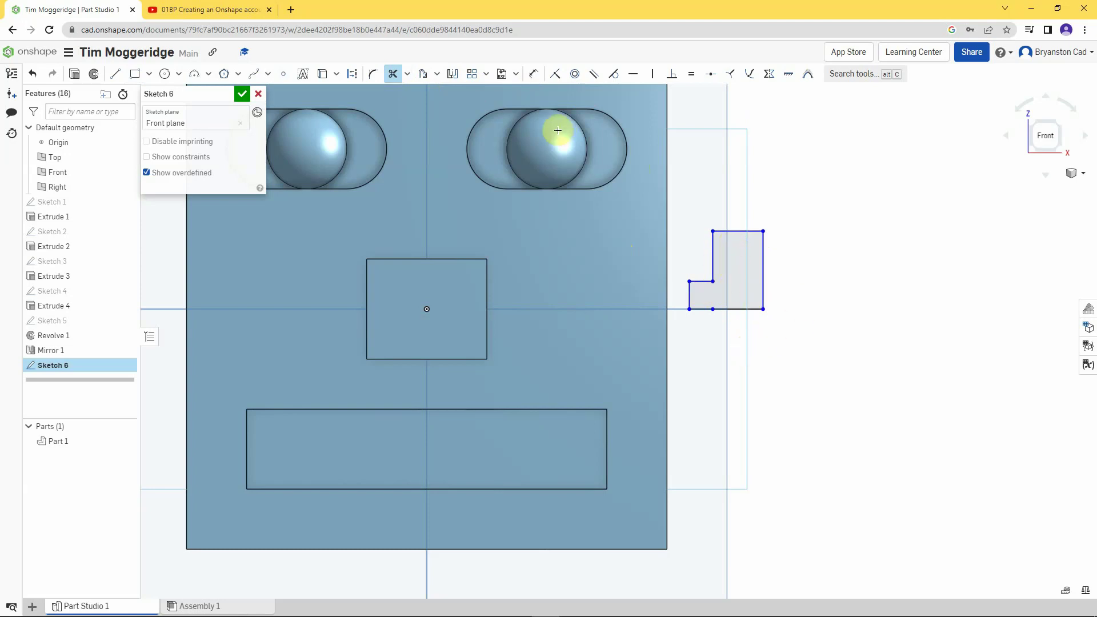
- Dimension the L-profile's short left edge to 12 and the tall right edge to 30
left_click(537, 75)
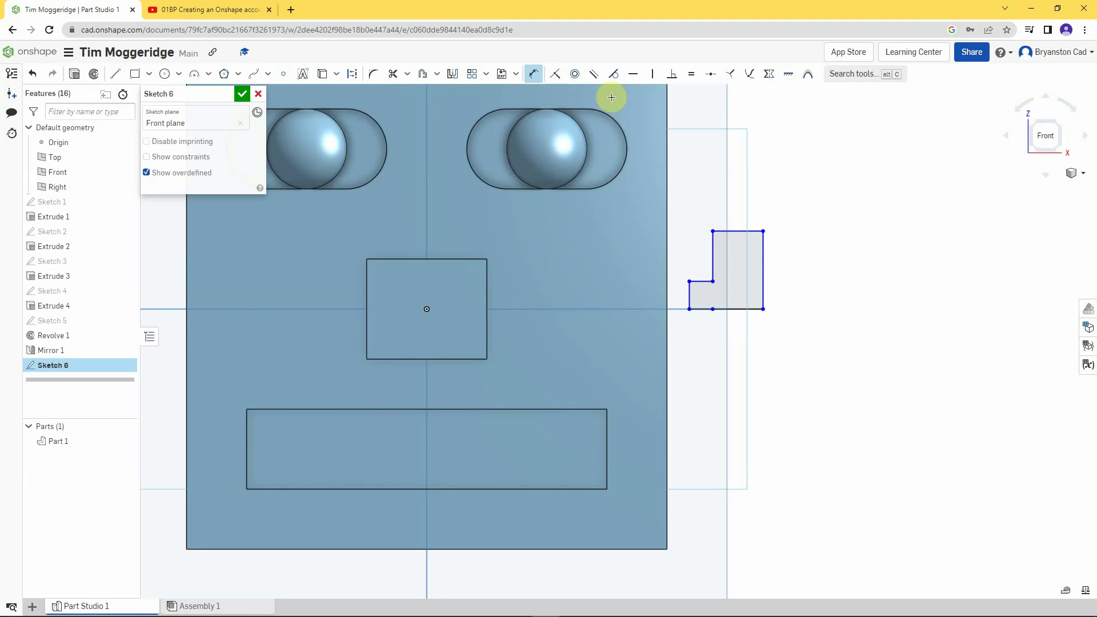
left_click(688, 297)
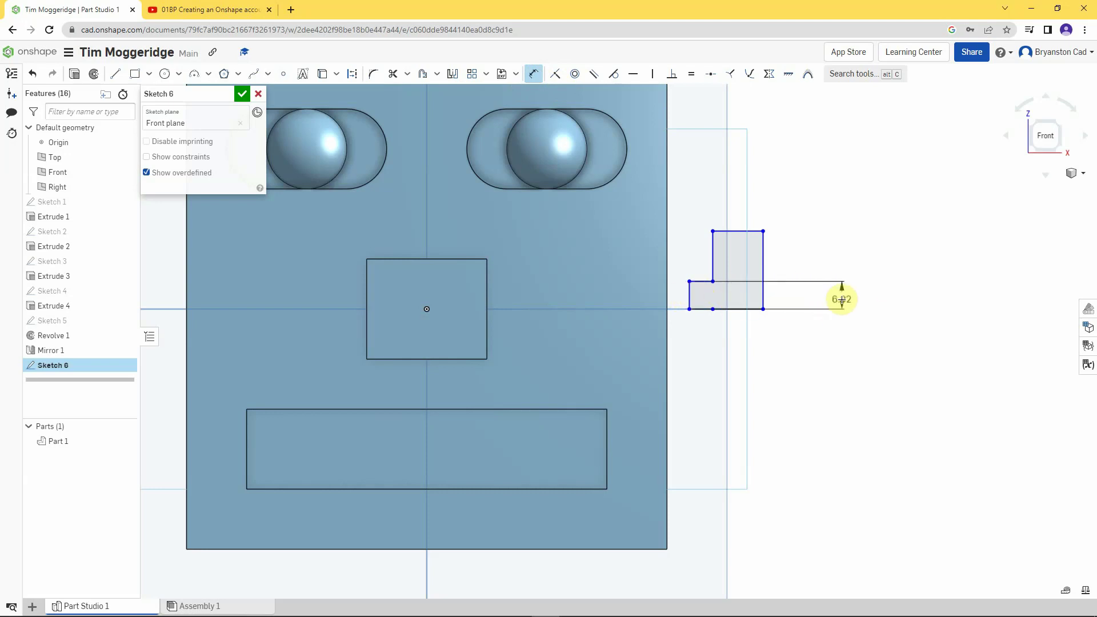
left_click(842, 300)
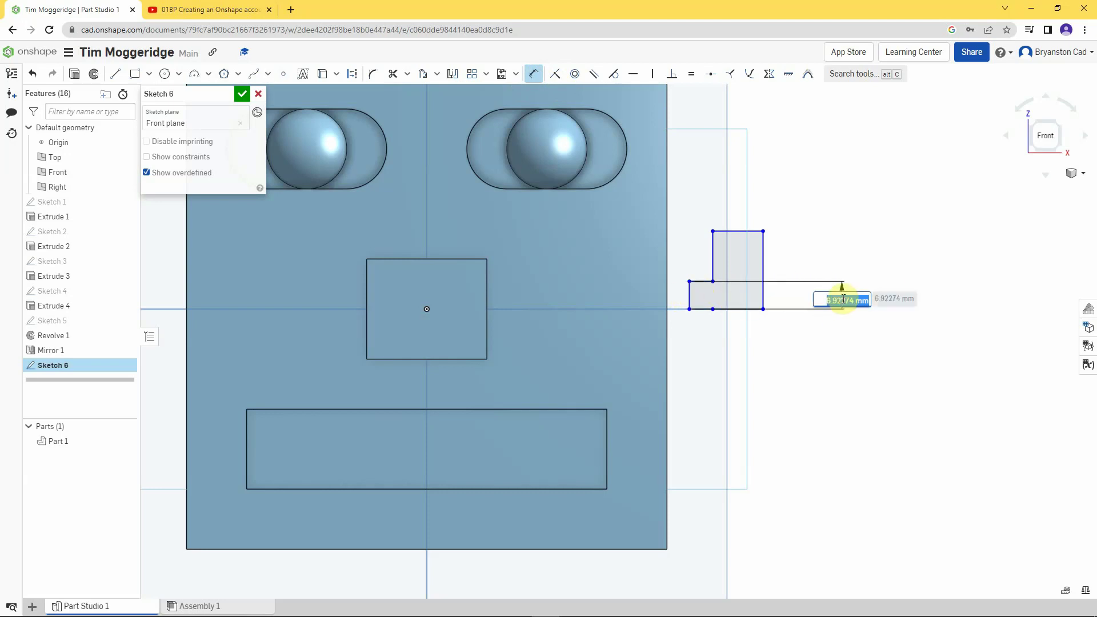
type("12")
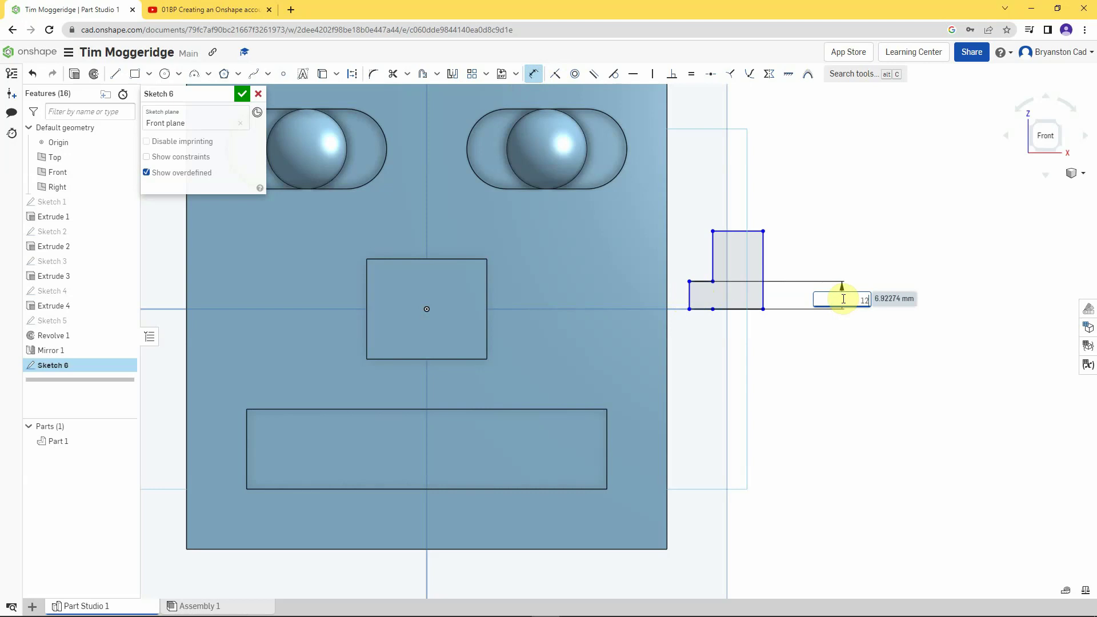
key("Return")
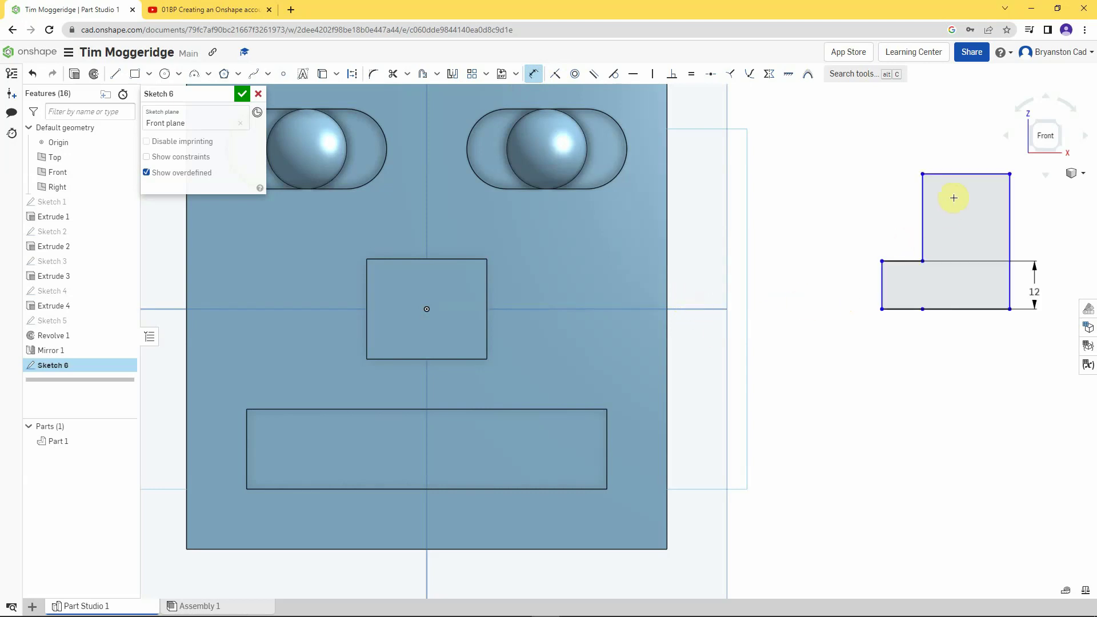
left_click(1009, 216)
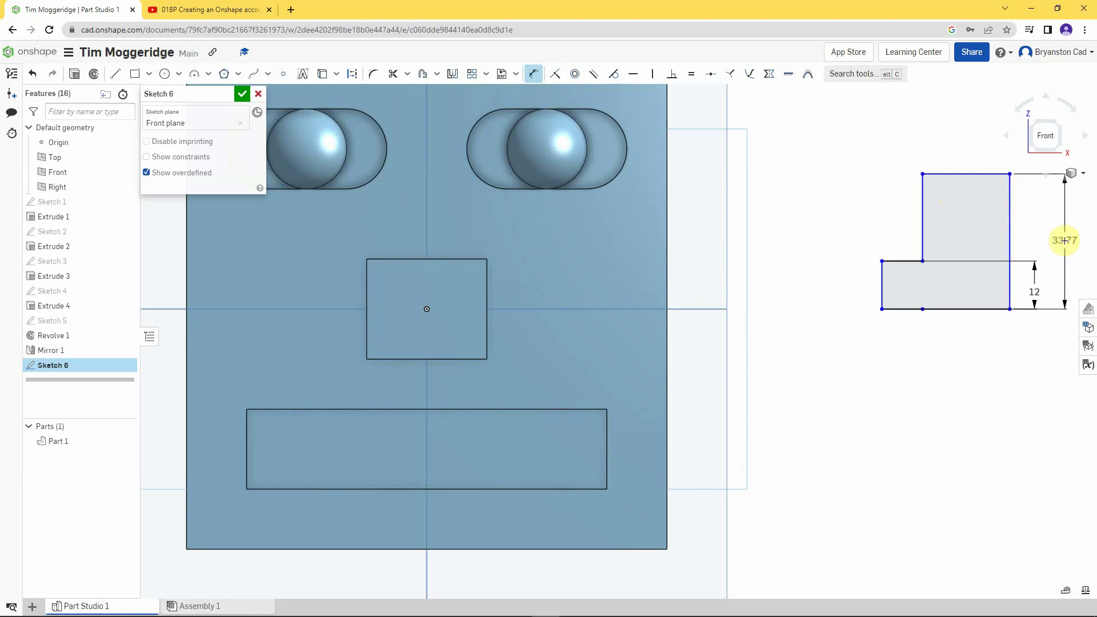
left_click(1064, 241)
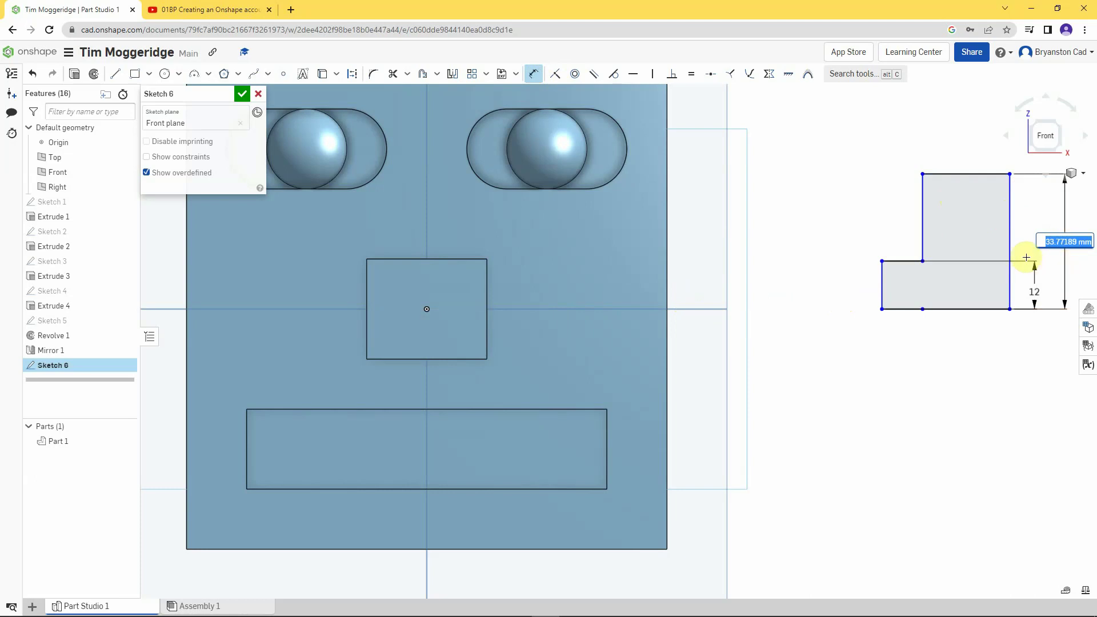
type("30")
key("Return")
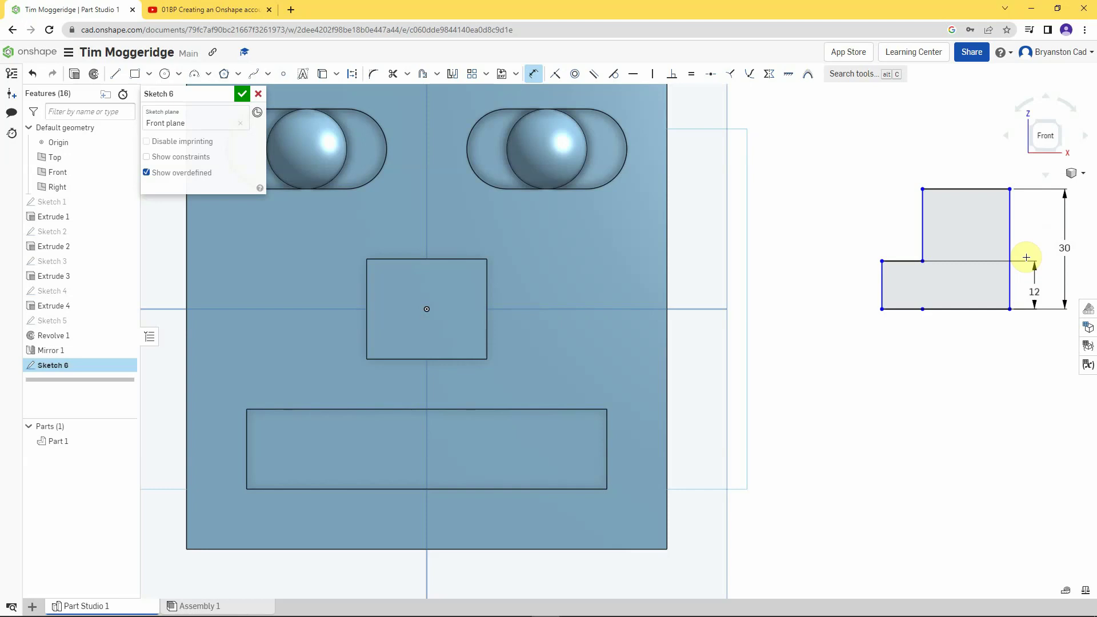
- Dimension the L-profile's top width to 20 and the horizontal step width to 10
left_click(962, 186)
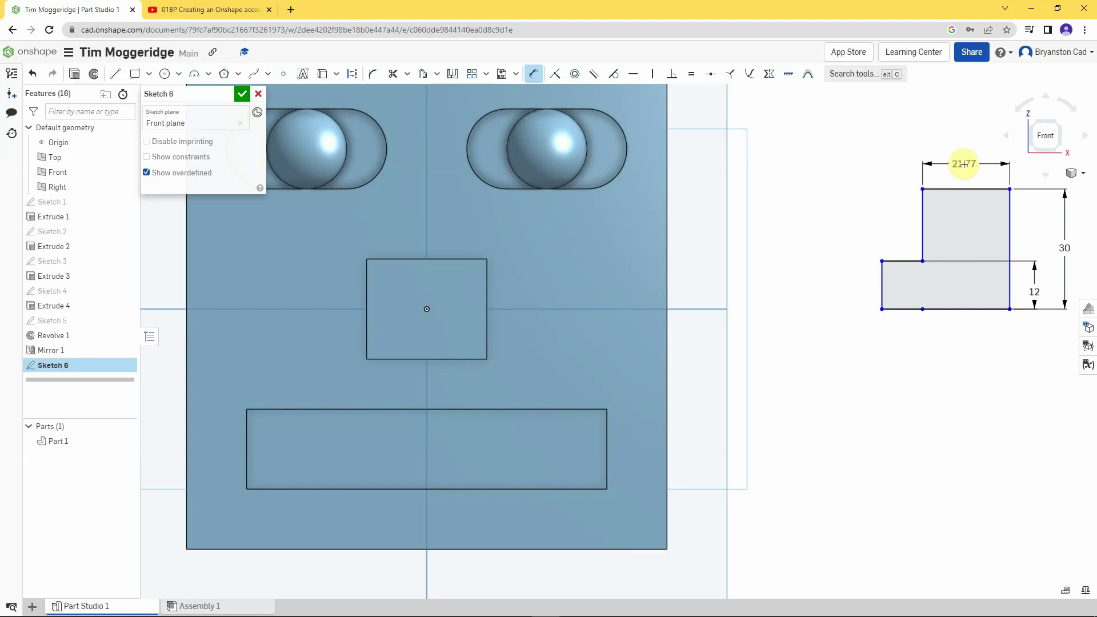
left_click(963, 160)
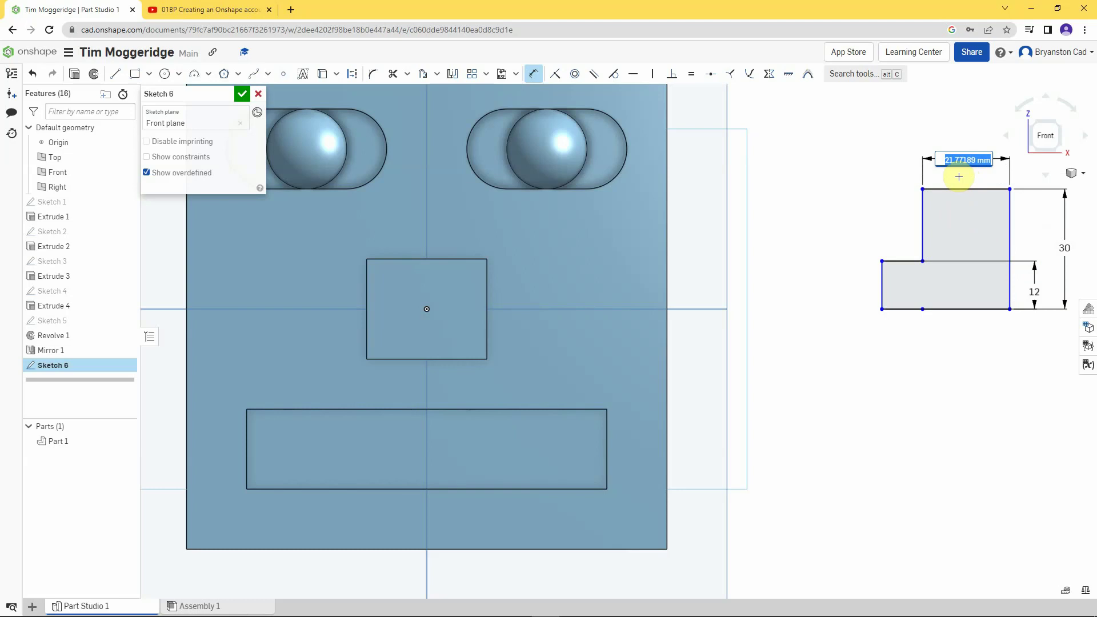
type("20")
key("Return")
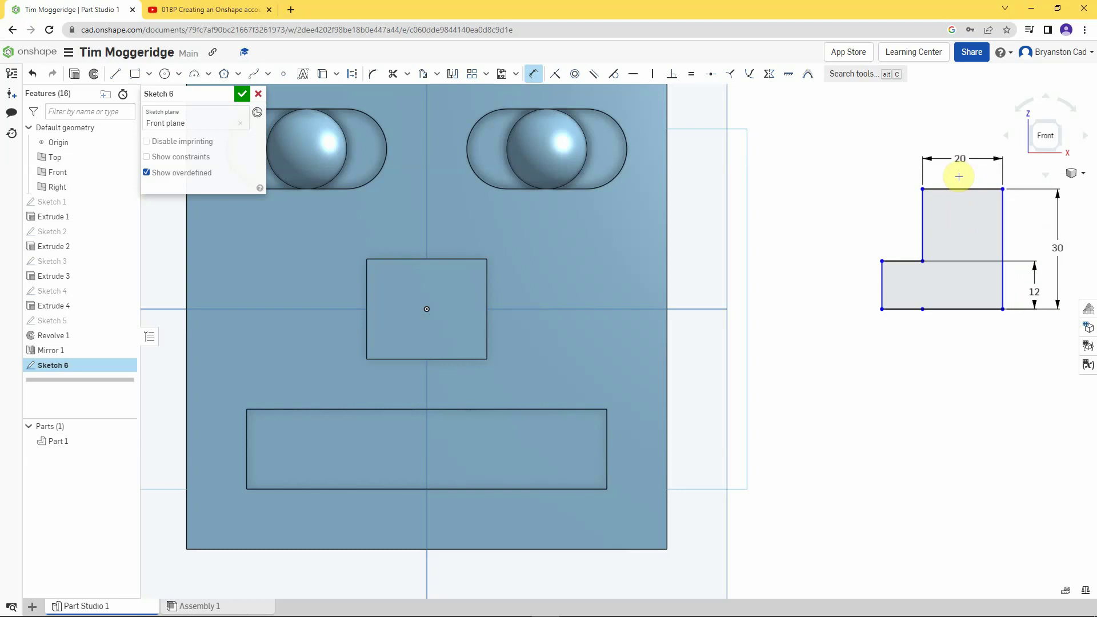
left_click(899, 260)
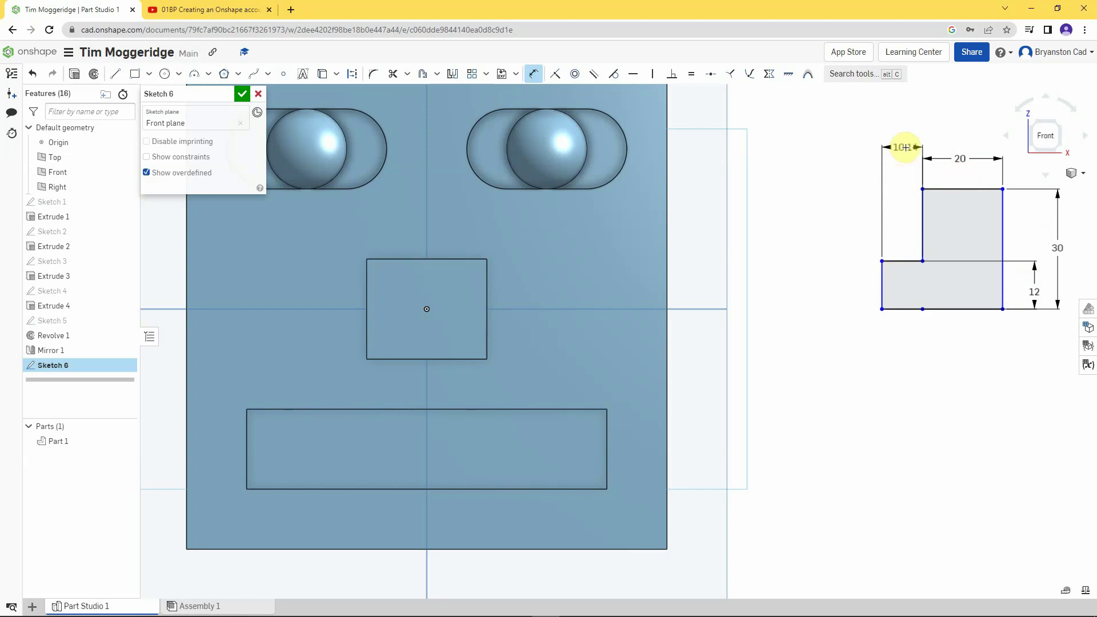
left_click(902, 154)
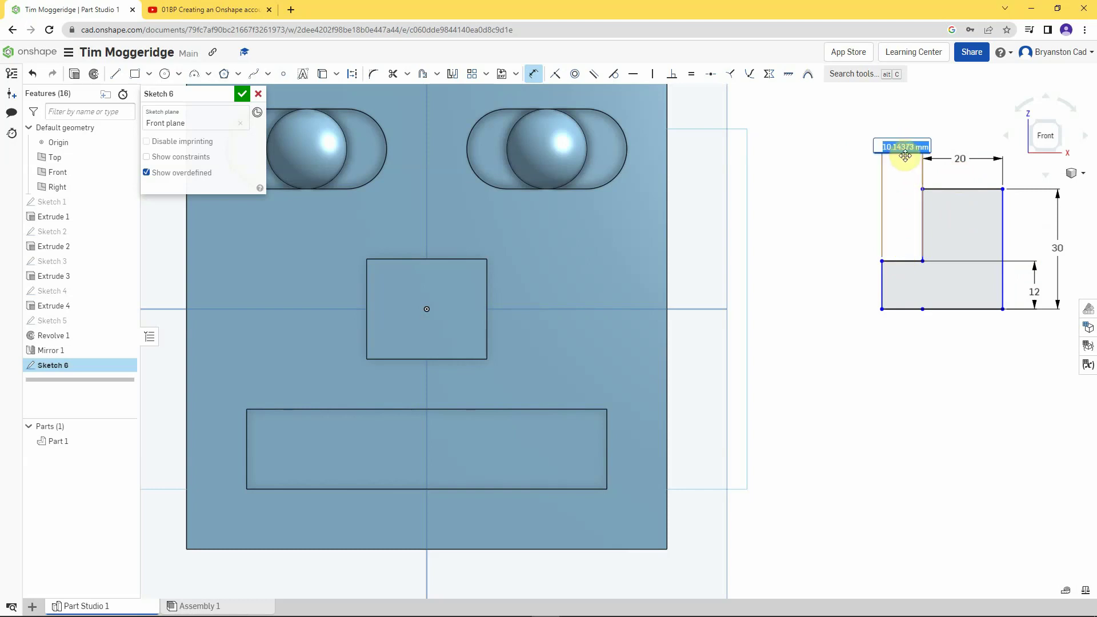
type("10")
key("Return")
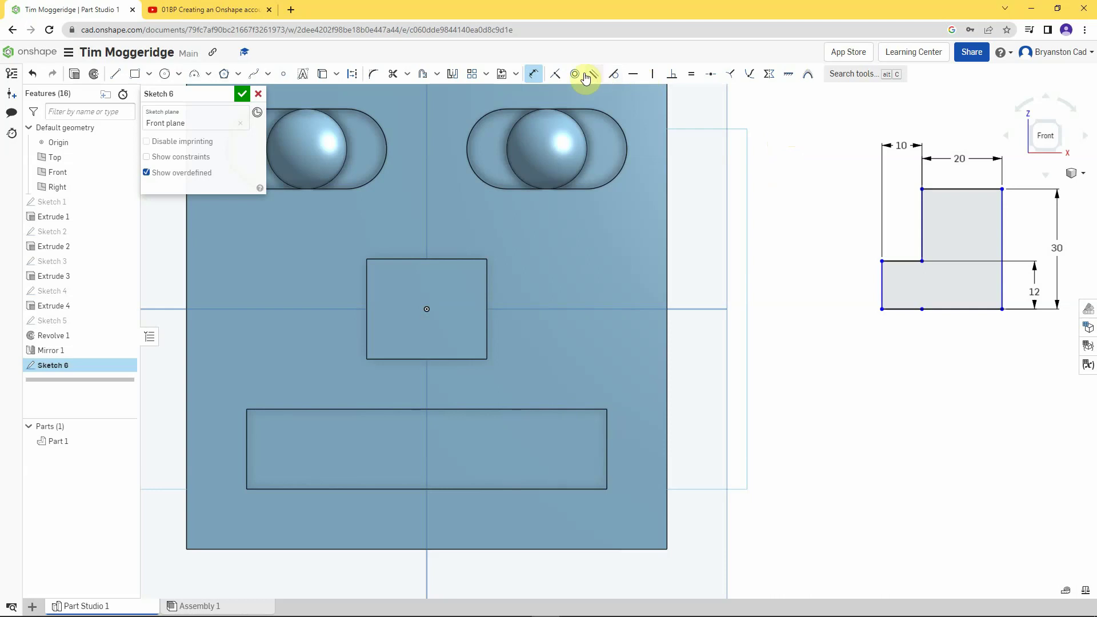
- Make the L-shape's left vertical edge coincident with the cube's right side
left_click(554, 76)
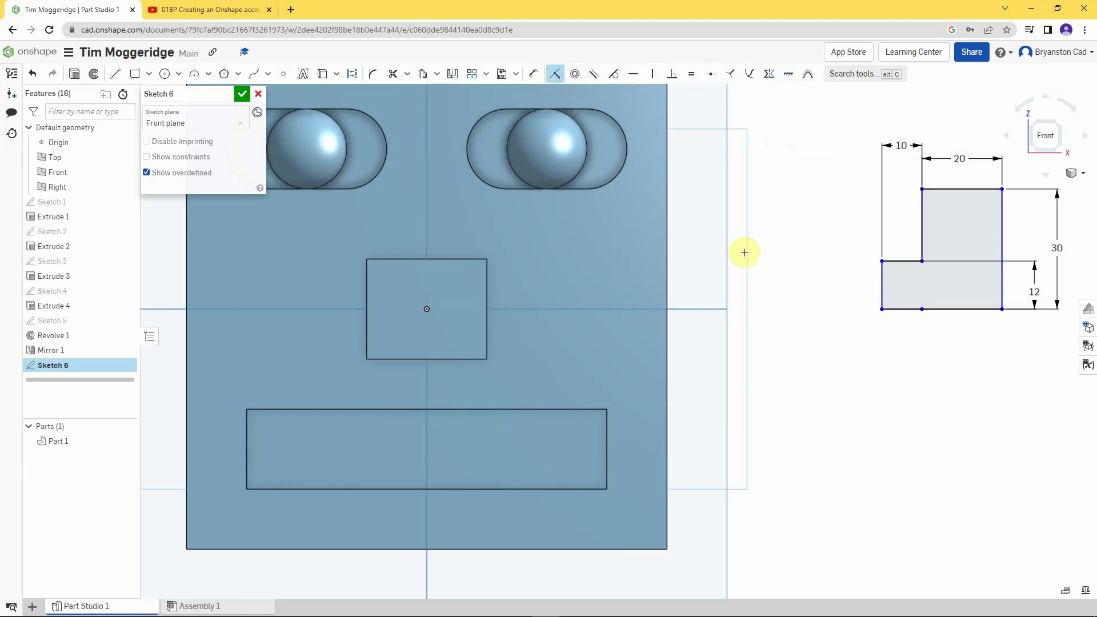
left_click(882, 281)
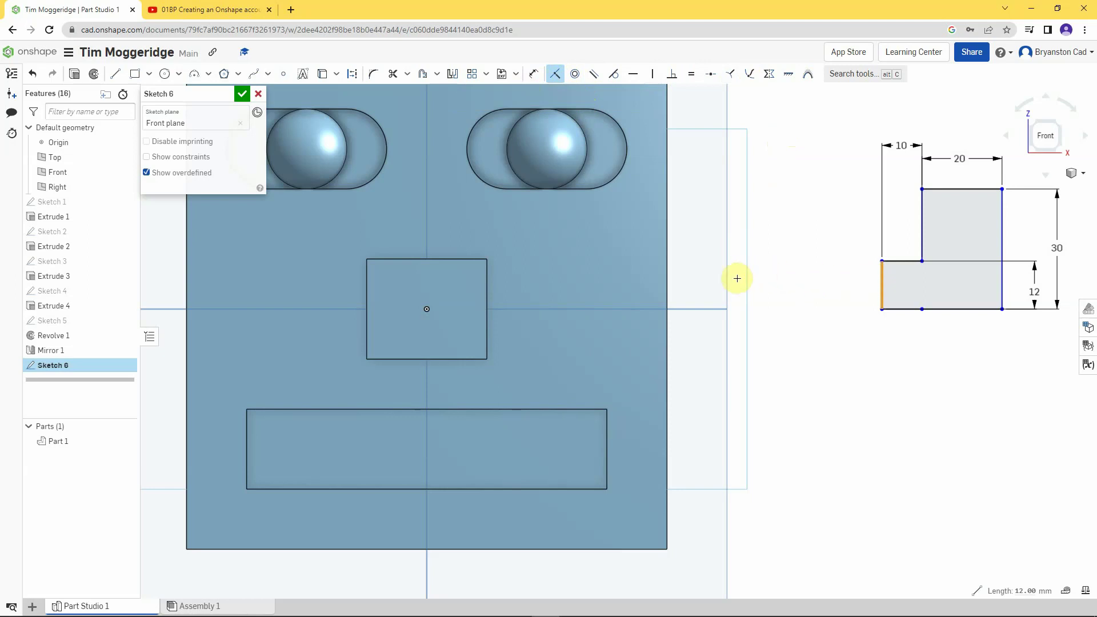
left_click(667, 283)
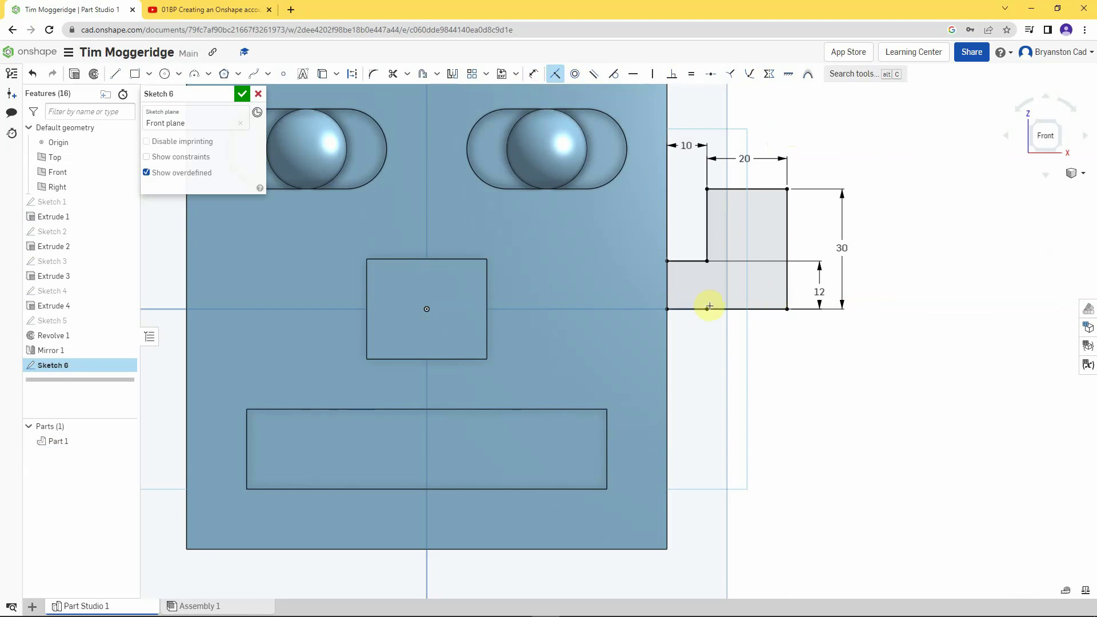
- Fully revolve the L-profile about its bottom edge, adding it to Part 1 as an ear
left_click(93, 75)
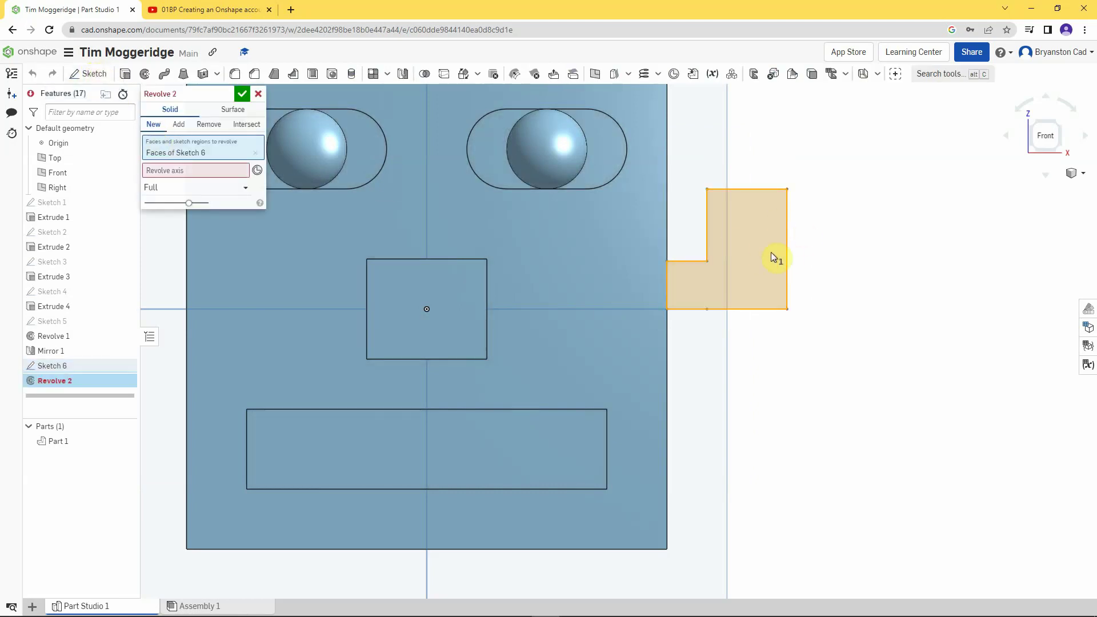
left_click(178, 125)
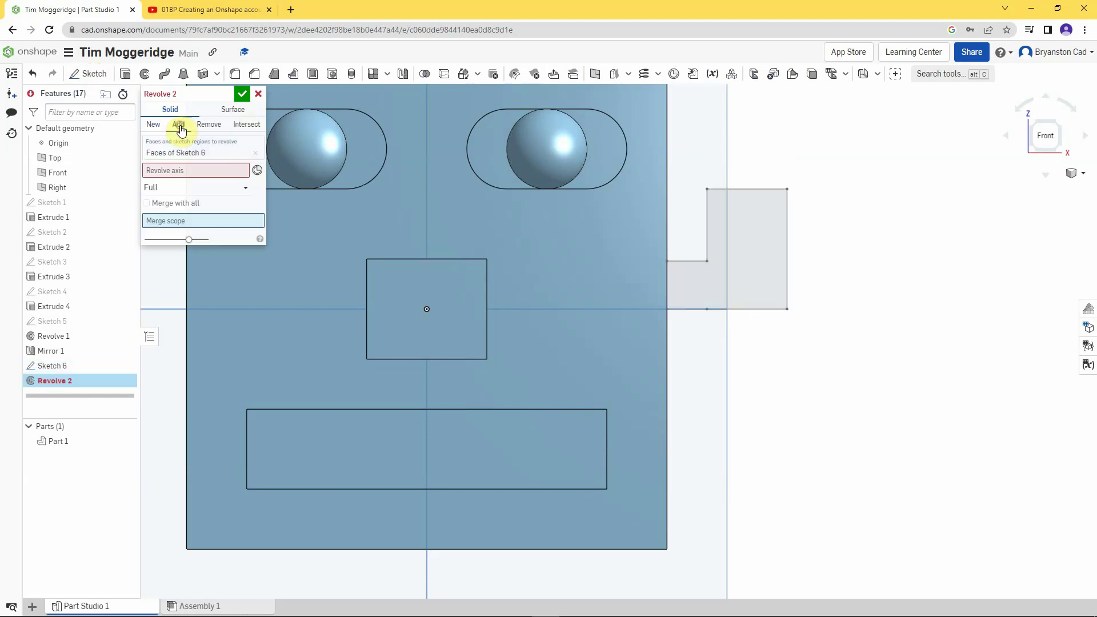
left_click(188, 172)
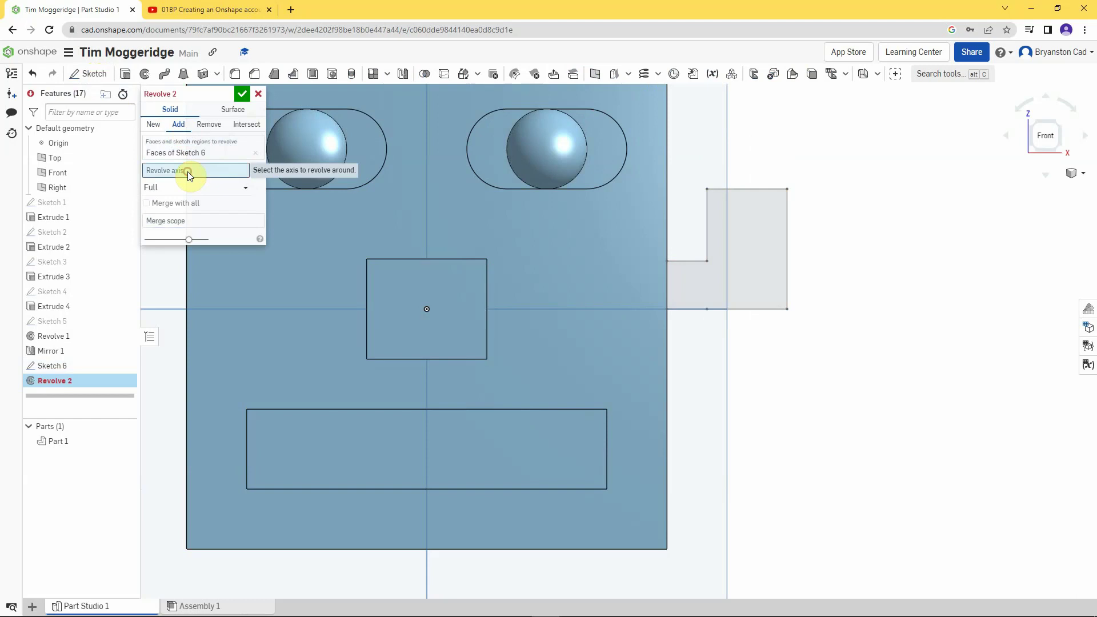
left_click(743, 309)
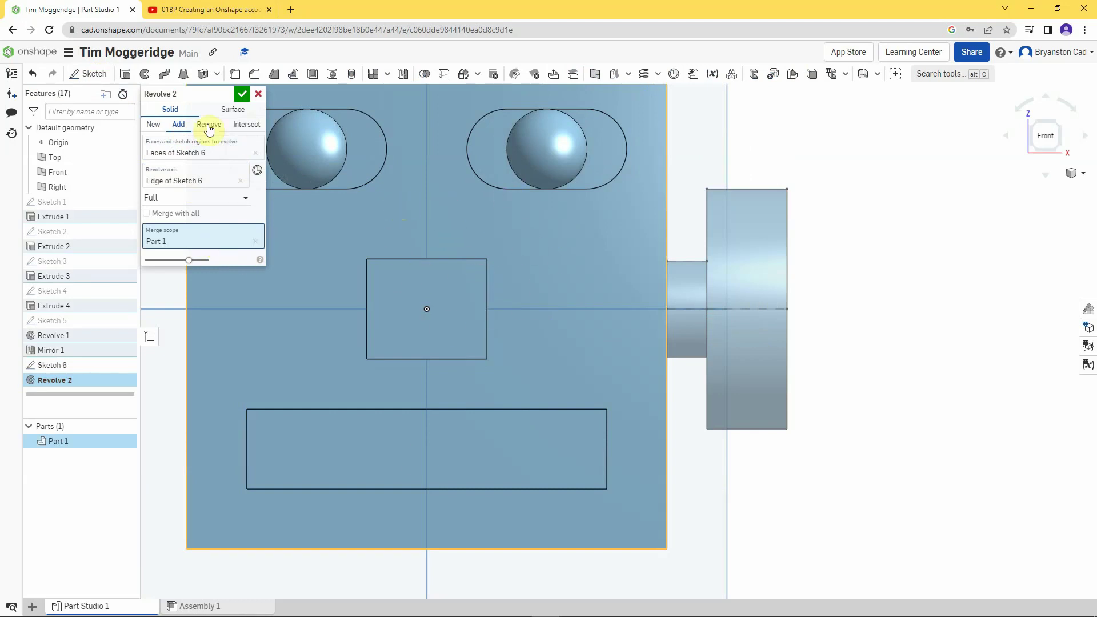
left_click(242, 93)
scroll(407, 259, "down", 4)
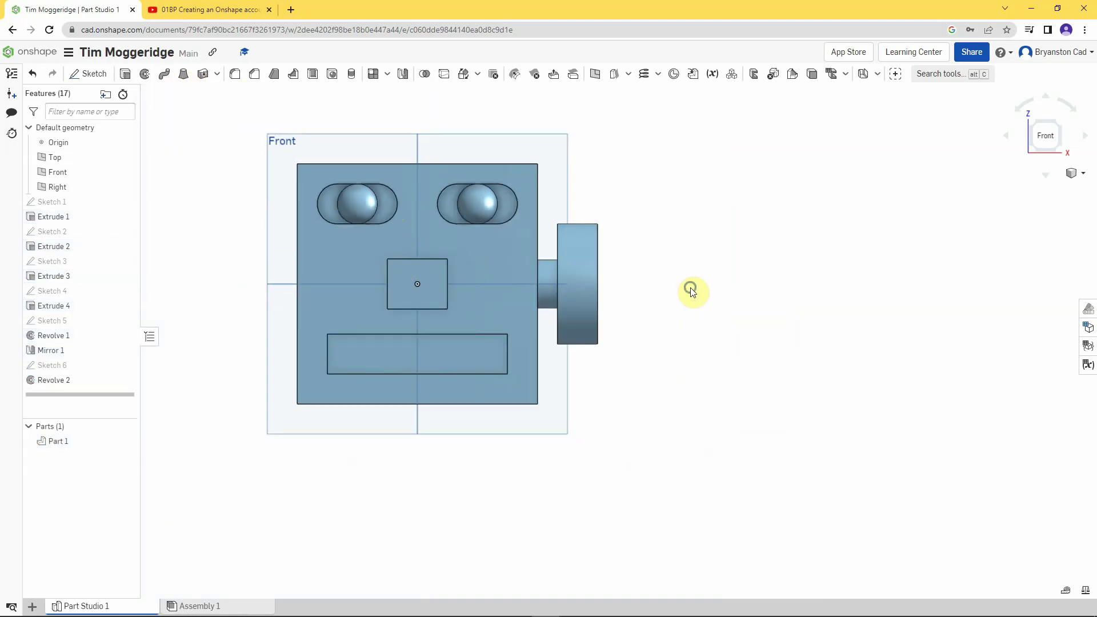
- Orbit the head to an angled view showing its top and the right-side ear
mouse_move(693, 293)
right_mouse_down()
mouse_move(675, 304)
mouse_move(703, 297)
mouse_move(681, 308)
right_mouse_up()
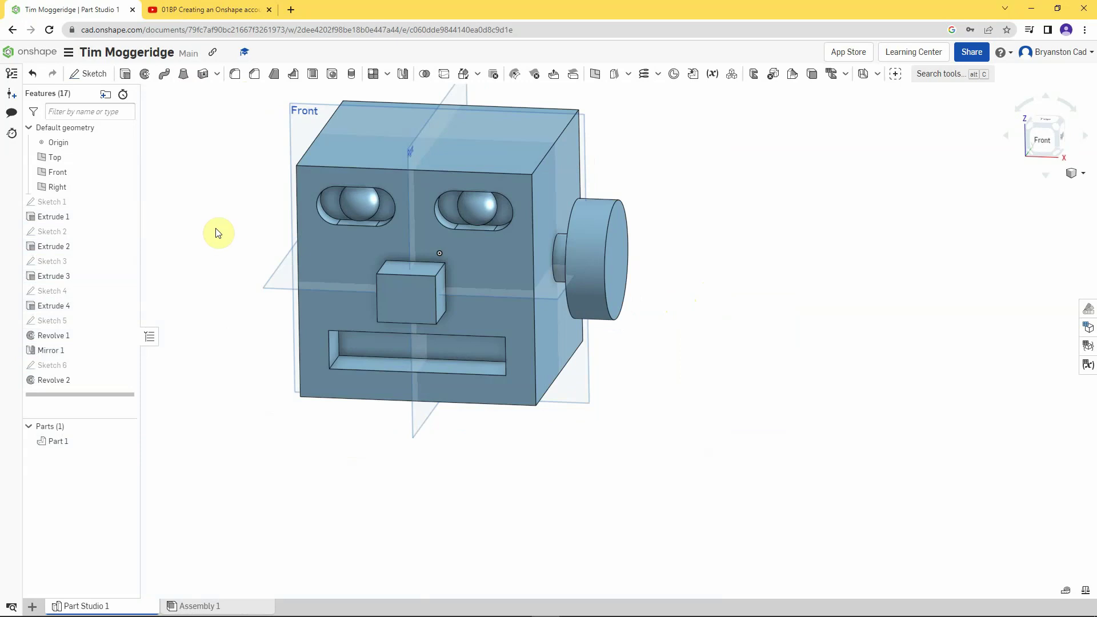
- Mirror the Revolve 2 ear feature across the Right plane onto the head's left side
left_click(403, 74)
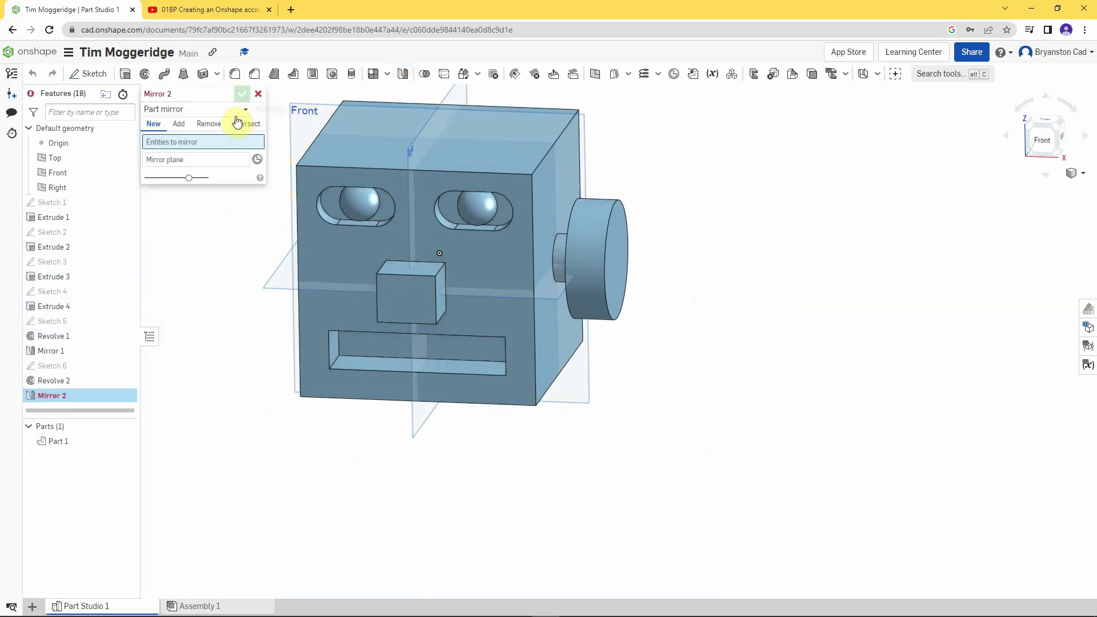
left_click(213, 112)
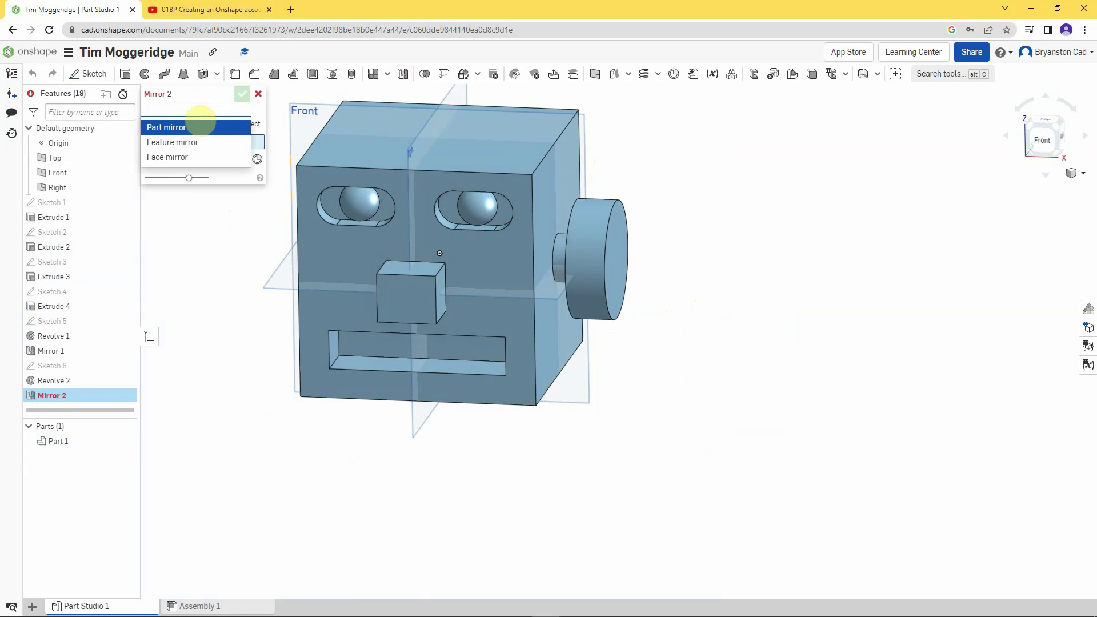
left_click(190, 143)
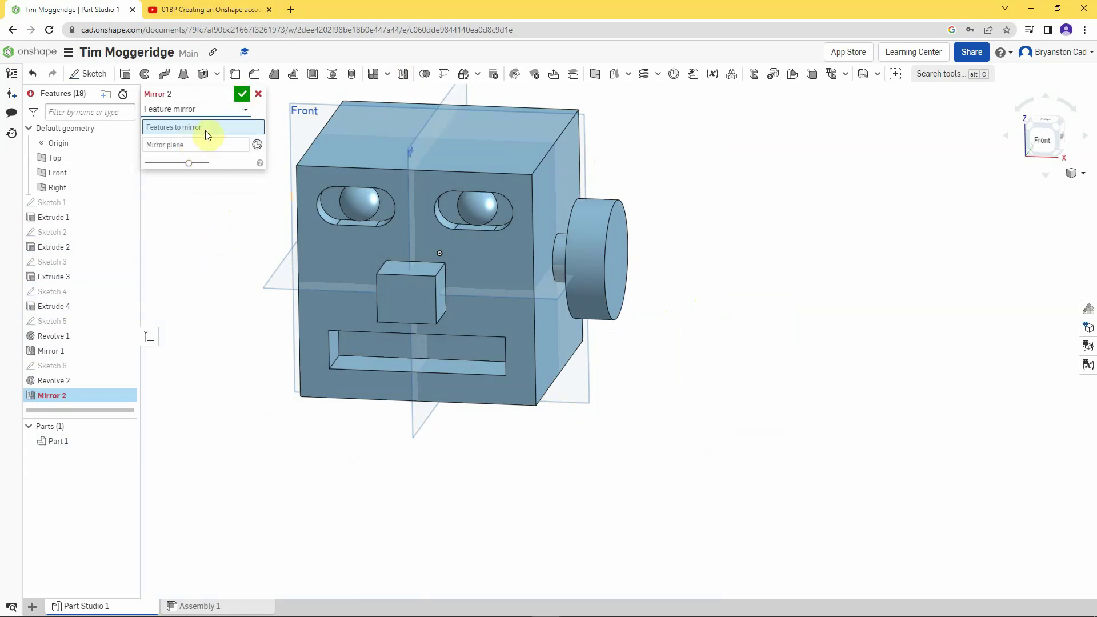
left_click(79, 380)
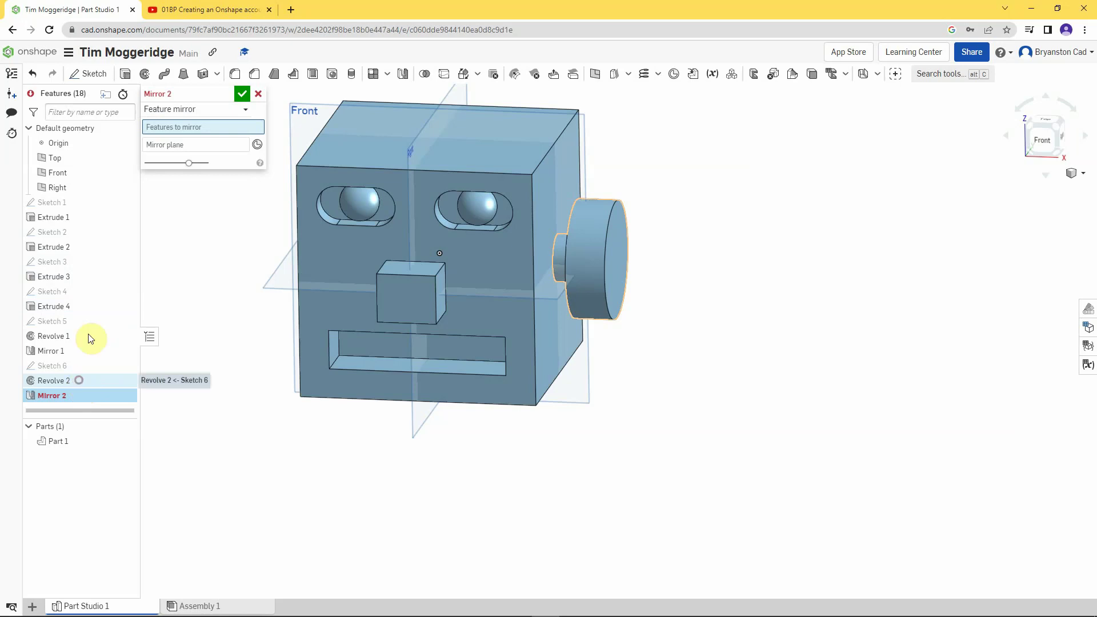
left_click(193, 157)
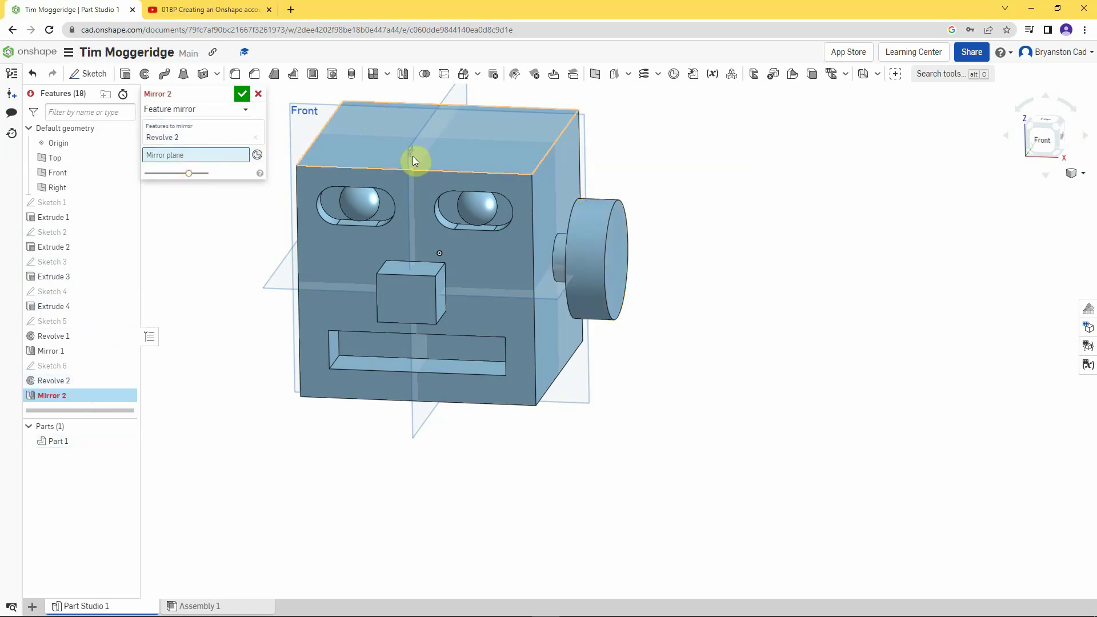
left_click(66, 188)
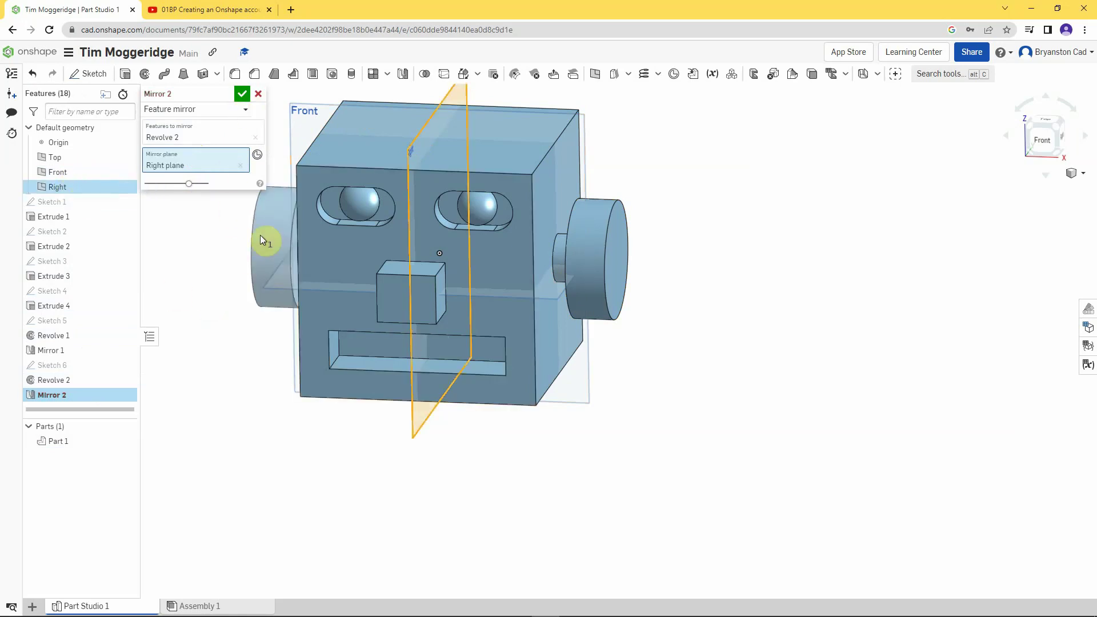
left_click(241, 93)
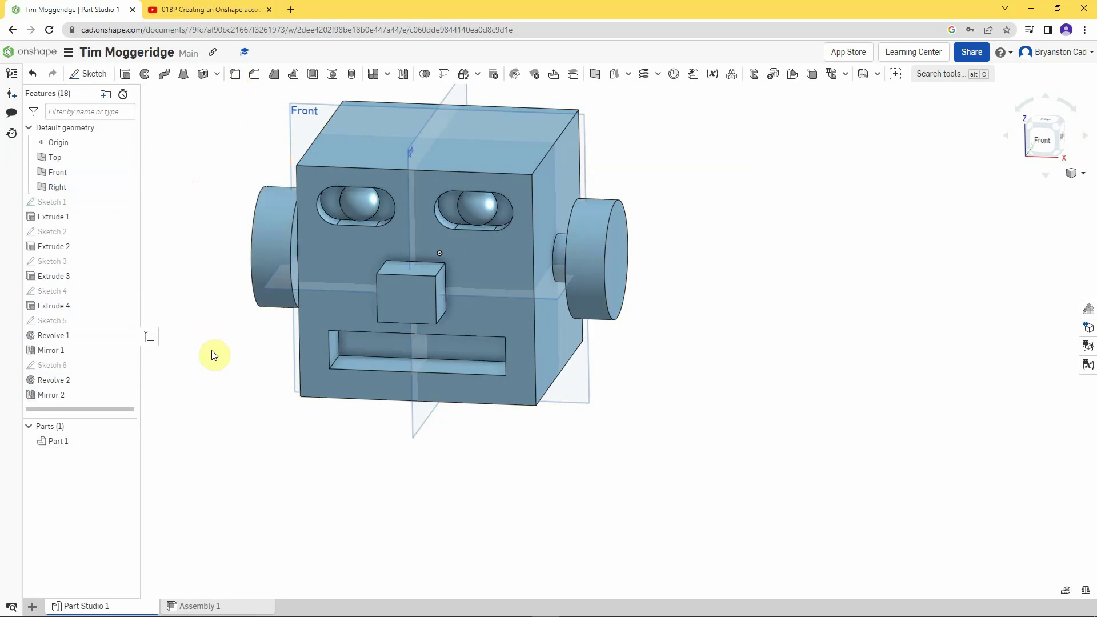
scroll(215, 354, "down", 1)
mouse_move(217, 414)
right_mouse_down()
mouse_move(235, 412)
mouse_move(226, 426)
right_mouse_up()
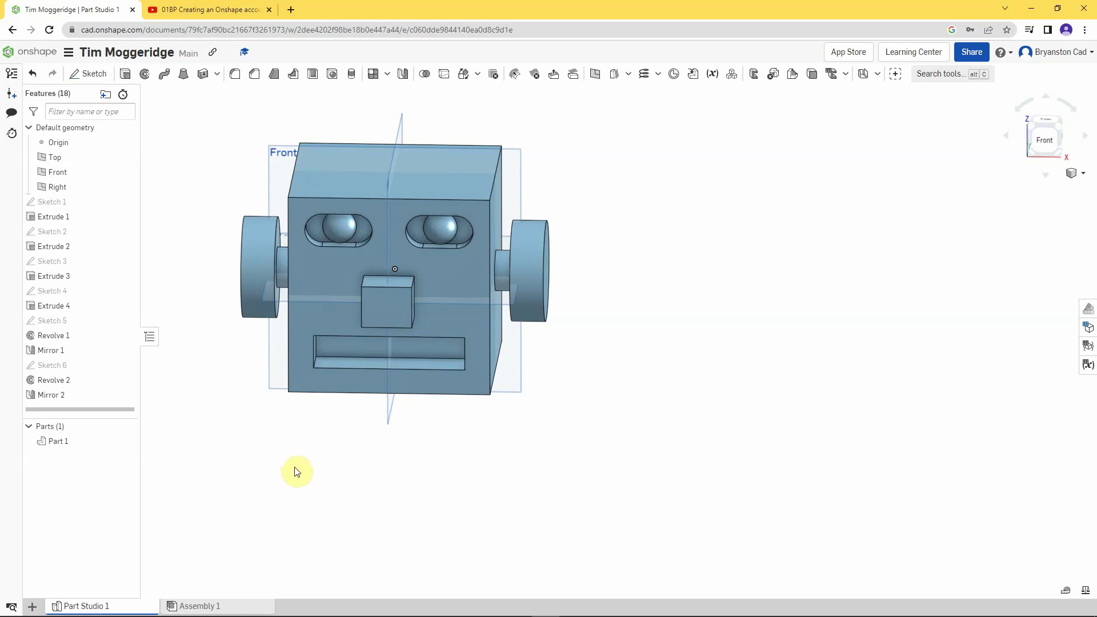
- Start a new sketch on the head cube's bottom face, viewed normal to it
right_click_drag(306, 478, 347, 426)
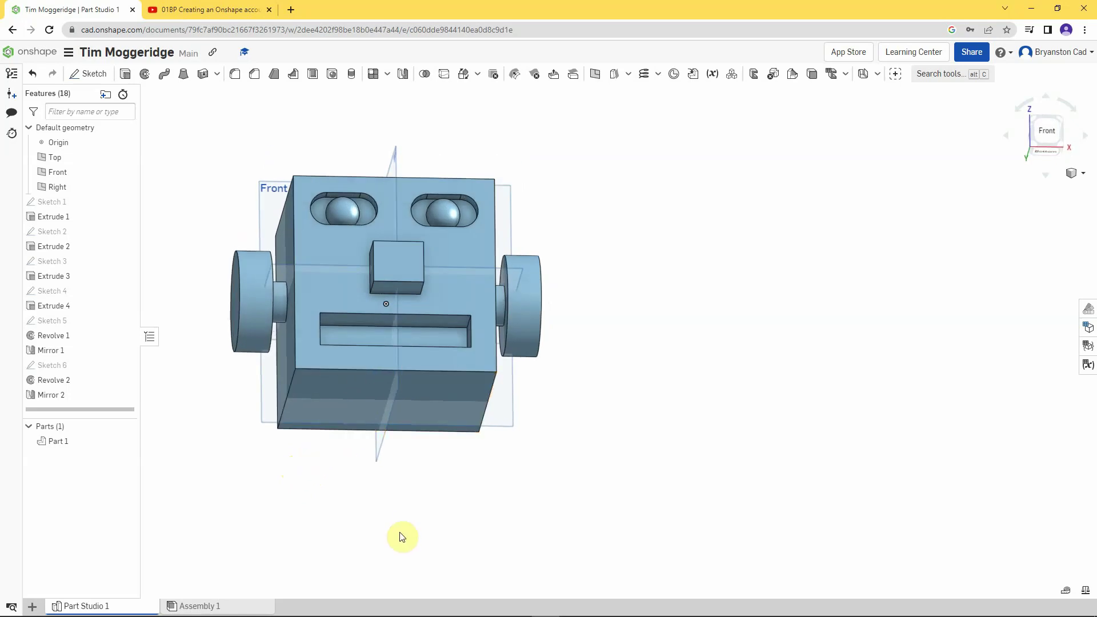
right_click(353, 382)
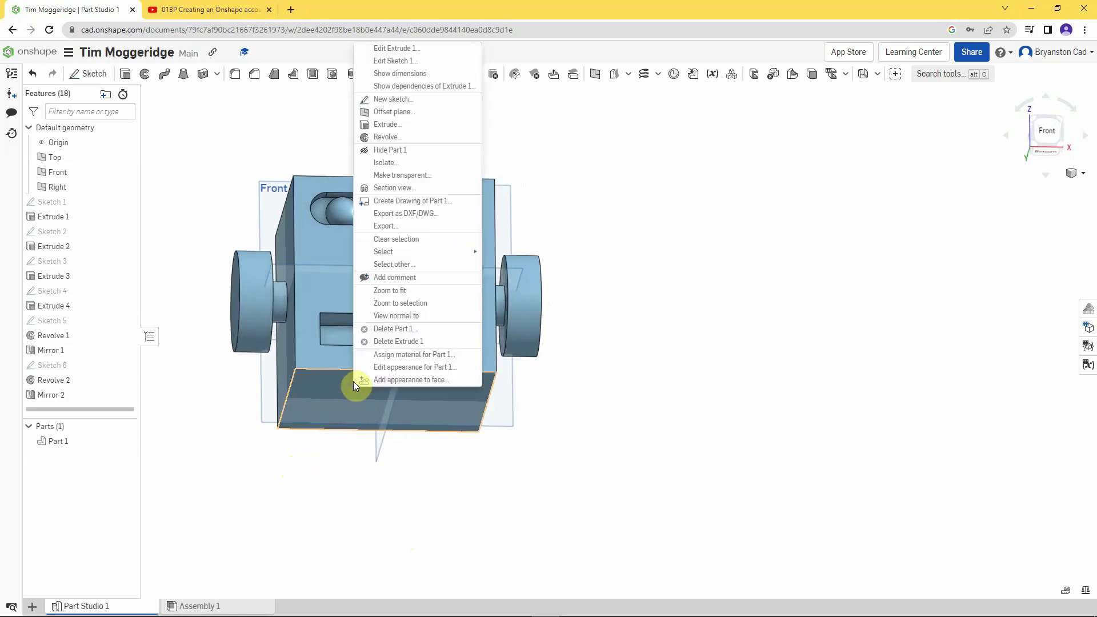
left_click(381, 101)
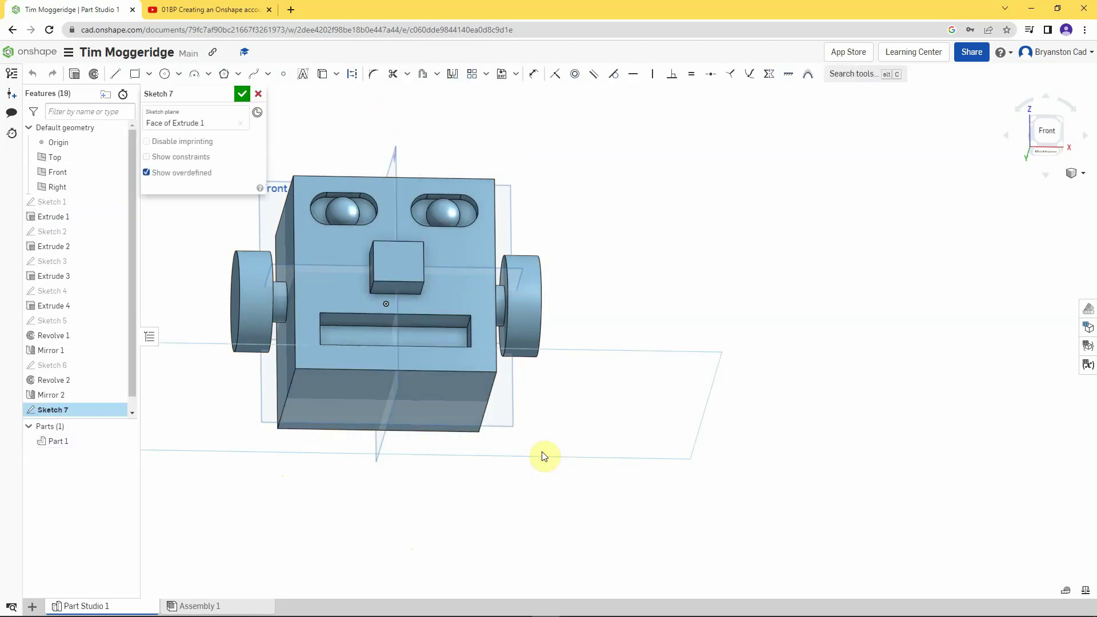
key("n")
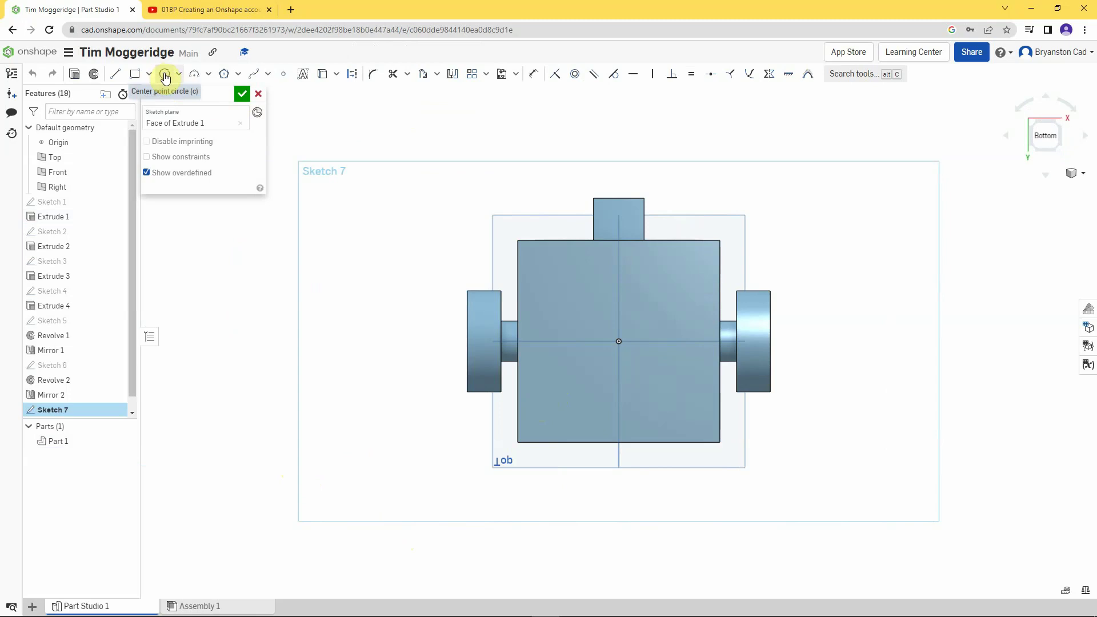
- Draw a circle centred on the sketch origin and dimension its diameter to 70 mm
left_click(165, 76)
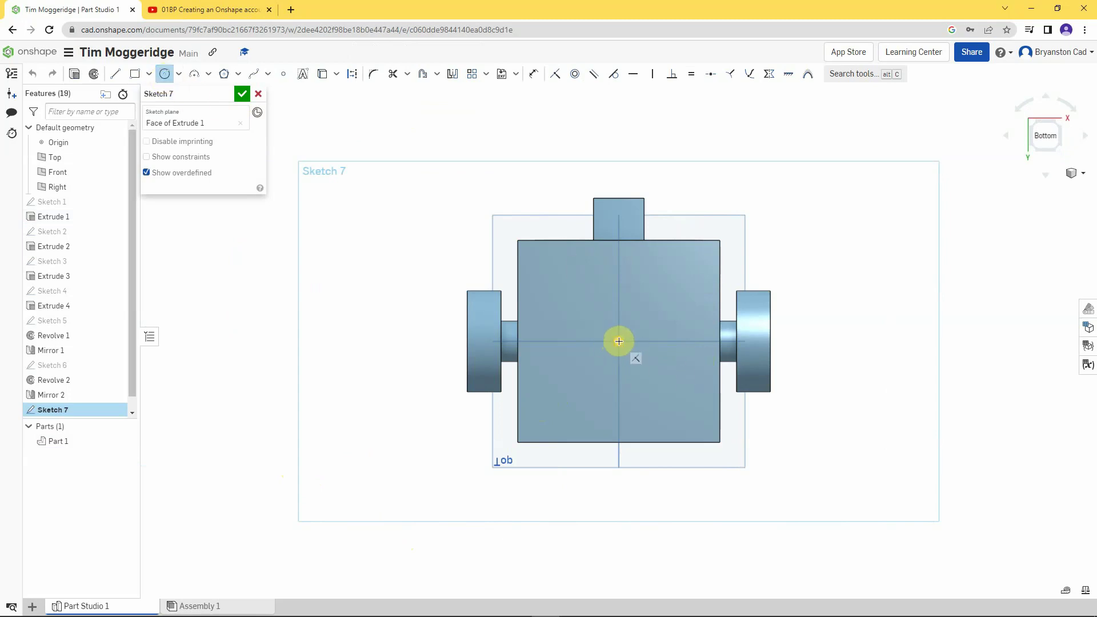
left_click(619, 341)
left_click(674, 392)
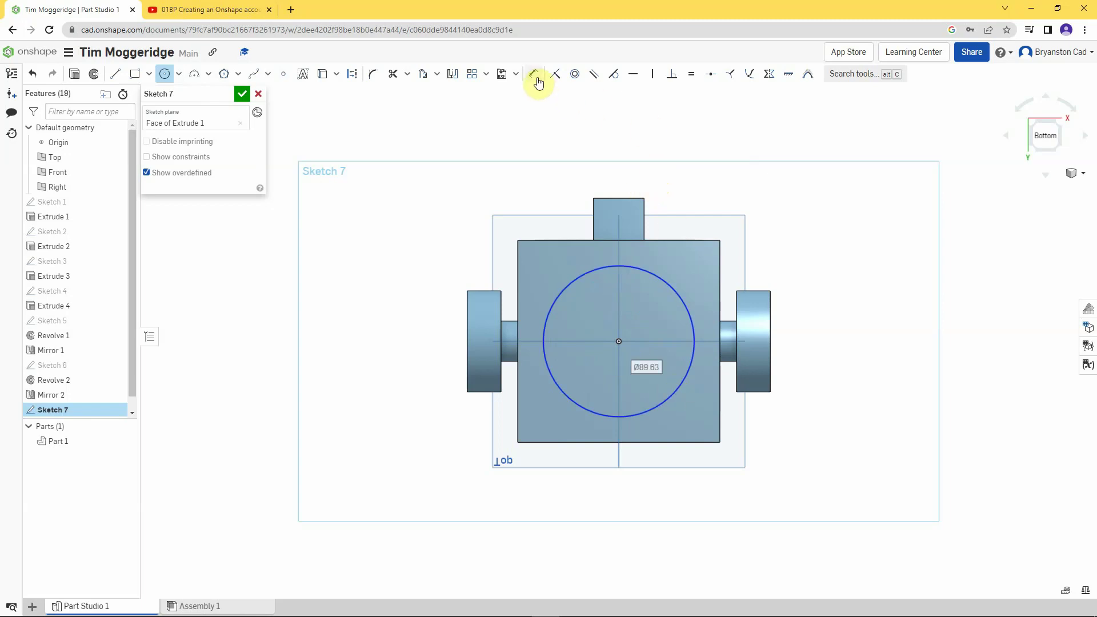
left_click(534, 76)
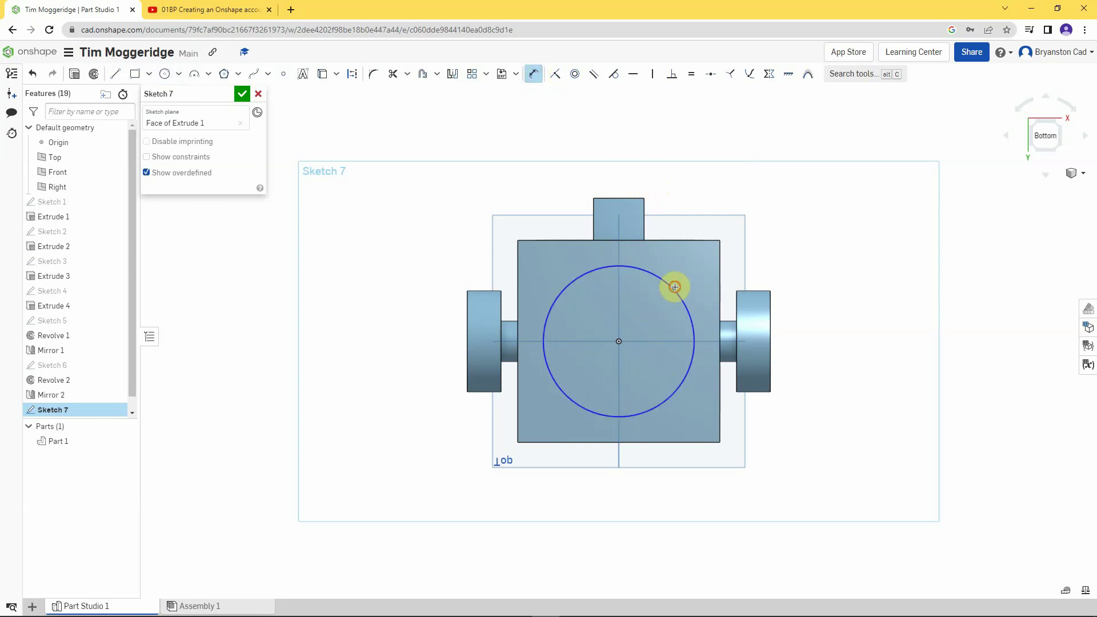
left_click(675, 287)
left_click(790, 227)
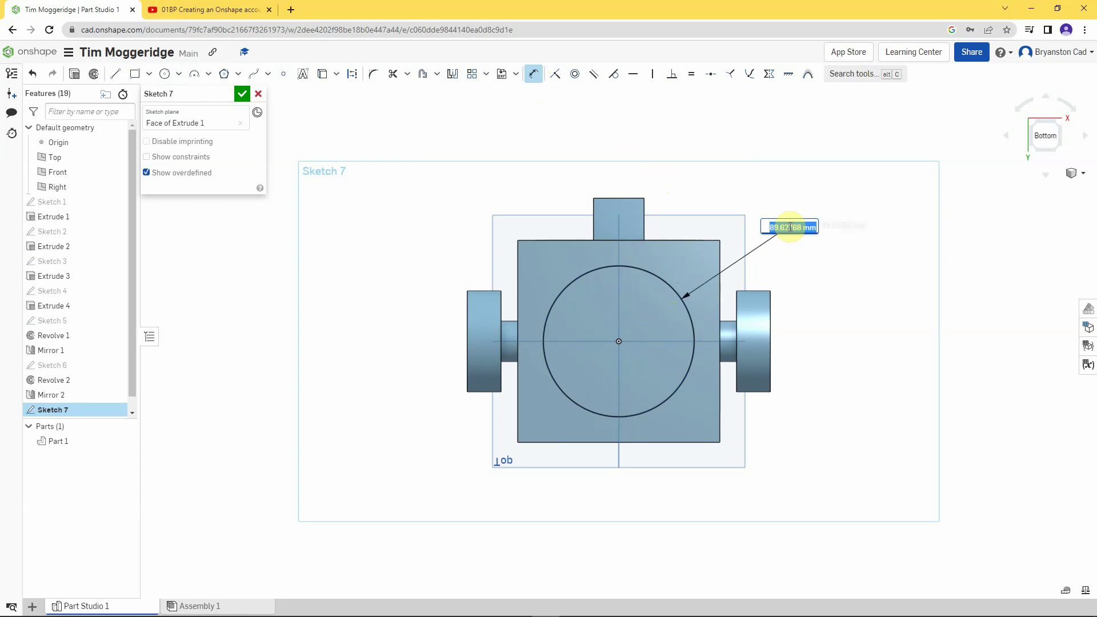
type("7")
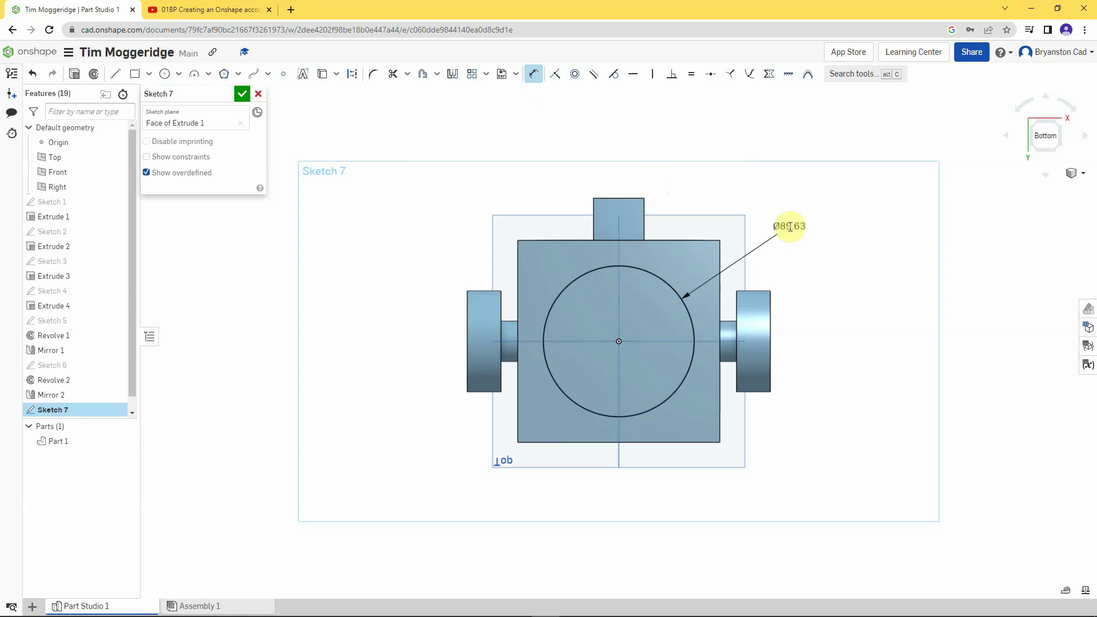
key("Return")
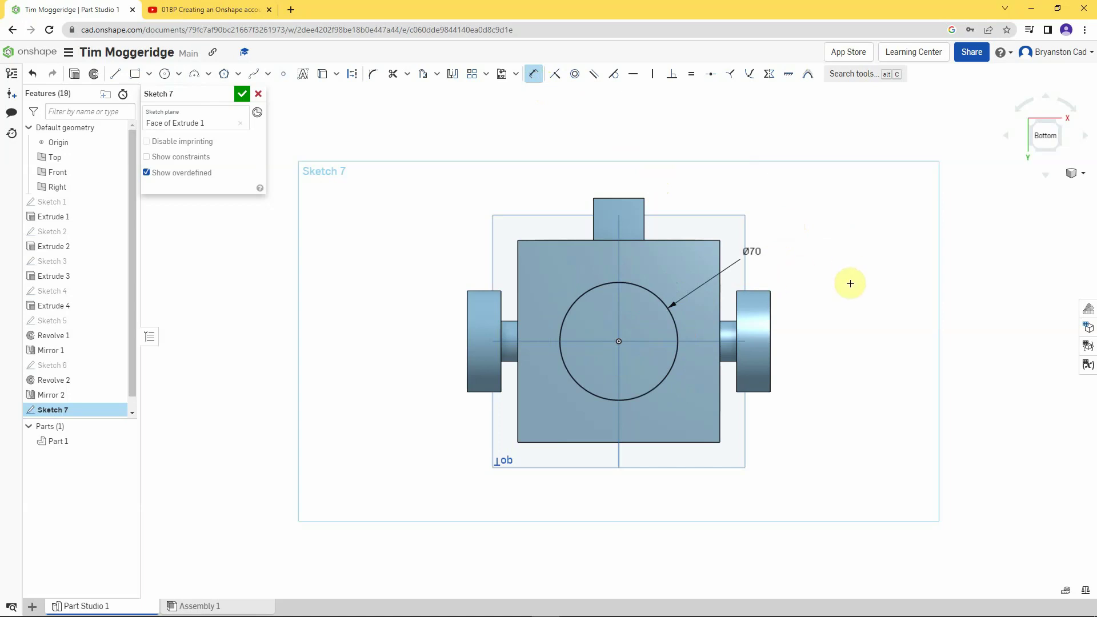
right_click_drag(845, 255, 863, 319)
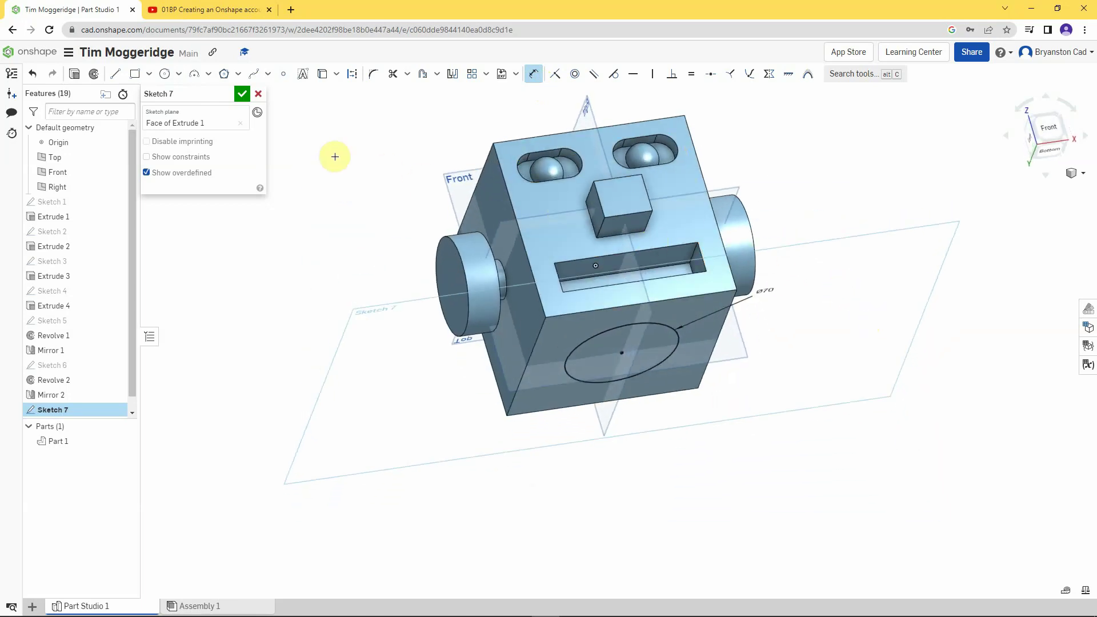
- Extrude the Ø70 circle 25 mm blind to form the neck cylinder
left_click(75, 75)
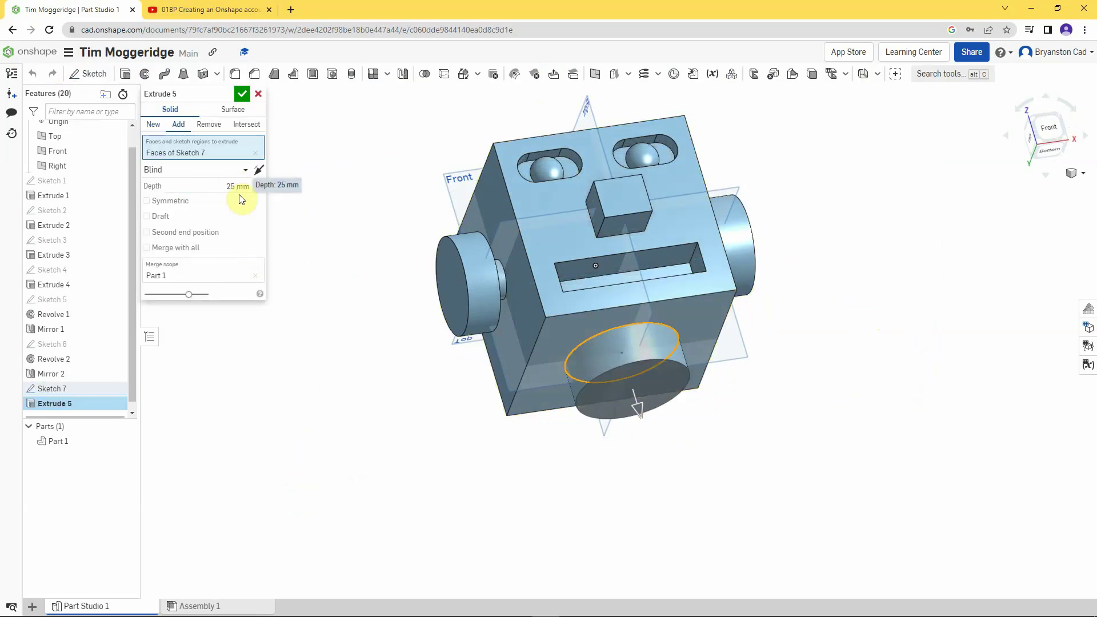
left_click(241, 94)
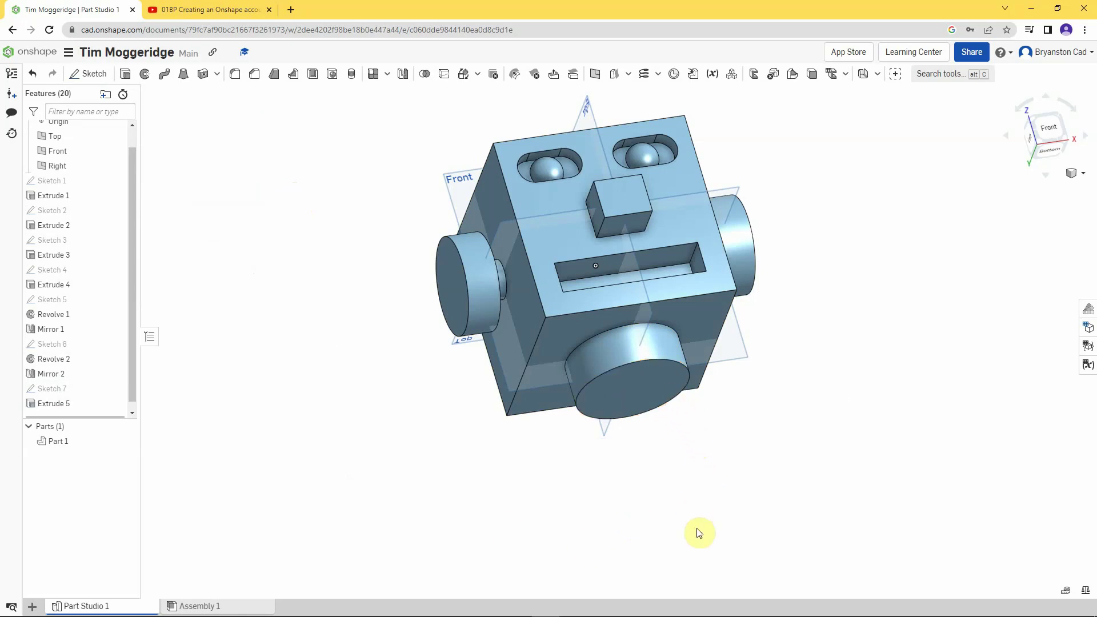
- Sketch on the neck's end face, projecting its circular edge into Sketch 8
right_click(649, 385)
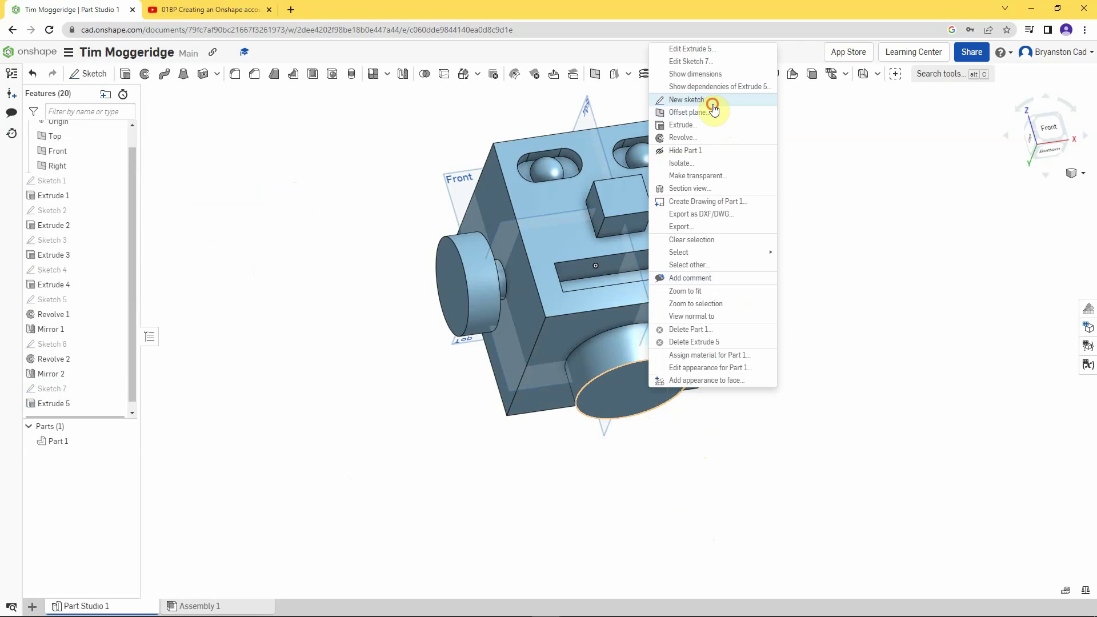
left_click(687, 100)
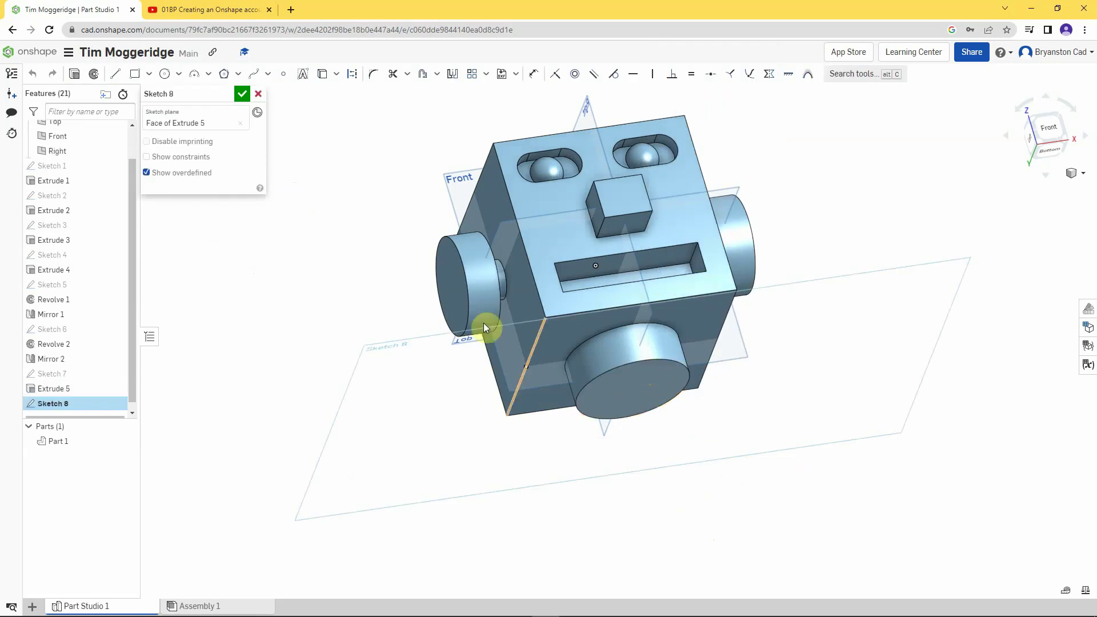
left_click(322, 77)
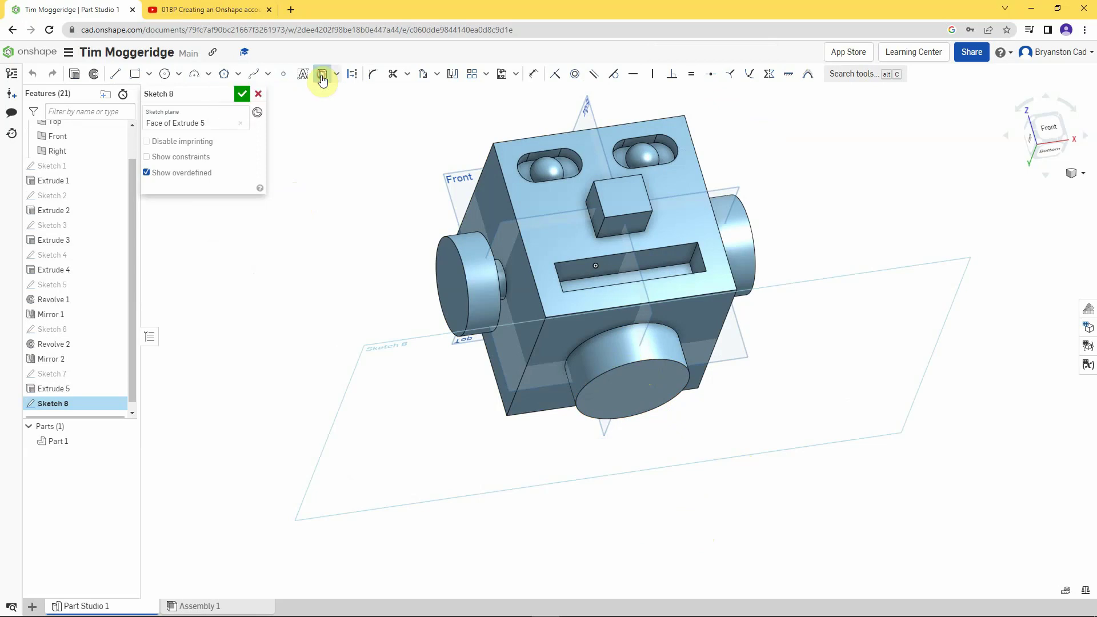
left_click(594, 378)
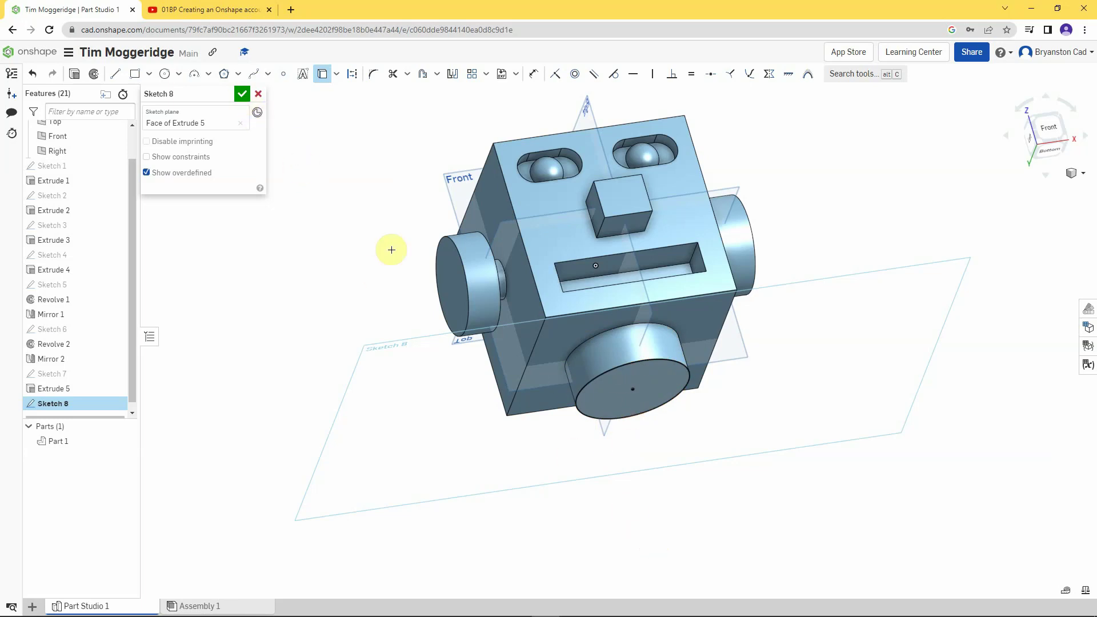
left_click(241, 95)
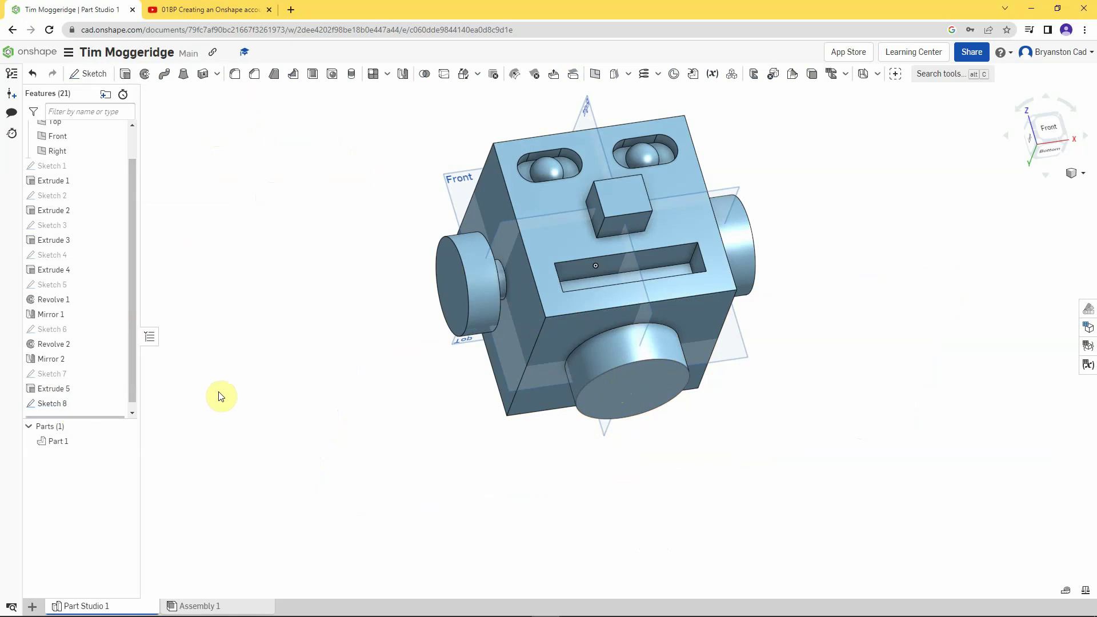
- Create Plane 1 offset 25 mm from the neck's end face
scroll(232, 387, "down", 1)
scroll(247, 385, "up", 1)
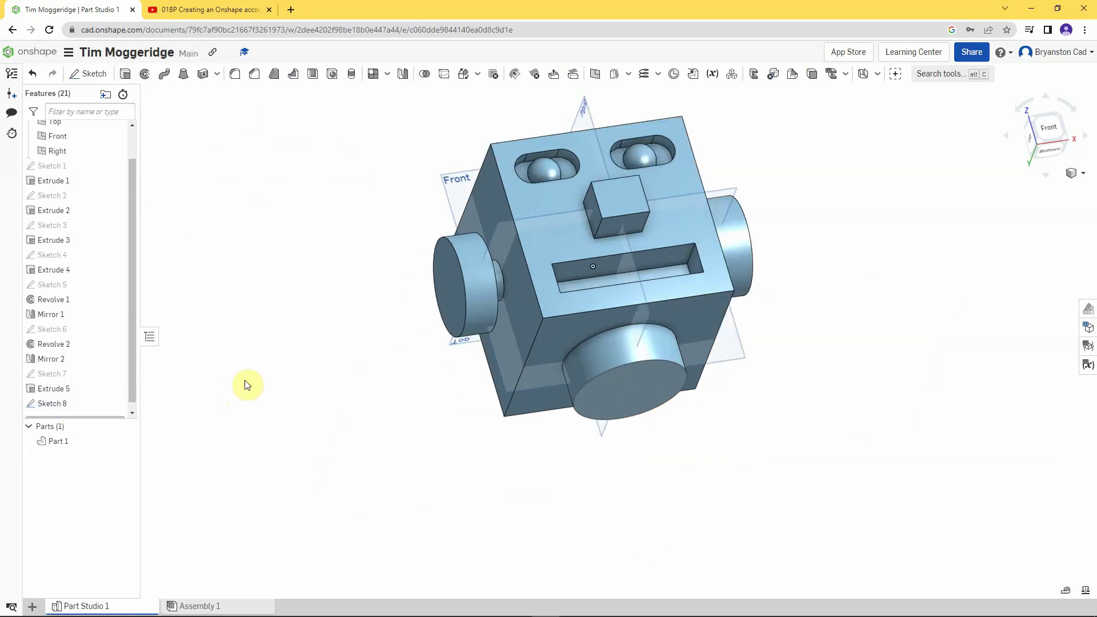
scroll(246, 385, "down", 3)
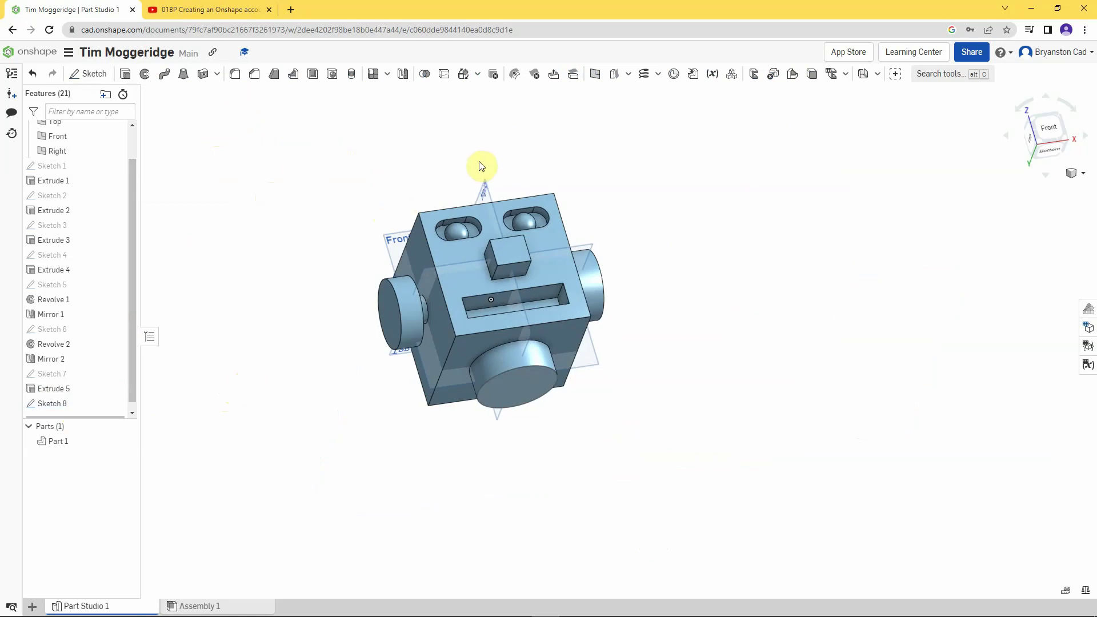
left_click(595, 78)
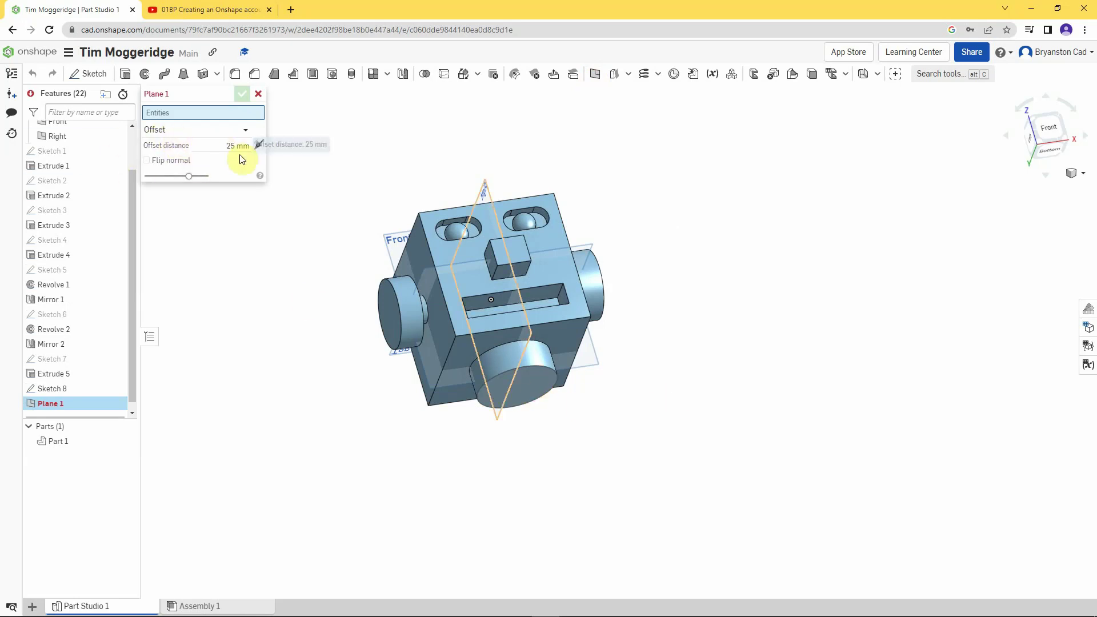
left_click(526, 387)
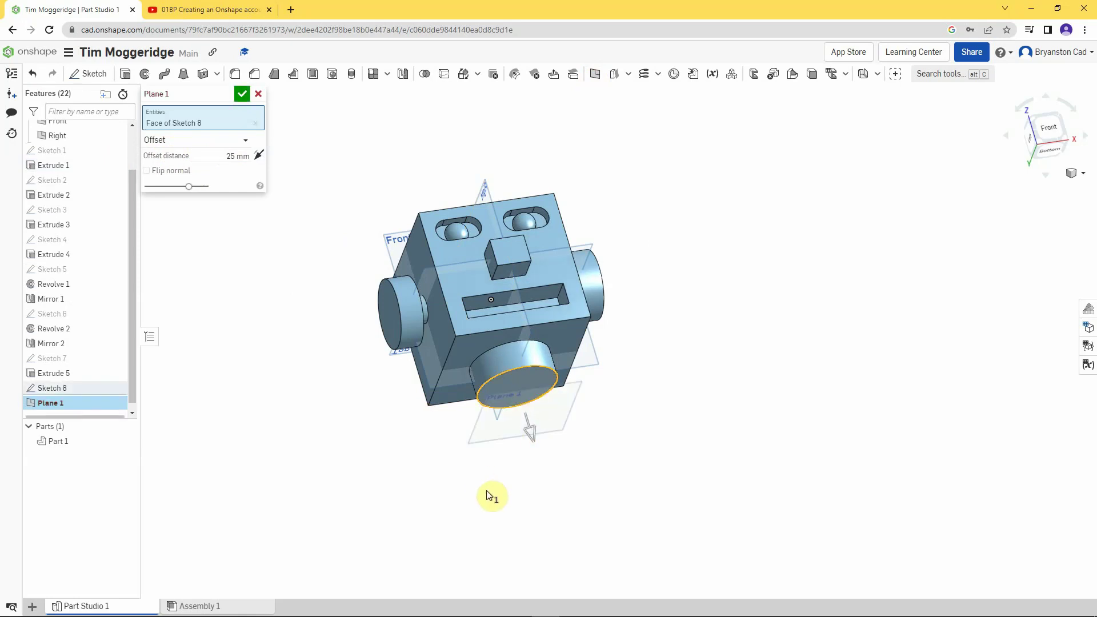
right_click_drag(451, 465, 456, 517)
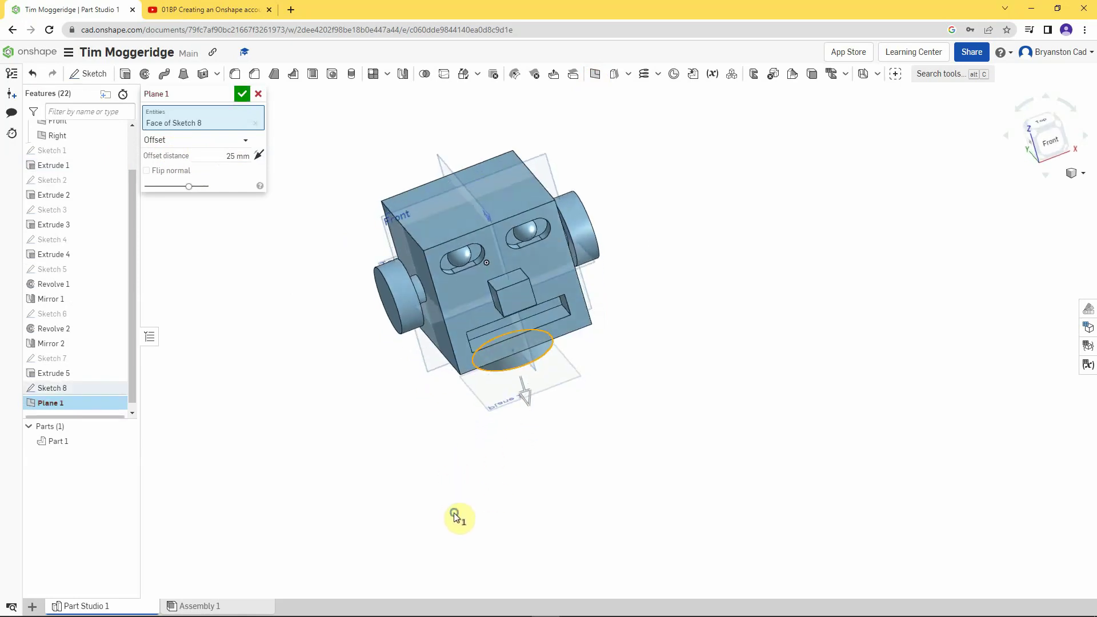
right_click_drag(514, 458, 510, 429)
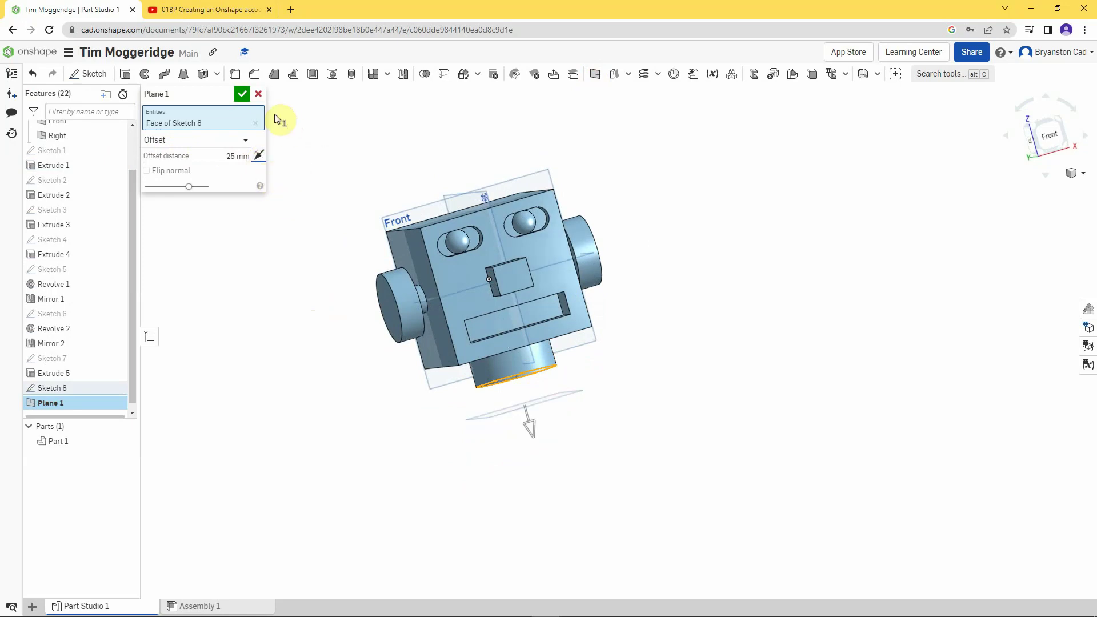
left_click(244, 93)
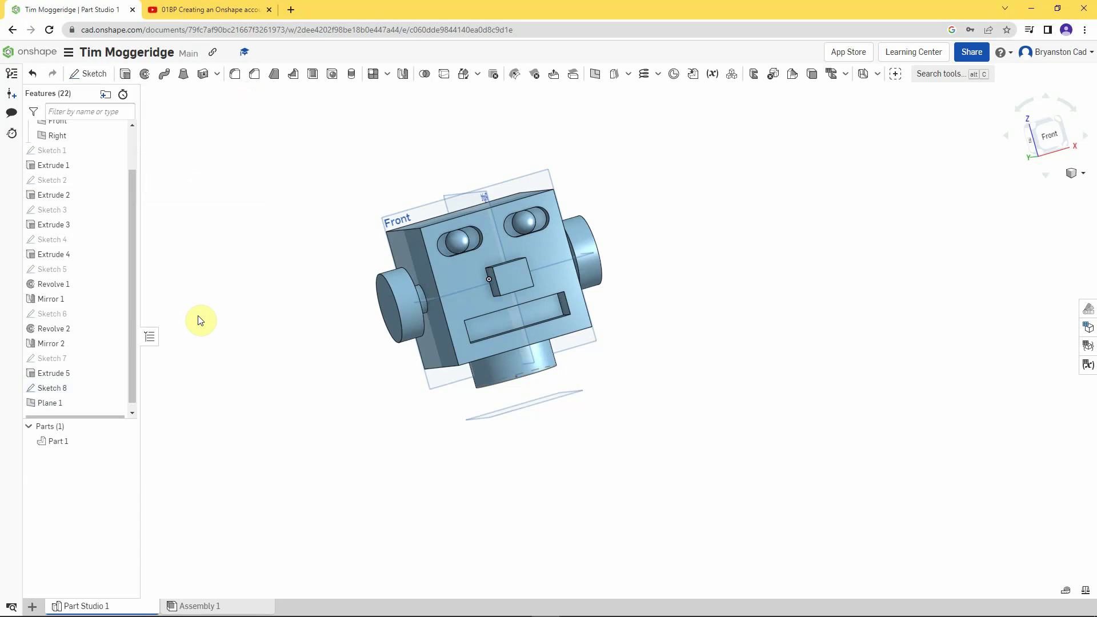
- Start a new sketch on Plane 1 and view it straight on
right_click(52, 407)
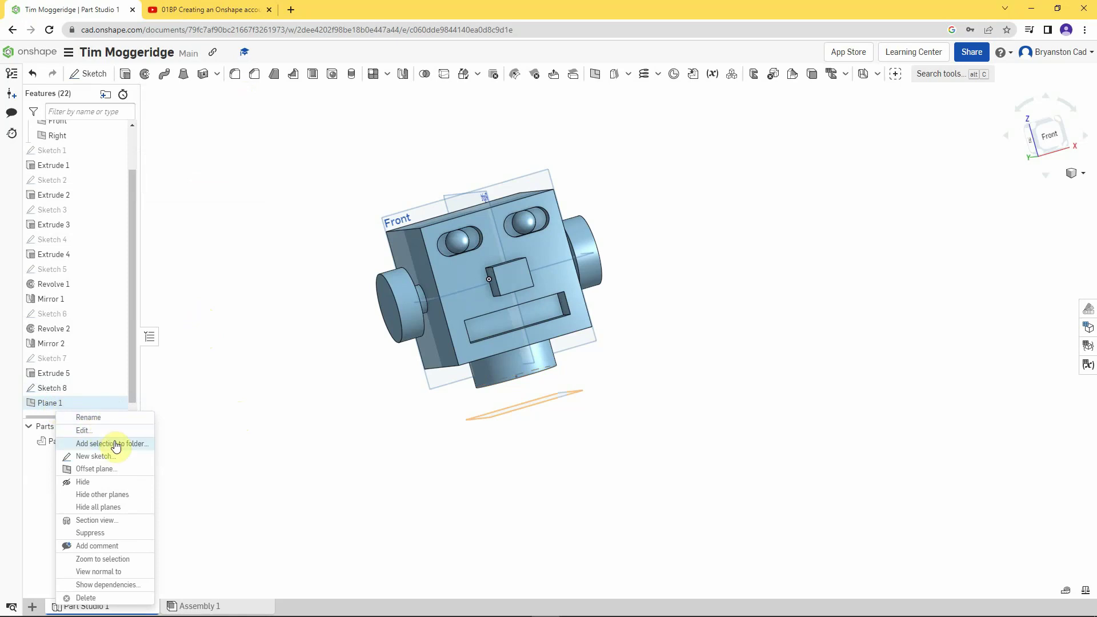
left_click(106, 456)
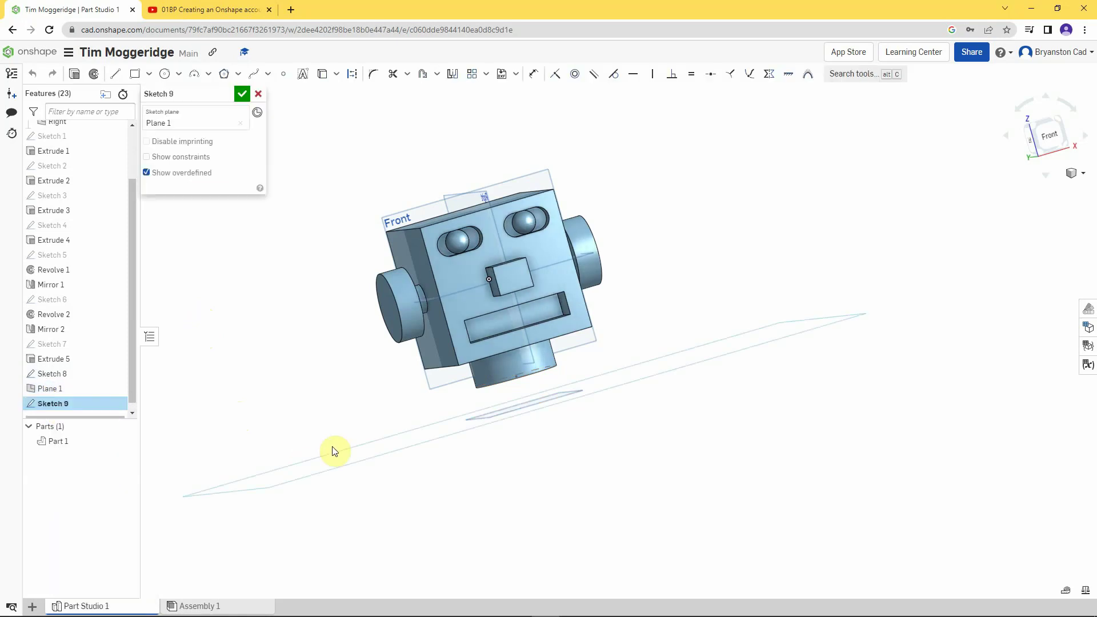
key("n")
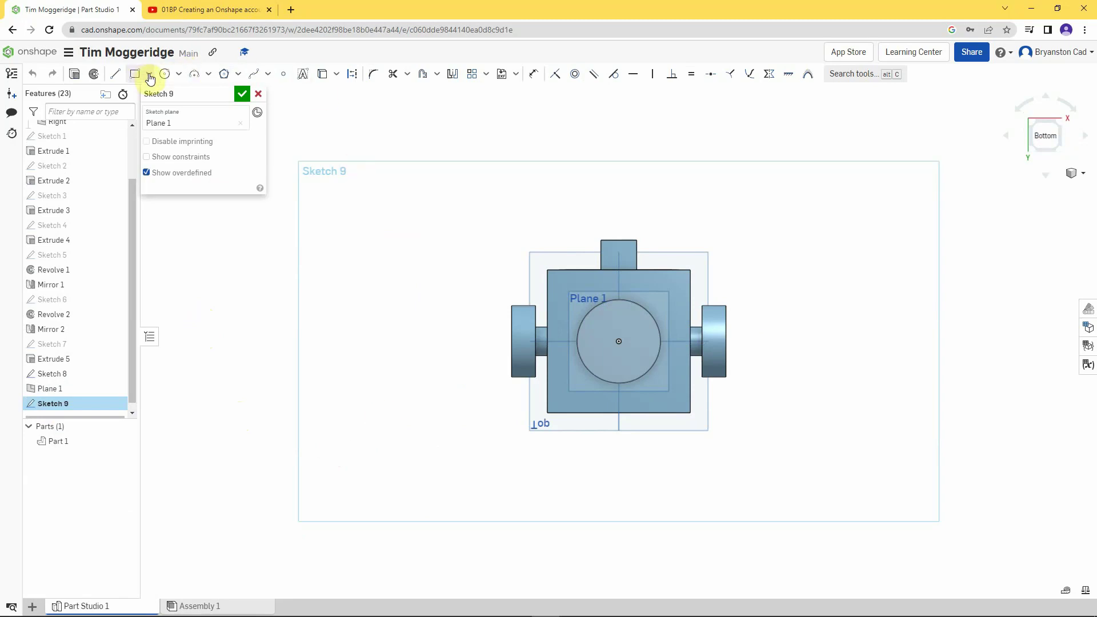
- Draw a centre-point rectangle anchored at the neck circle's centre
left_click(150, 78)
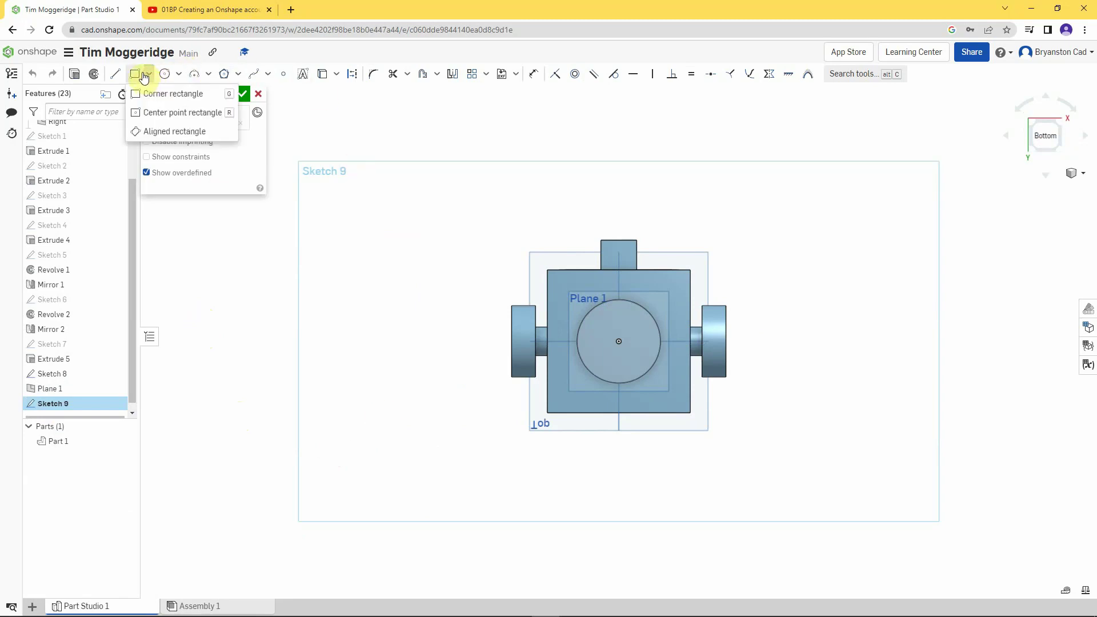
left_click(153, 112)
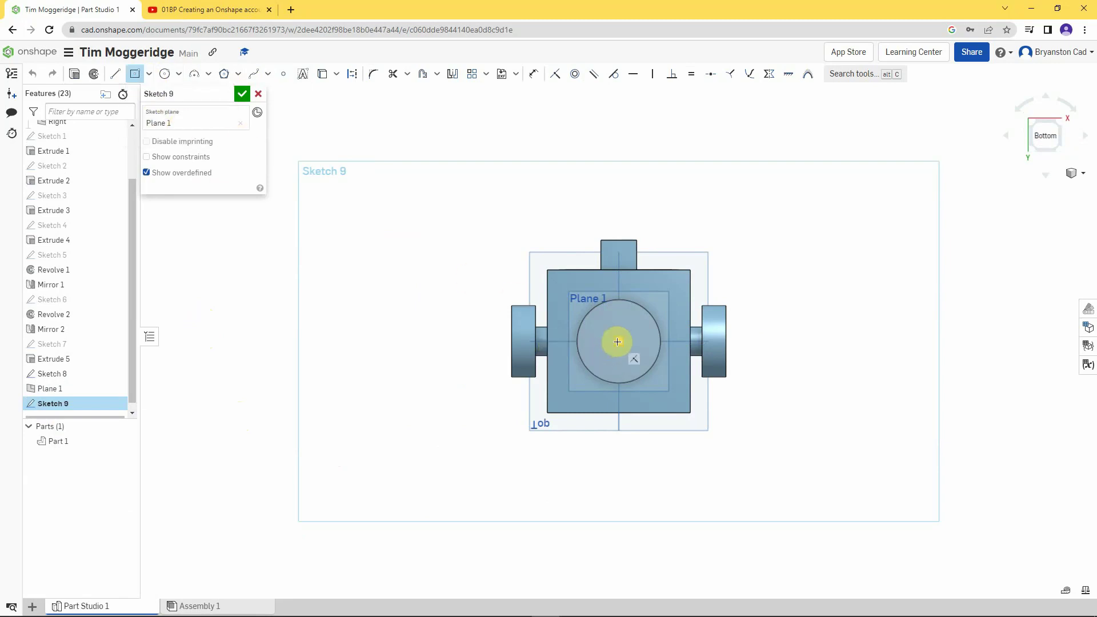
left_click(619, 342)
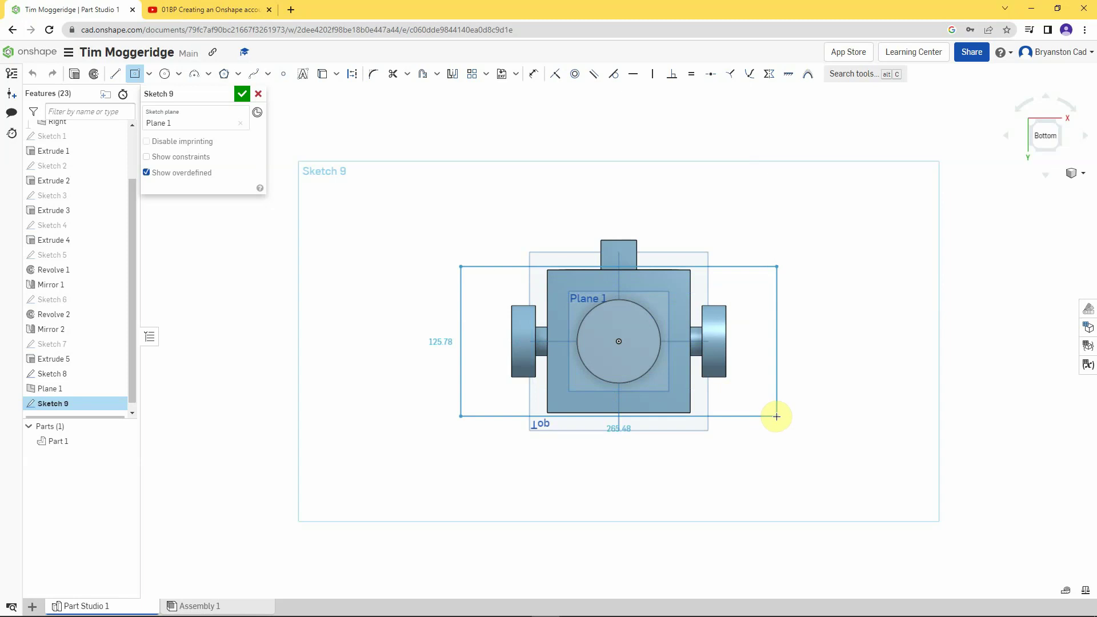
left_click(776, 416)
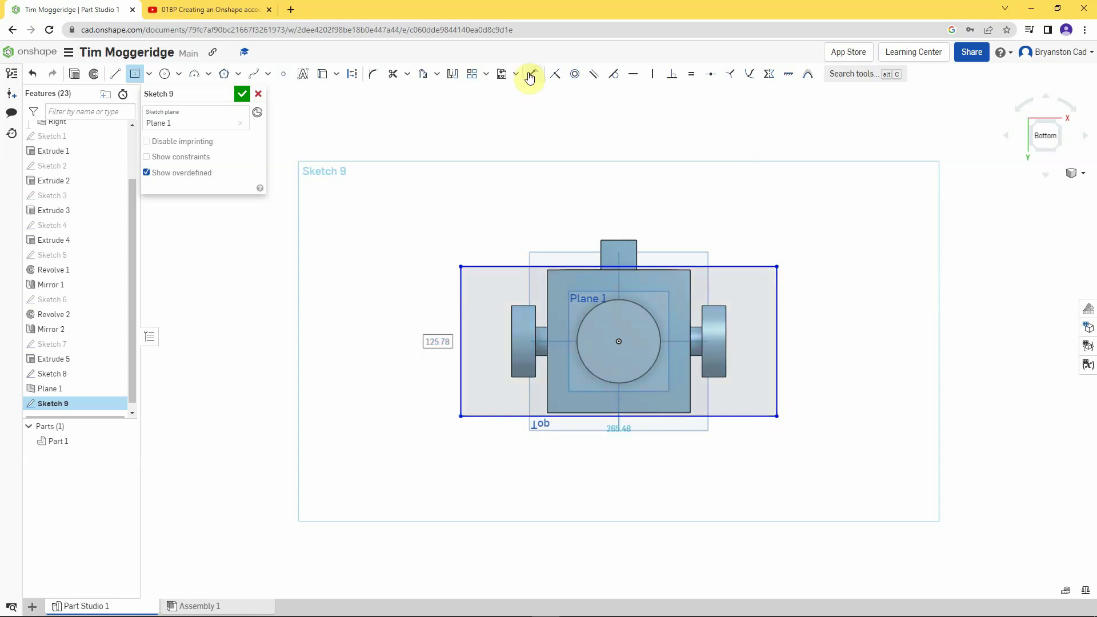
- Dimension the rectangle 200 wide by 90 tall
left_click(530, 76)
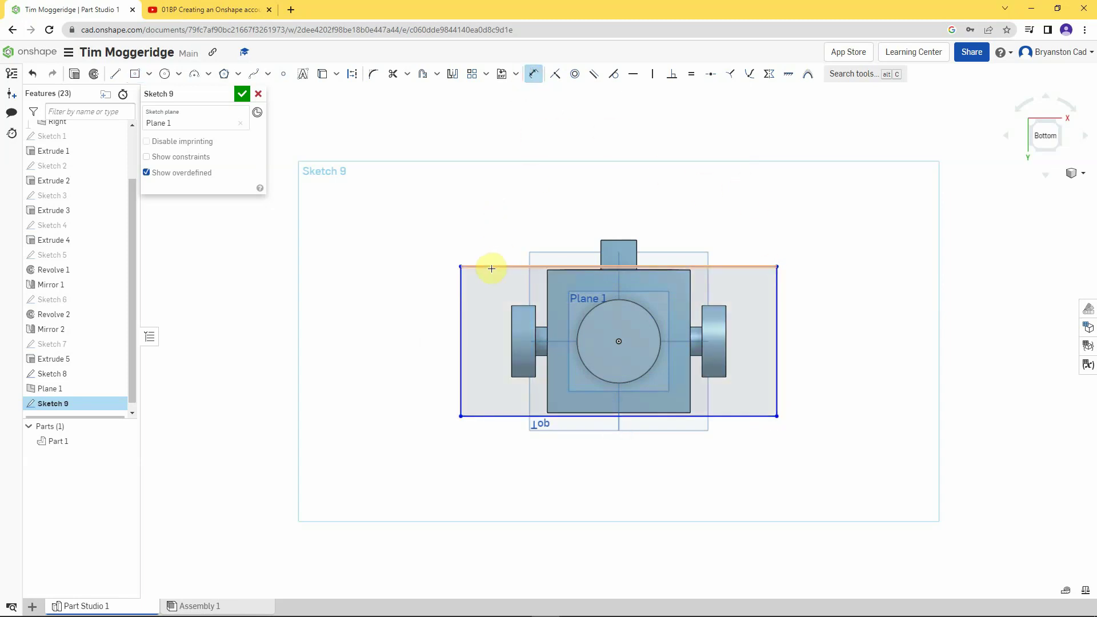
left_click(490, 266)
left_click(520, 202)
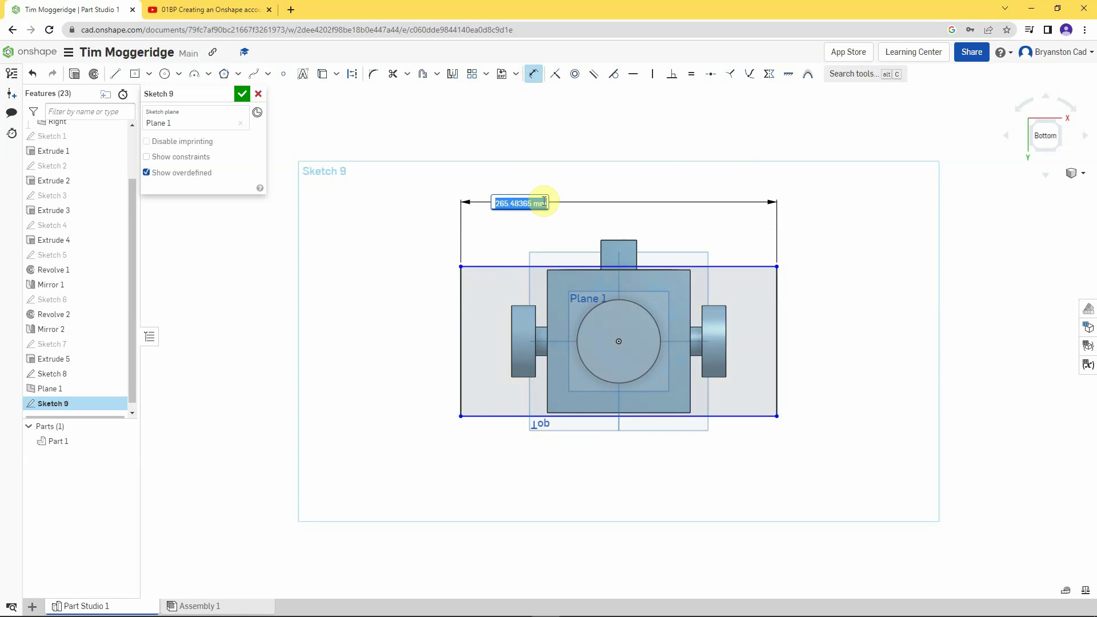
key("BackSpace")
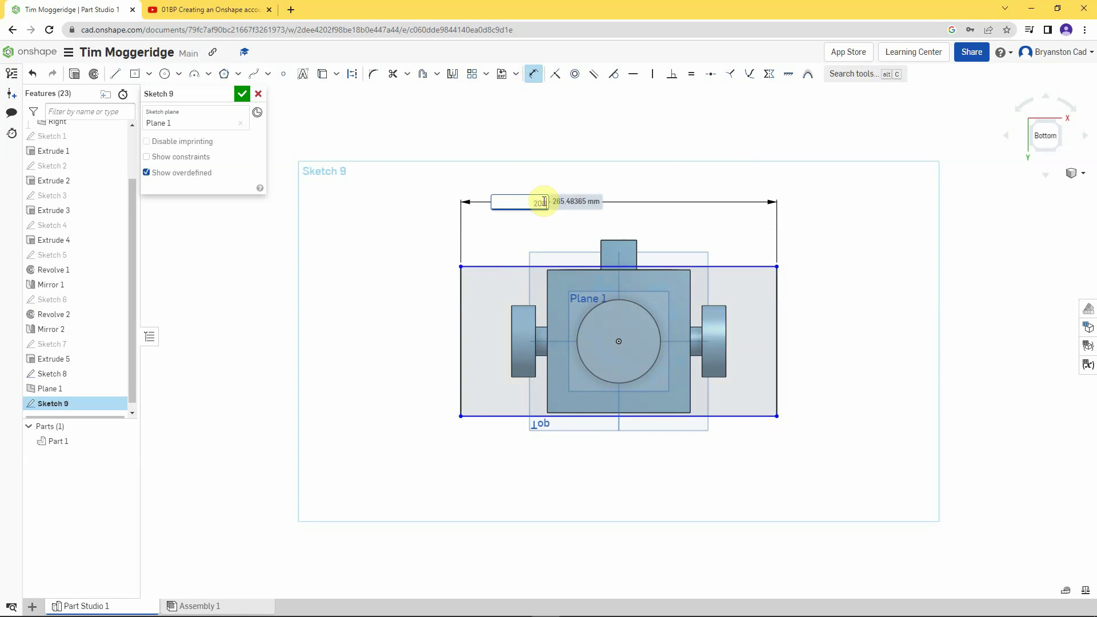
key("Return")
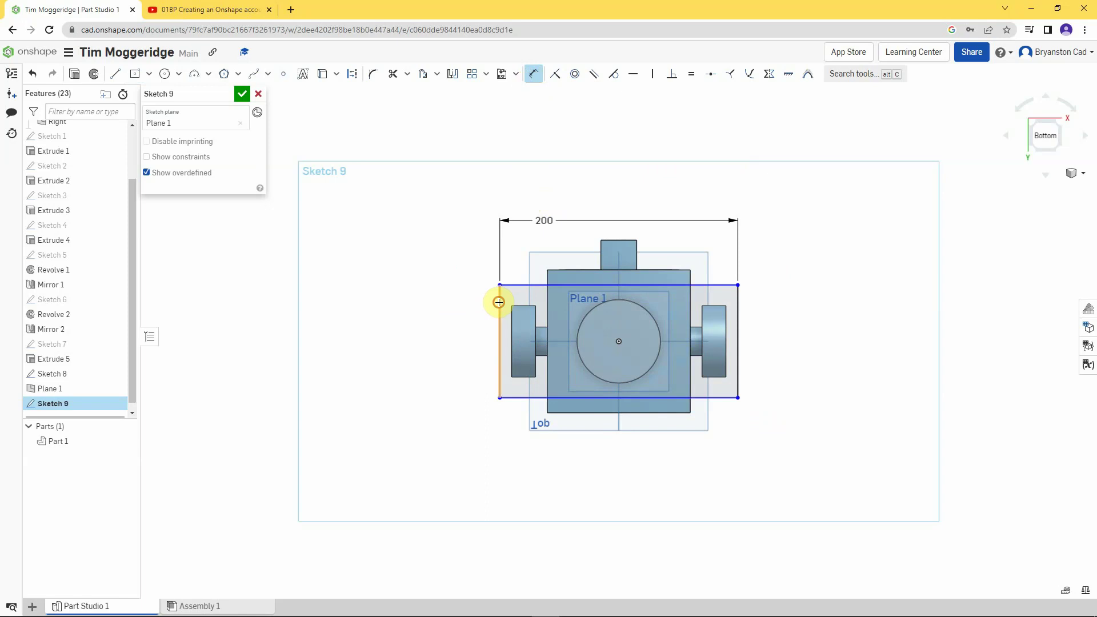
left_click(499, 303)
left_click(449, 331)
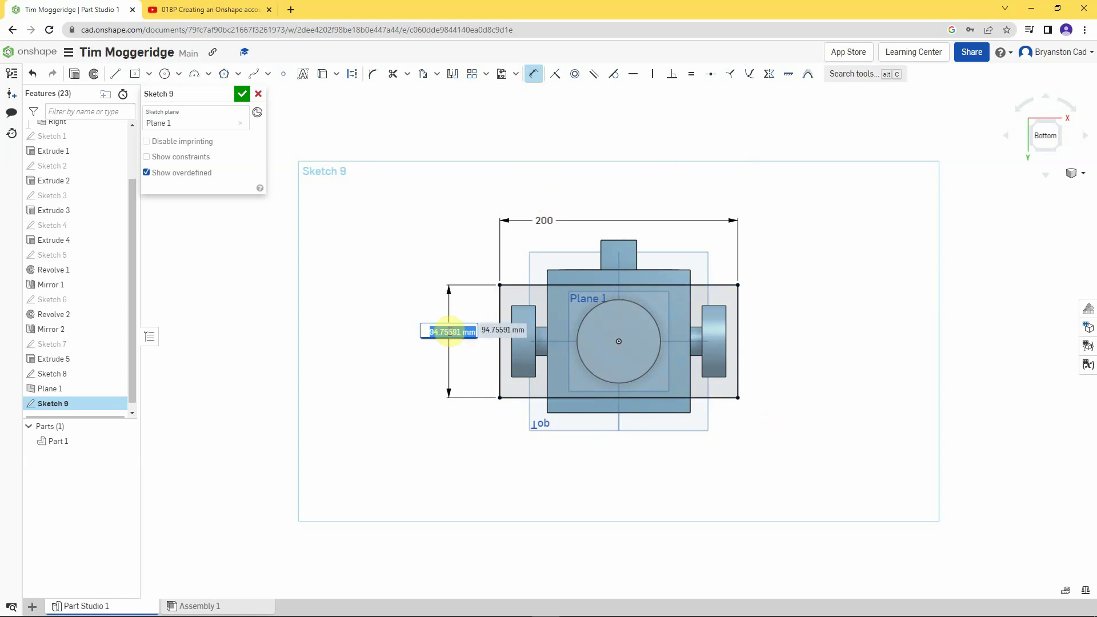
type("90")
key("Return")
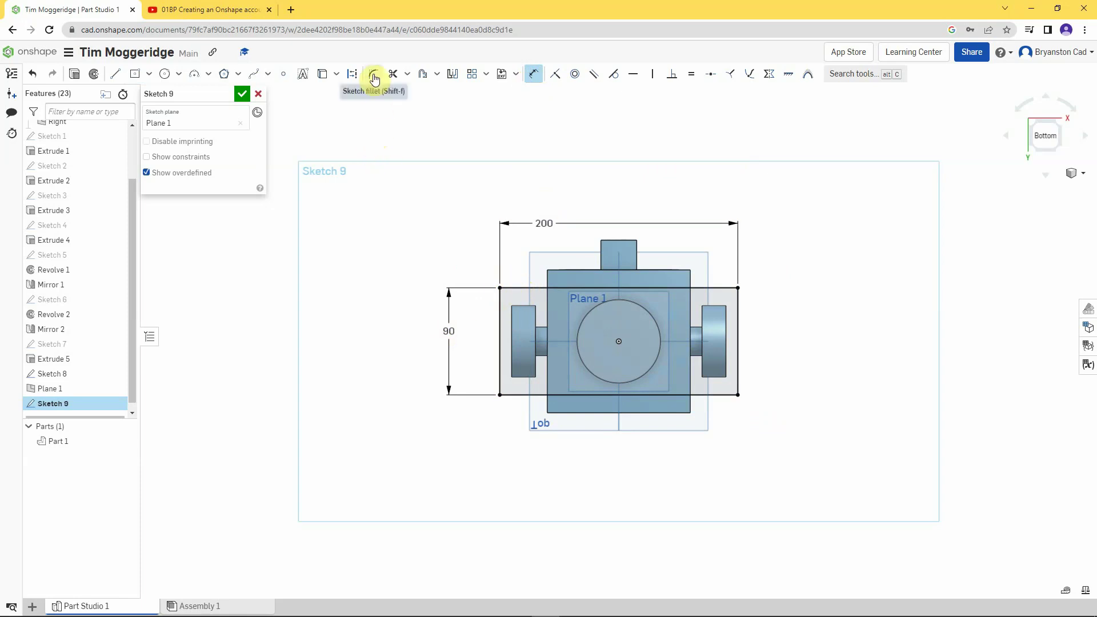
- Fillet all four rectangle corners with radius 10, then orbit back to 3D
left_click(374, 76)
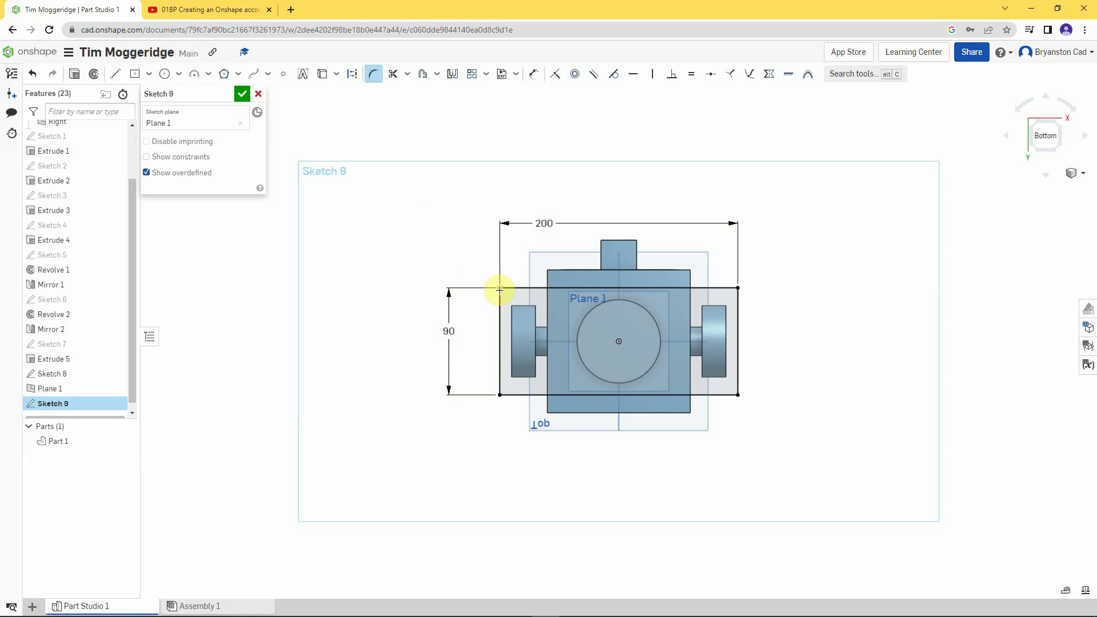
left_click(499, 288)
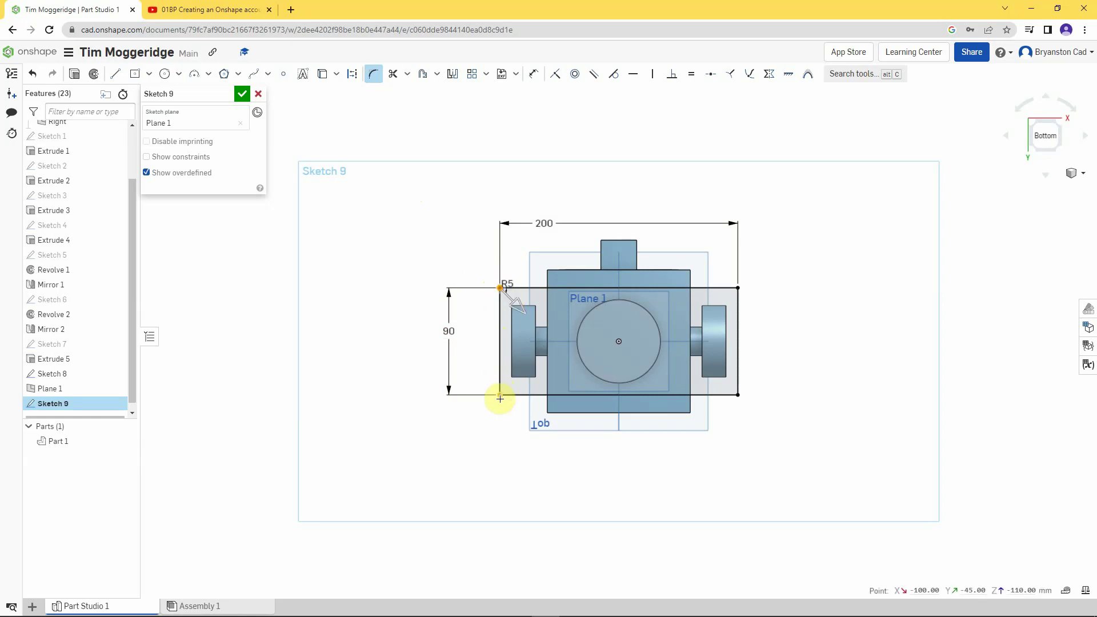
left_click(500, 396)
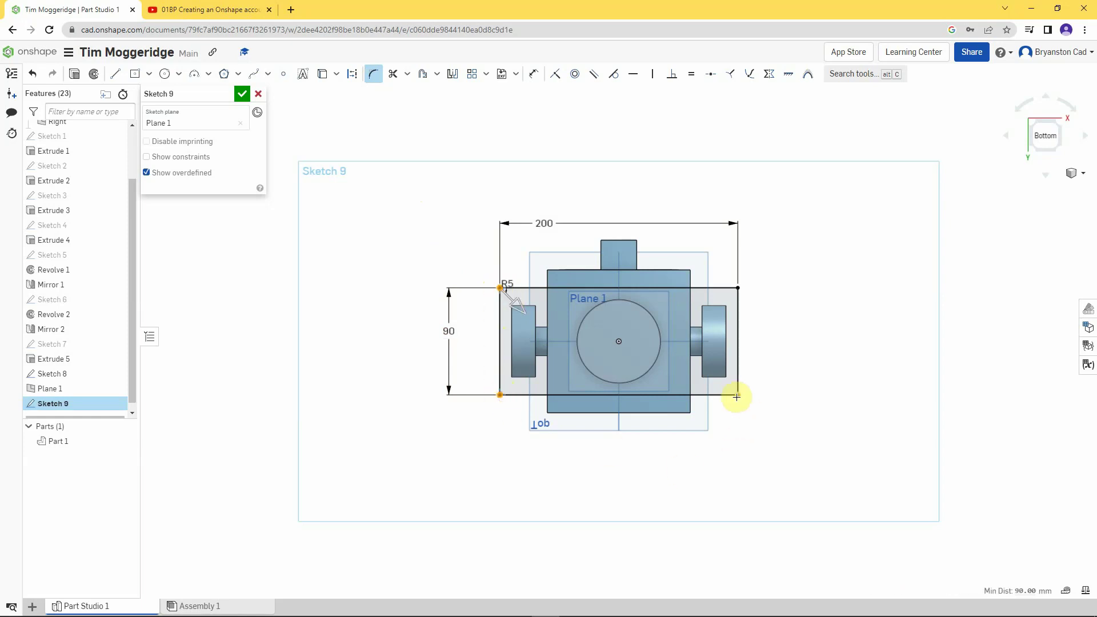
left_click(737, 395)
left_click(737, 288)
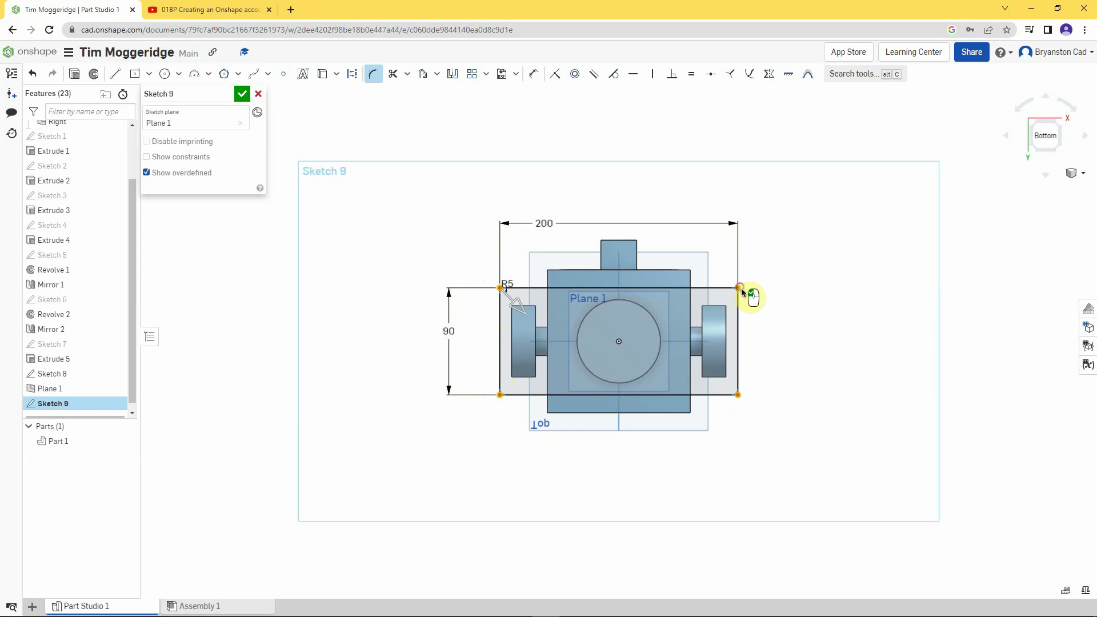
left_click(808, 300)
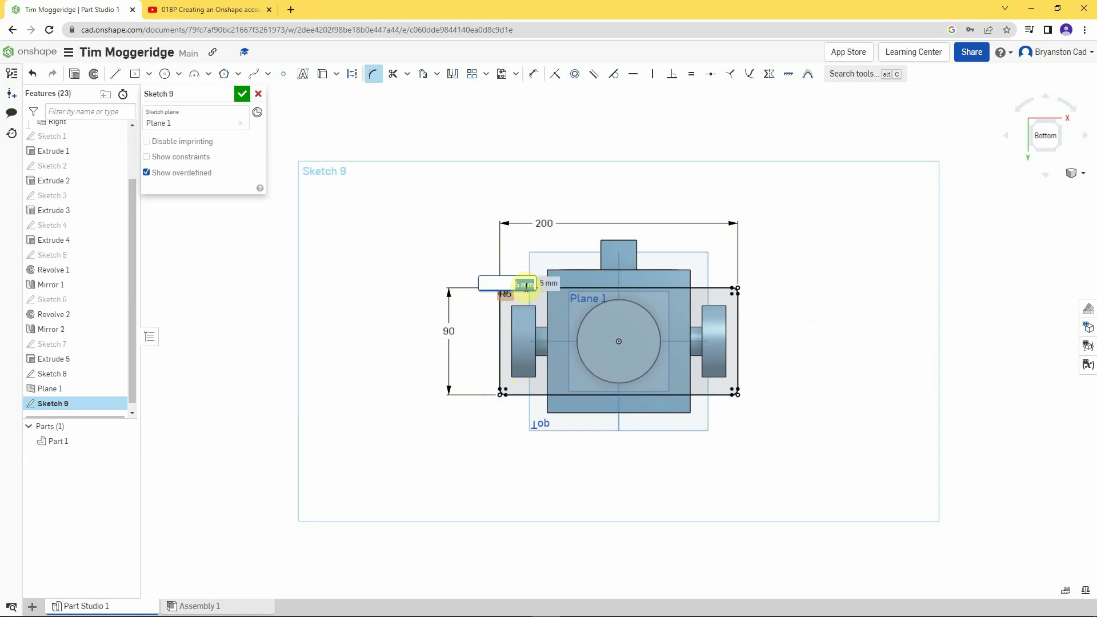
type("10")
key("Return")
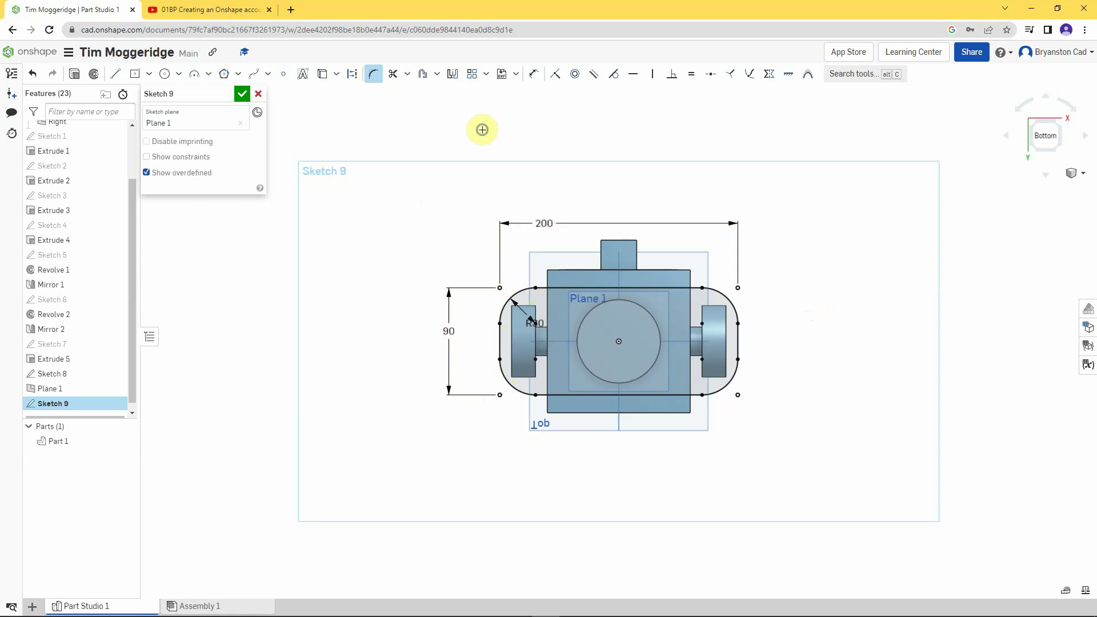
mouse_move(482, 130)
right_mouse_down()
mouse_move(502, 237)
mouse_move(497, 229)
right_mouse_up()
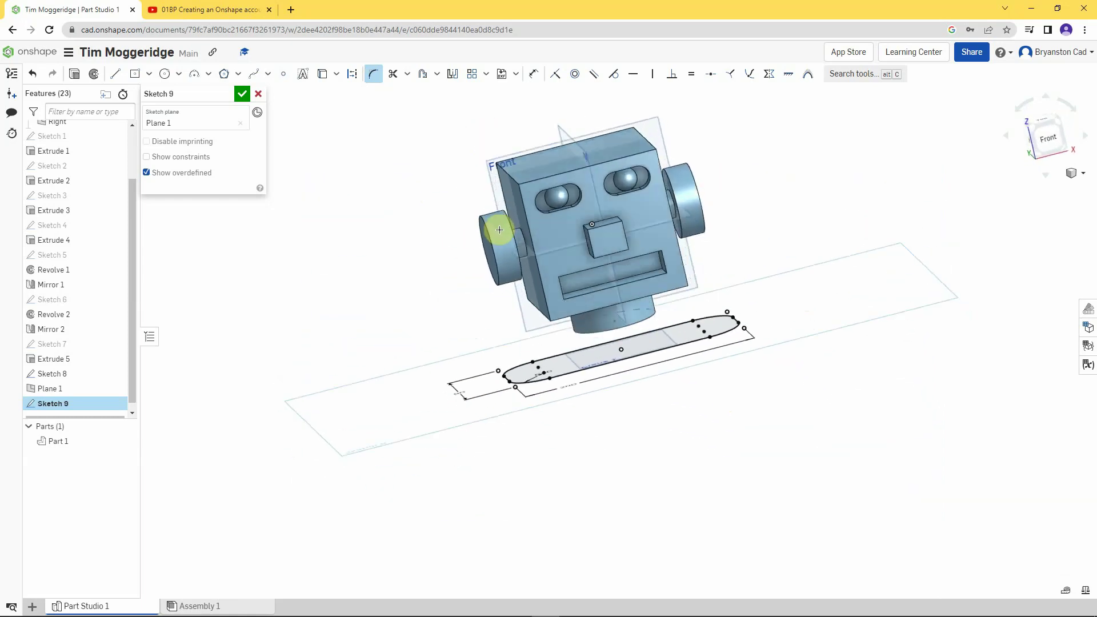
- Close Sketch 9 and loft from Sketch 8's neck circle to Sketch 9's rounded rectangle
left_click(242, 93)
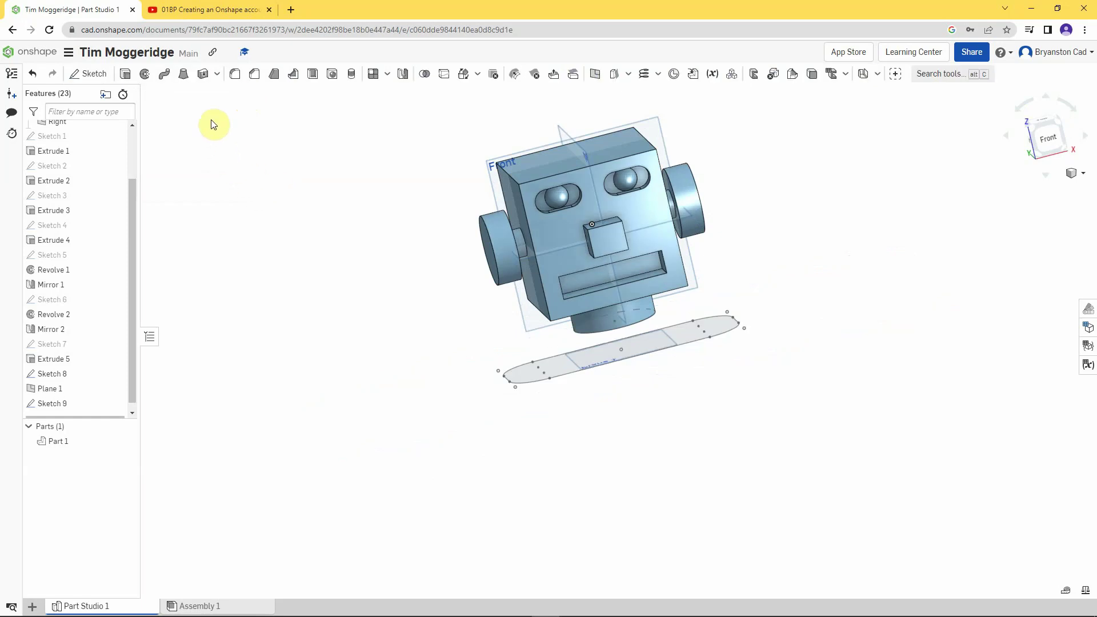
left_click(183, 74)
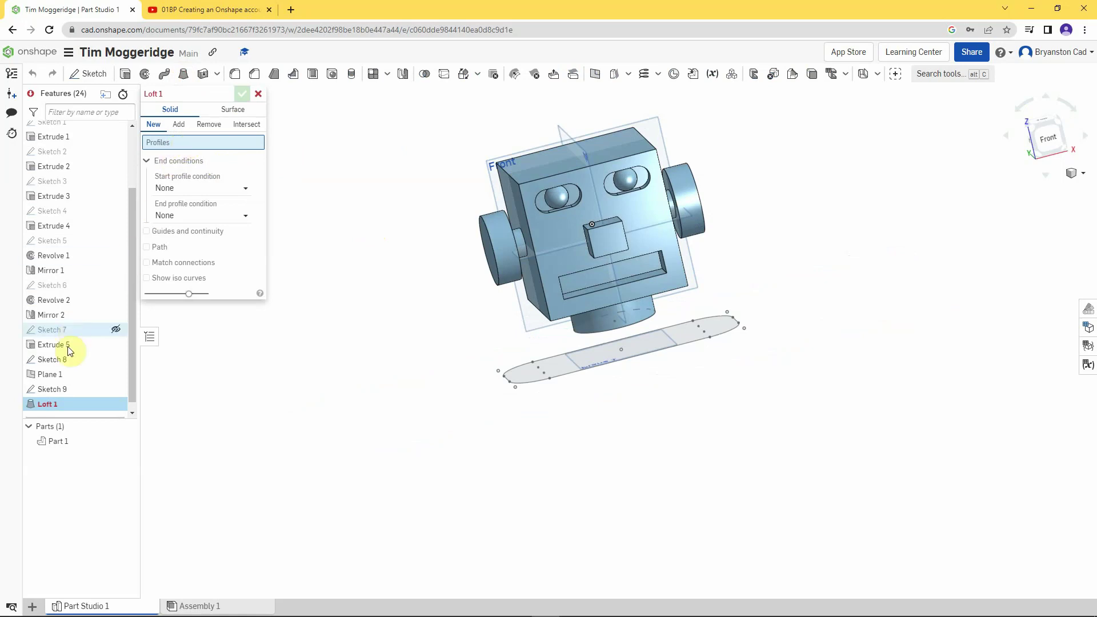
left_click(64, 362)
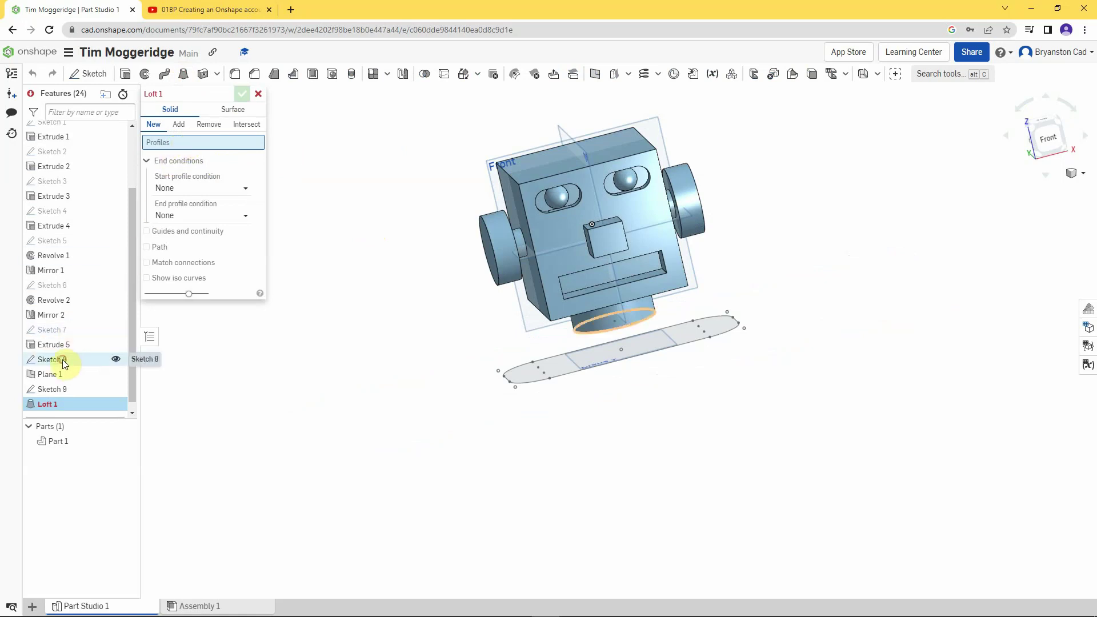
left_click(62, 389)
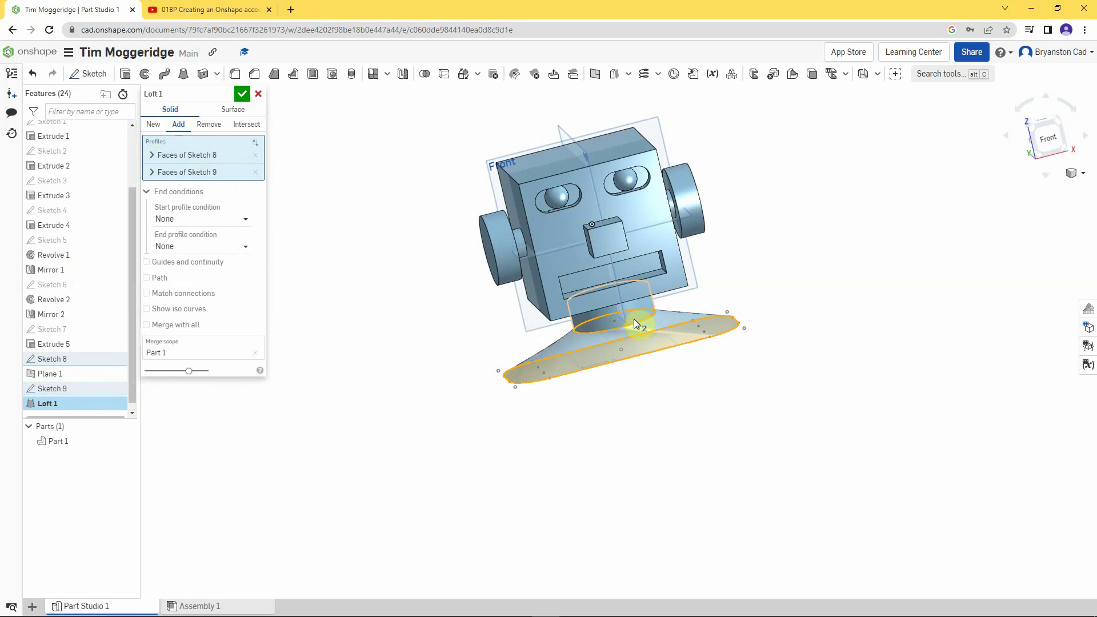
left_click(242, 96)
mouse_move(336, 357)
right_mouse_down()
mouse_move(368, 356)
mouse_move(382, 328)
mouse_move(335, 340)
mouse_move(335, 353)
right_mouse_up()
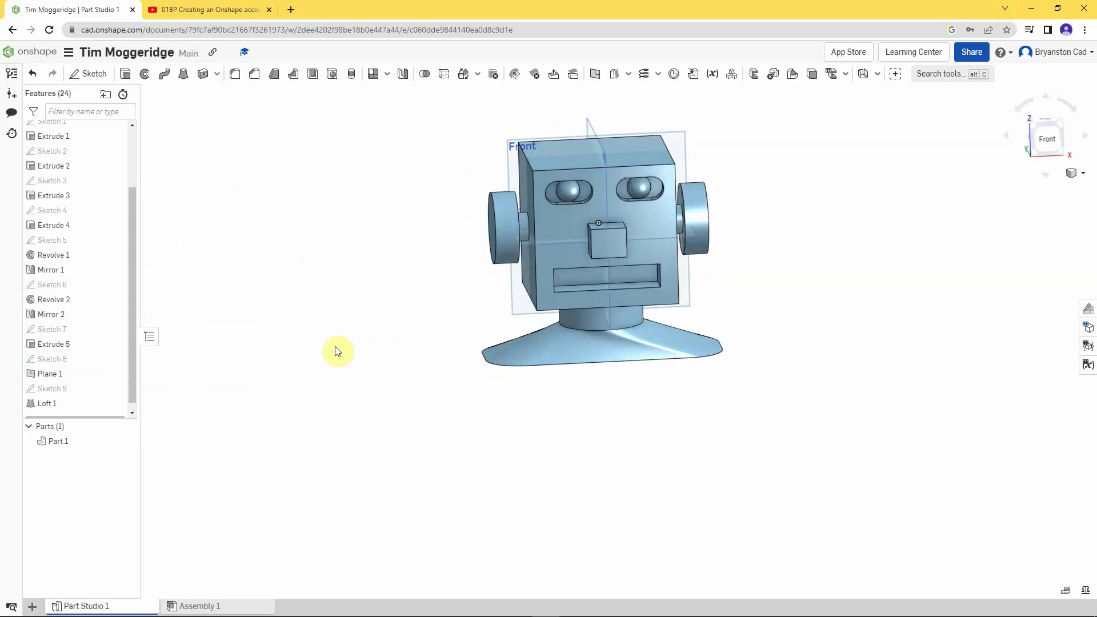
- Switch to the Isometric view to show the robot on its lofted stand
left_click(1086, 177)
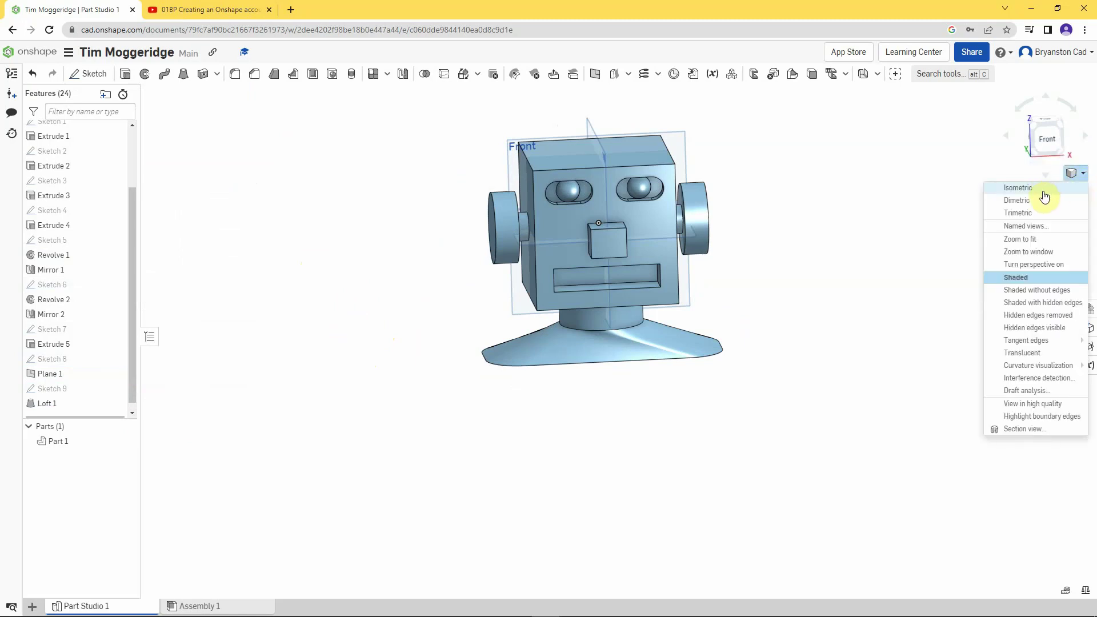